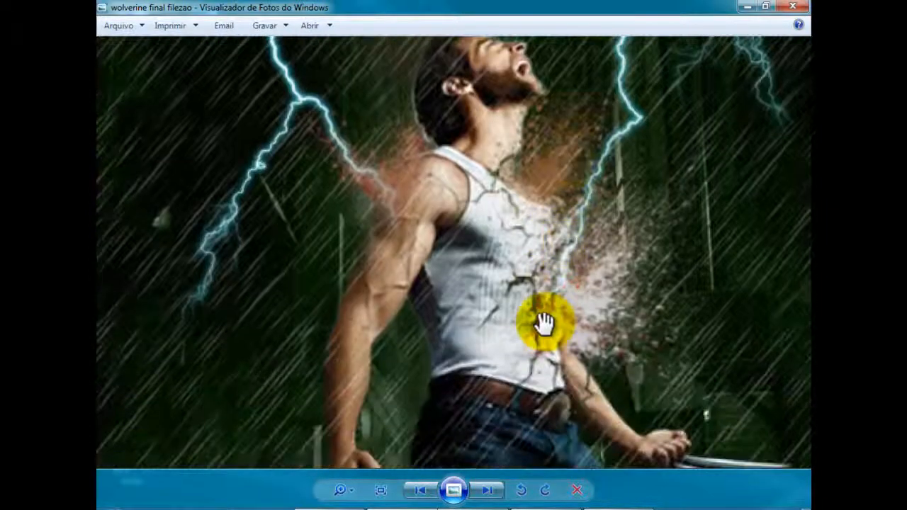
# Examine the finished Wolverine poster up close, including the lightning, the cracked shirt and the splatter at the chest, and return to the whole image.
pyautogui.scroll(-3, 543, 319)
pyautogui.moveTo(526, 339); pyautogui.dragTo(512, 405)
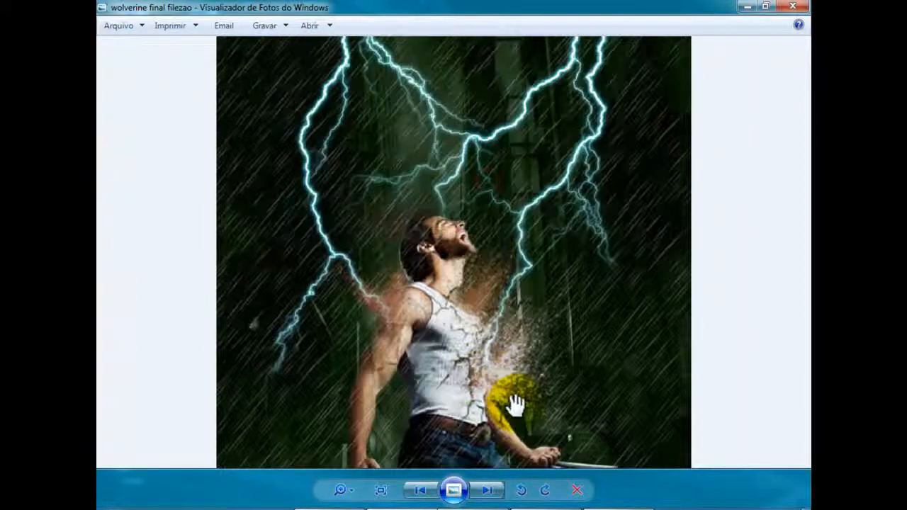
pyautogui.scroll(2, 430, 304)
pyautogui.moveTo(425, 304); pyautogui.dragTo(561, 209)
pyautogui.moveTo(489, 277); pyautogui.dragTo(508, 234)
pyautogui.scroll(-3, 503, 314)
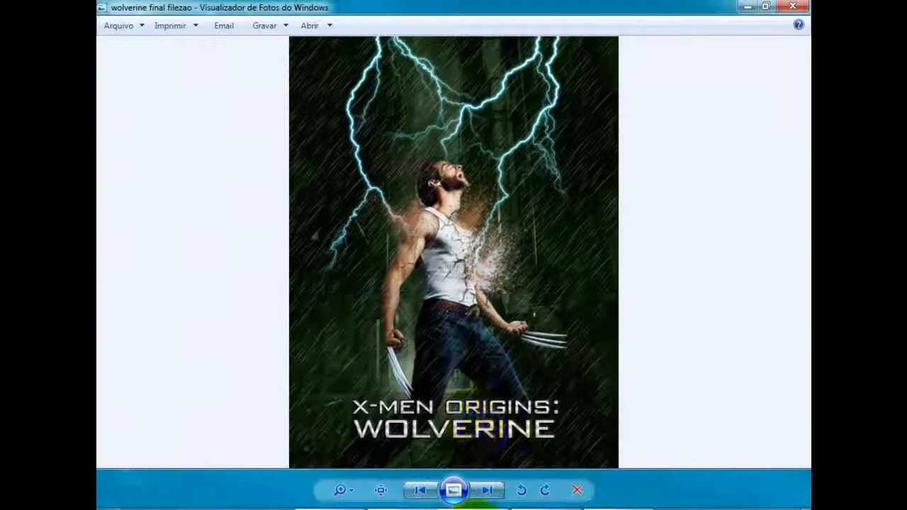
# Switch to the DESINTEGRAÇÃO WOLVERINE folder and open the Background image with the Windows photo viewer.
pyautogui.click(346, 508)
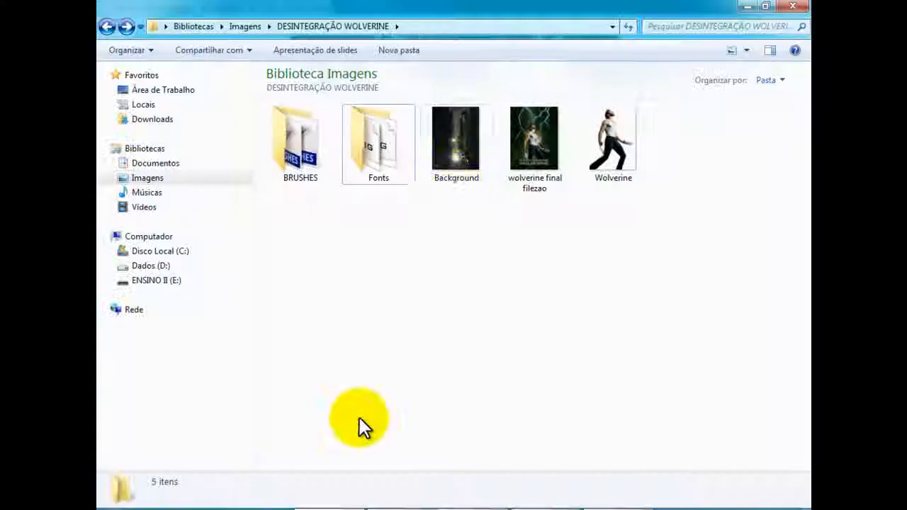
pyautogui.click(456, 177)
pyautogui.click(533, 156)
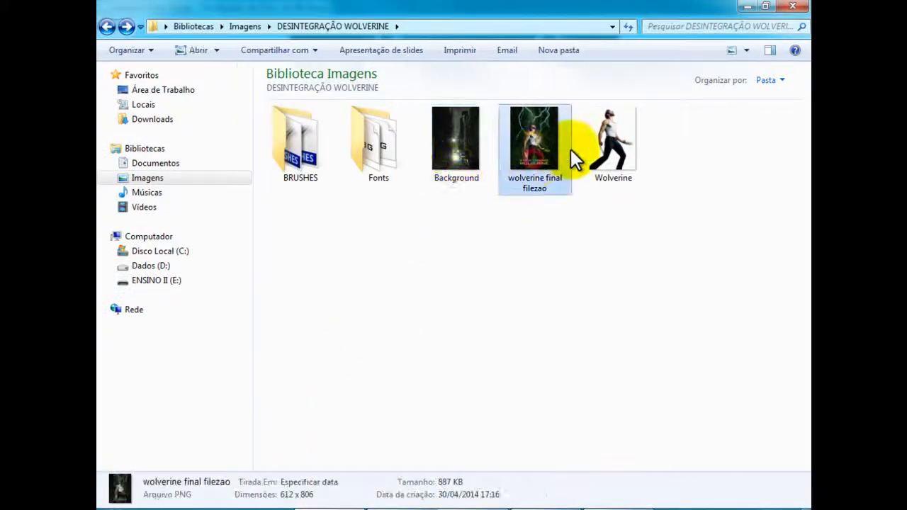
pyautogui.click(460, 164)
pyautogui.rightClick(459, 160)
pyautogui.moveTo(489, 250)
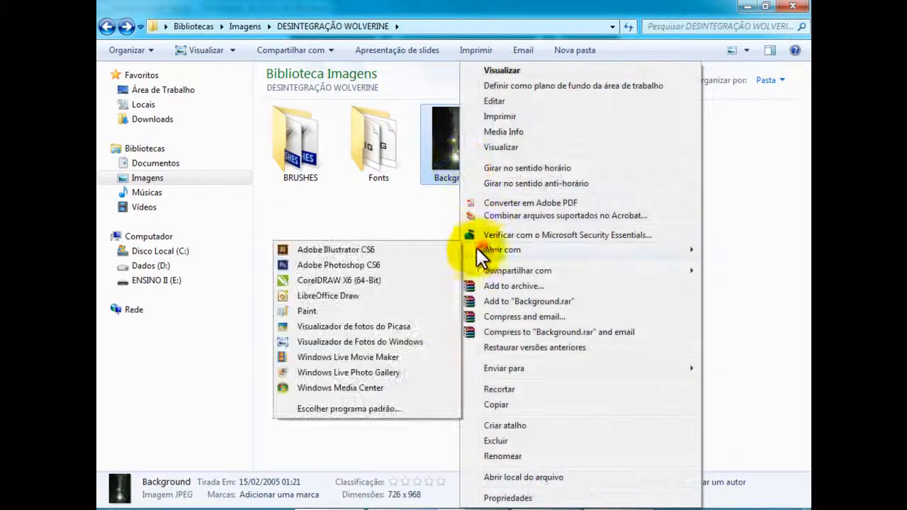
pyautogui.click(355, 342)
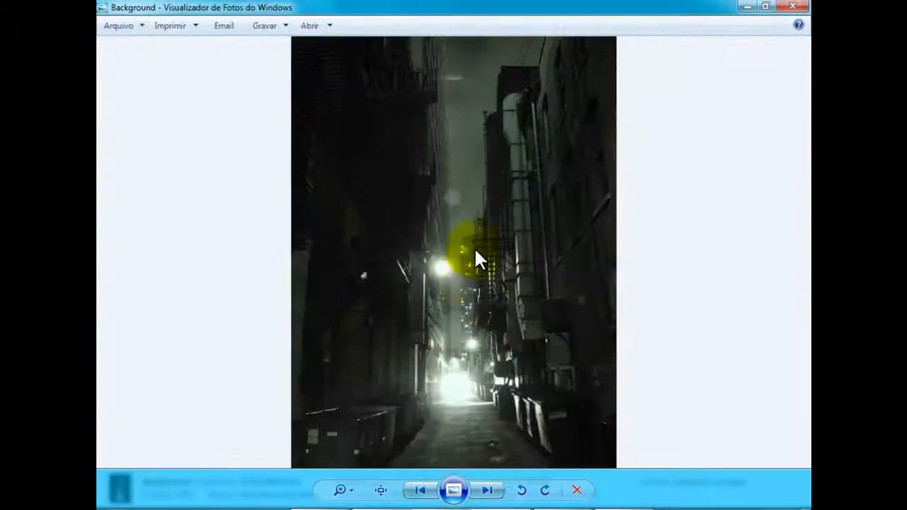
# Advance to the Wolverine cut-out photo and examine the figure's torso up close.
pyautogui.click(487, 490)
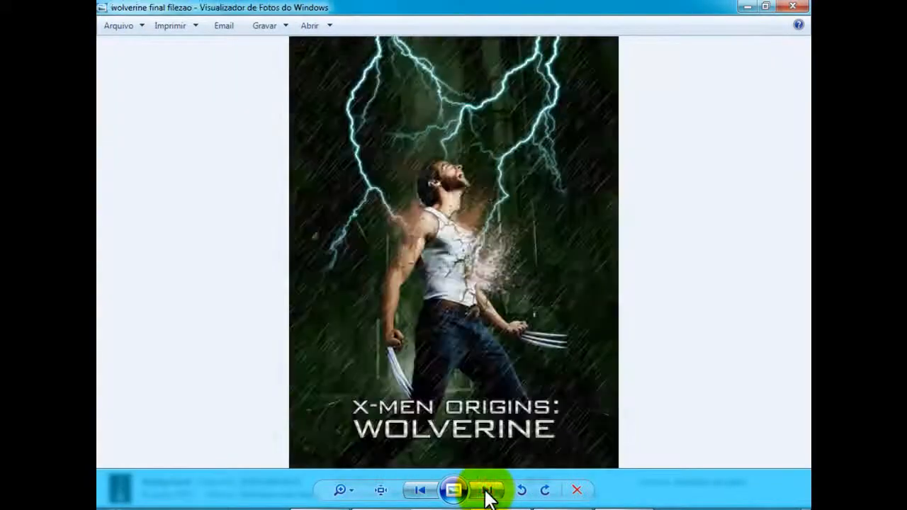
pyautogui.click(486, 491)
pyautogui.scroll(4, 459, 156)
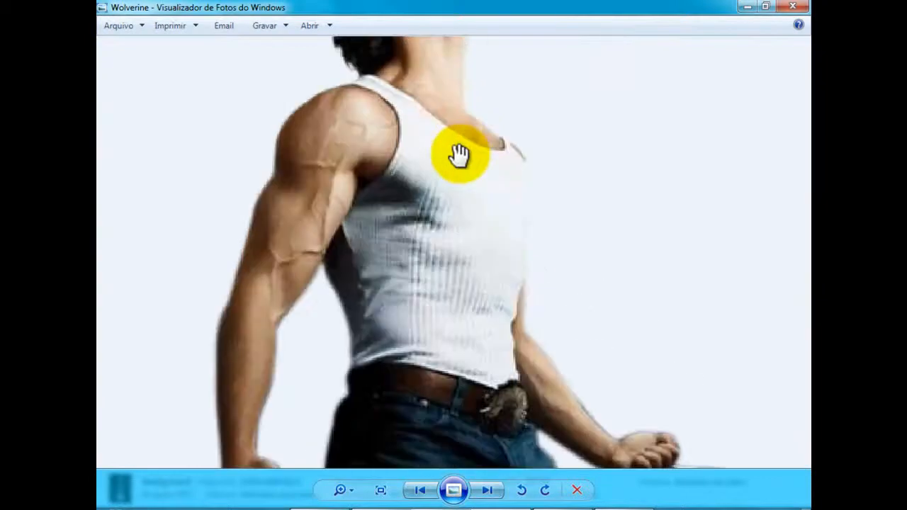
pyautogui.scroll(-4, 504, 358)
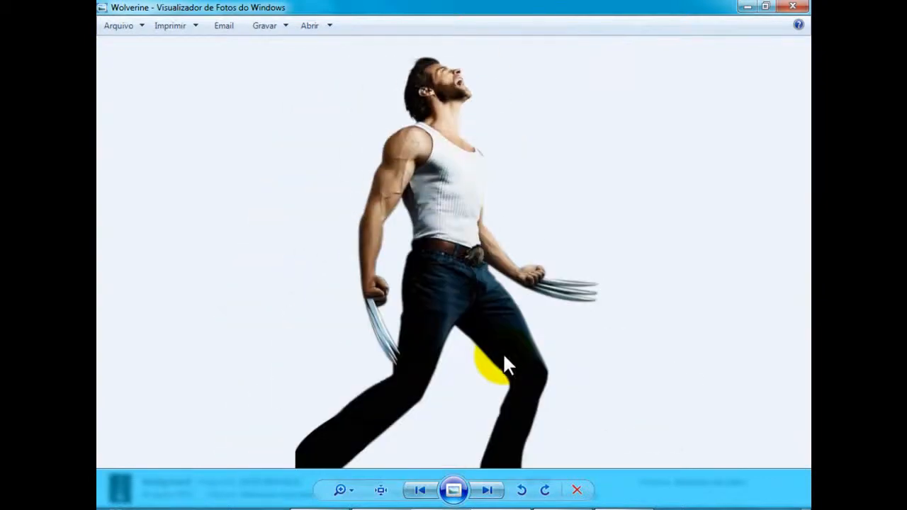
# Return to the finished poster through the image folder and inspect the disintegration effect on the torso.
pyautogui.moveTo(425, 502)
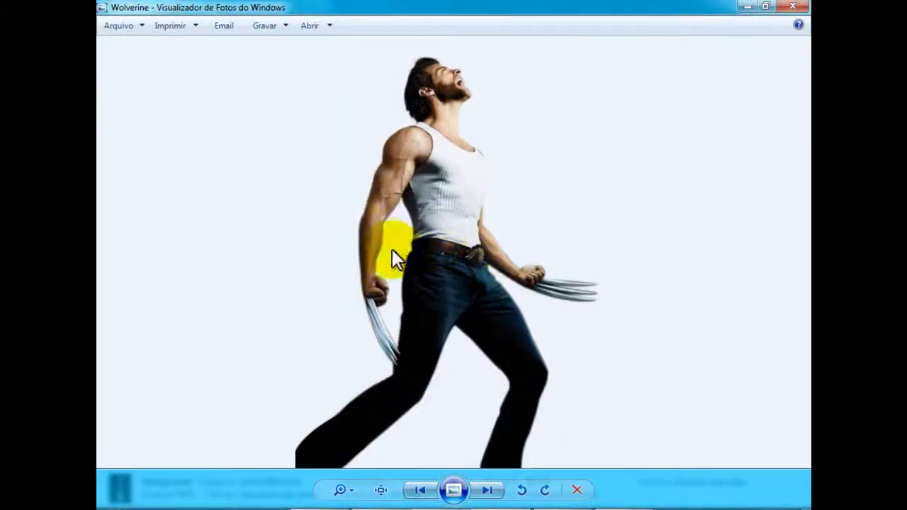
pyautogui.click(461, 503)
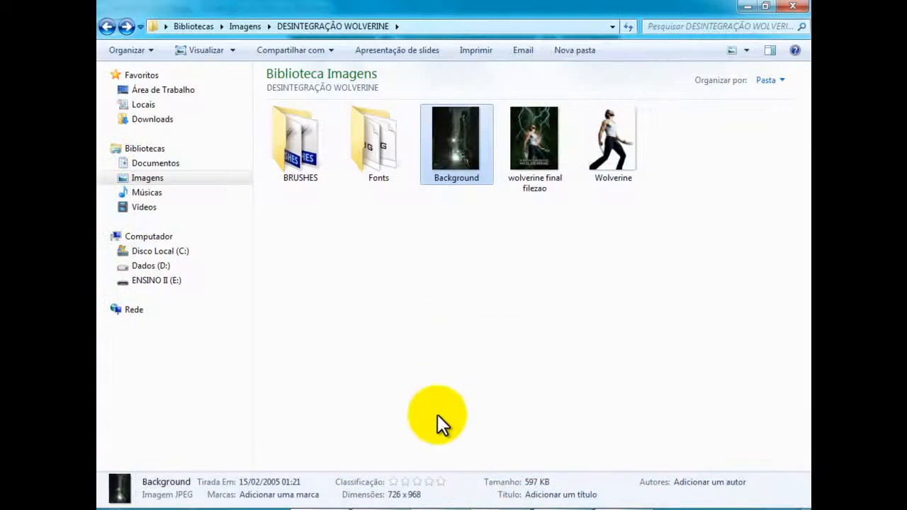
pyautogui.click(393, 505)
pyautogui.scroll(3, 467, 224)
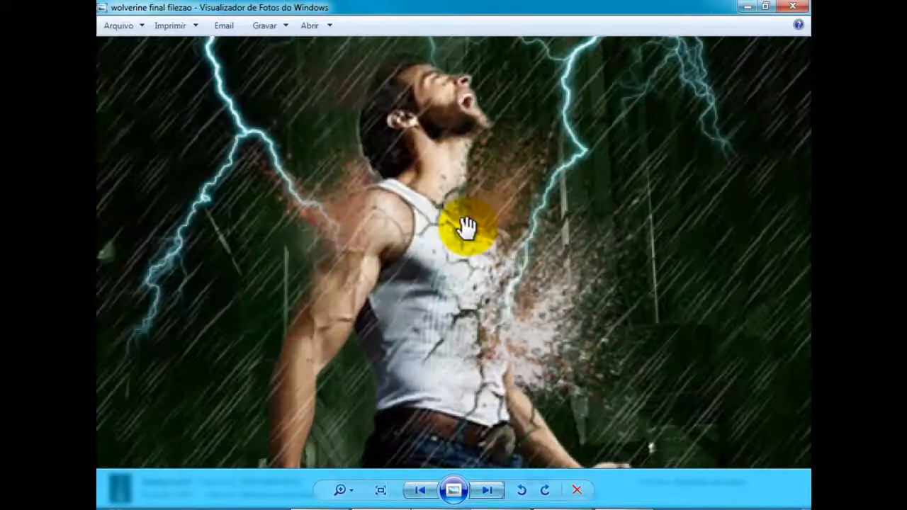
pyautogui.moveTo(476, 382); pyautogui.dragTo(522, 356)
pyautogui.scroll(-3, 523, 350)
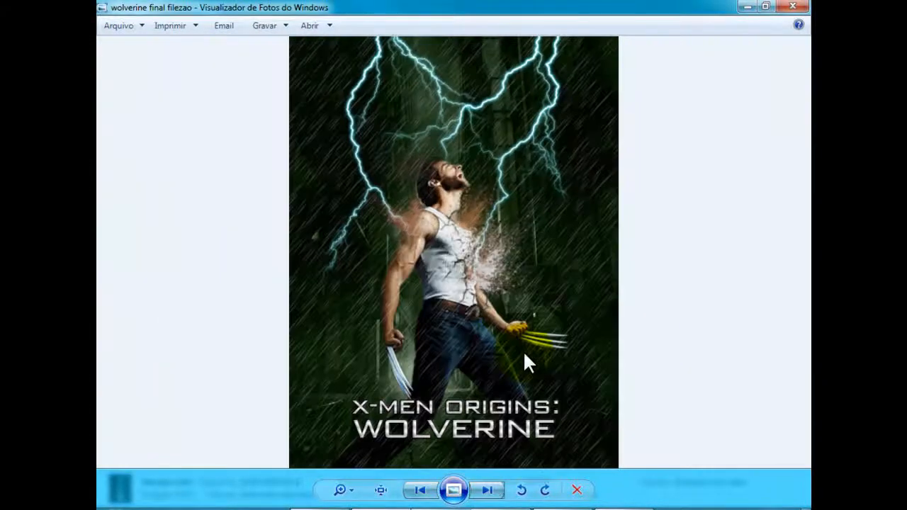
# Close the open photo viewer windows and open the BRUSHES folder.
pyautogui.click(791, 7)
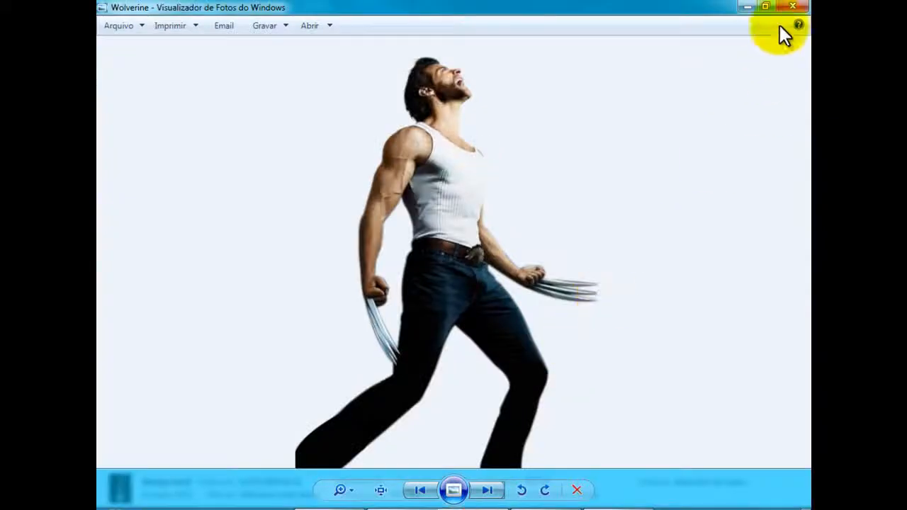
pyautogui.click(792, 7)
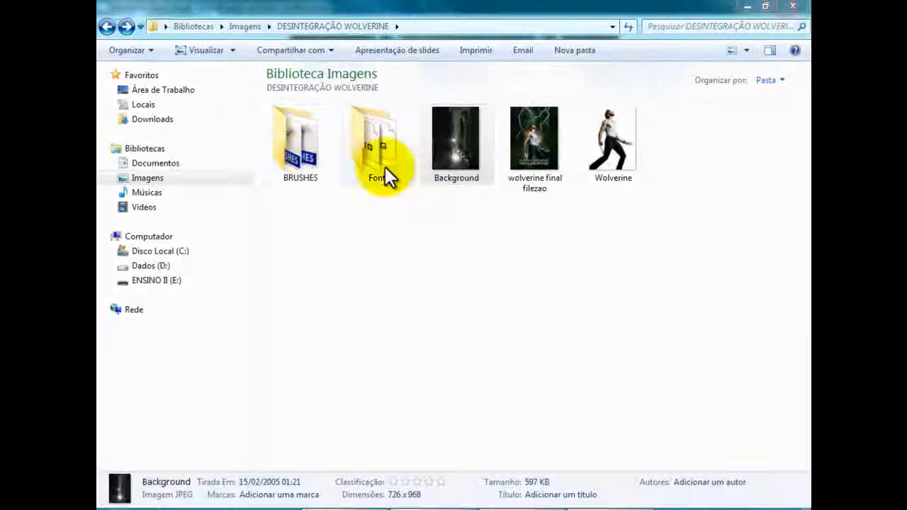
pyautogui.click(307, 157)
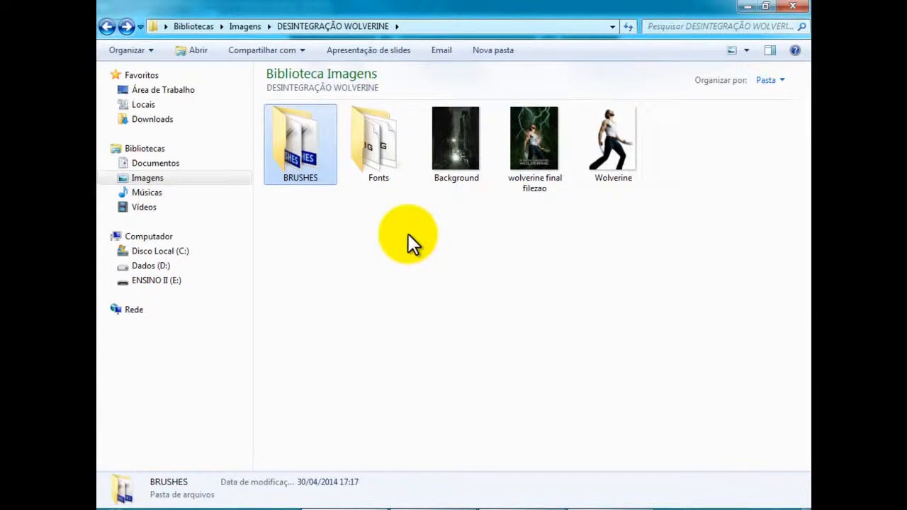
pyautogui.doubleClick(313, 163)
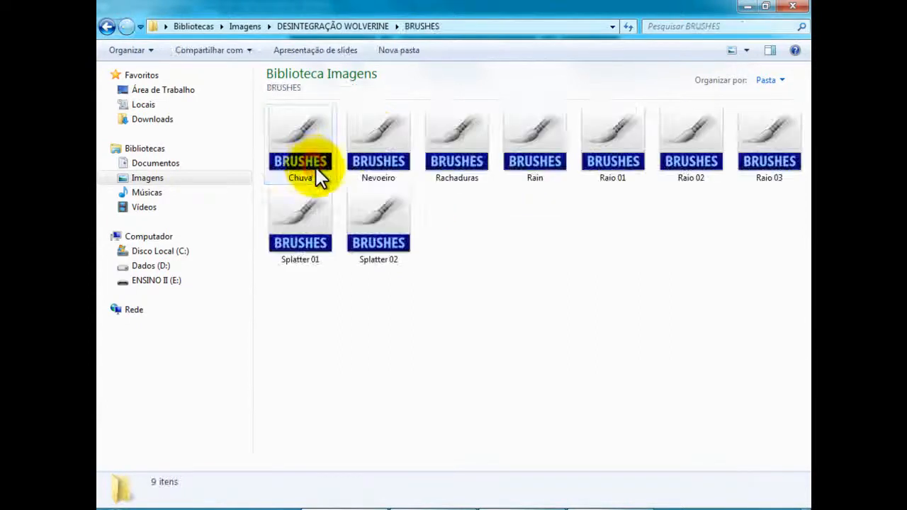
# Look through the supplied brush files, including Nevoeiro, Rachaduras, Rain, Raio 01 to 03 and Chuva.
pyautogui.click(366, 155)
pyautogui.click(434, 151)
pyautogui.click(528, 147)
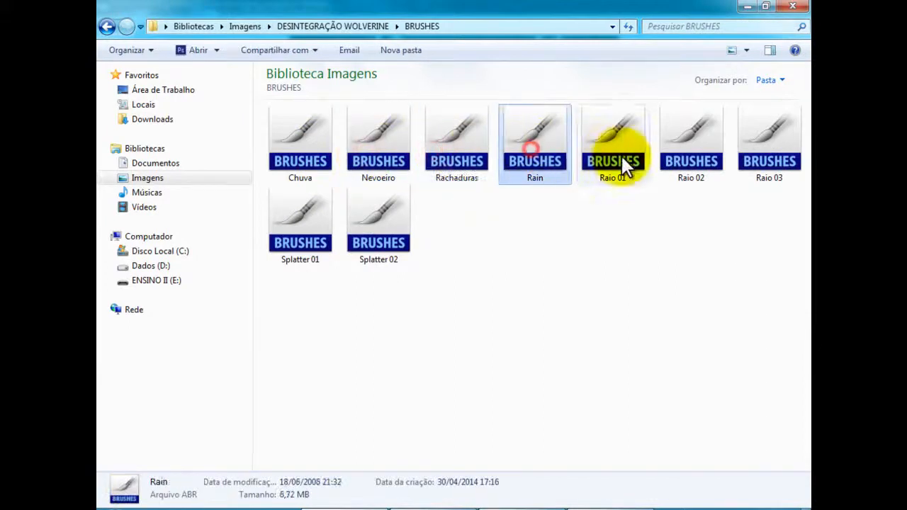
pyautogui.click(614, 151)
pyautogui.click(698, 154)
pyautogui.click(743, 159)
pyautogui.click(372, 241)
pyautogui.click(314, 244)
pyautogui.click(306, 162)
pyautogui.click(305, 157)
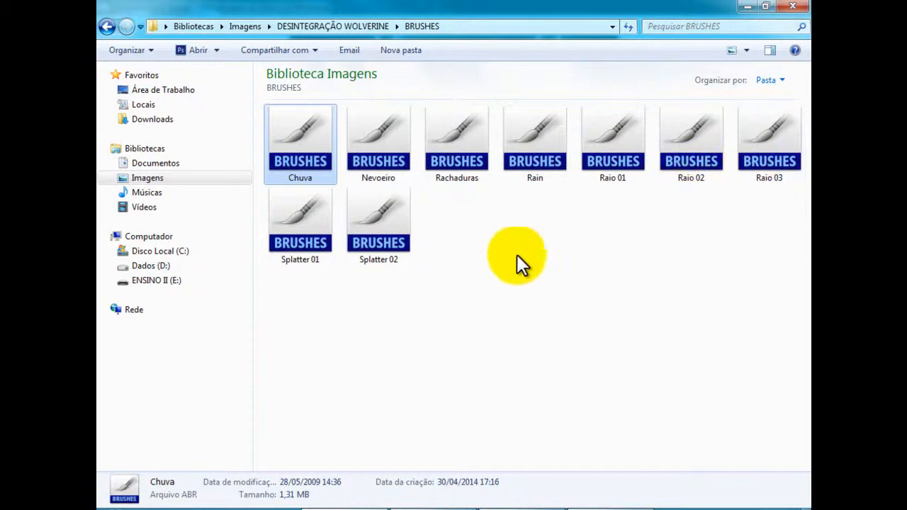
# Check the Splatter 01 and Splatter 02 brush files and clear the selection.
pyautogui.click(293, 248)
pyautogui.click(358, 245)
pyautogui.moveTo(305, 254)
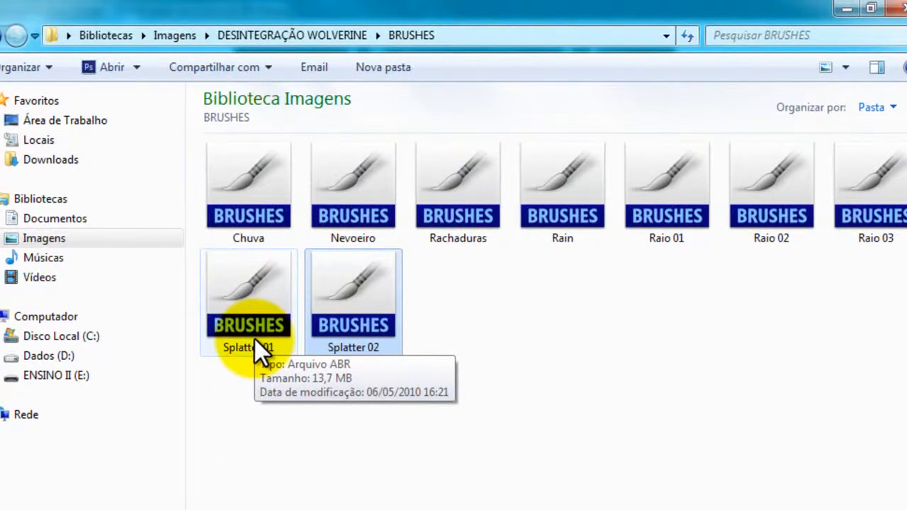
pyautogui.click(254, 339)
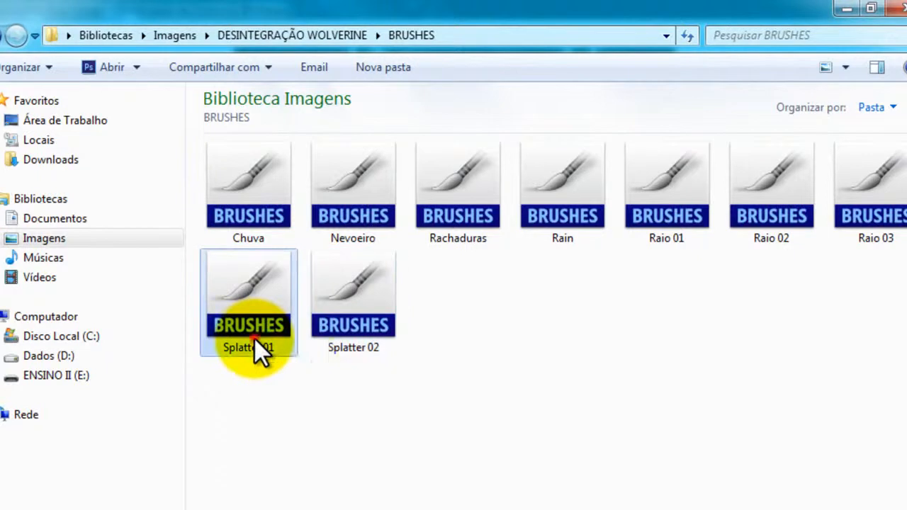
pyautogui.click(418, 406)
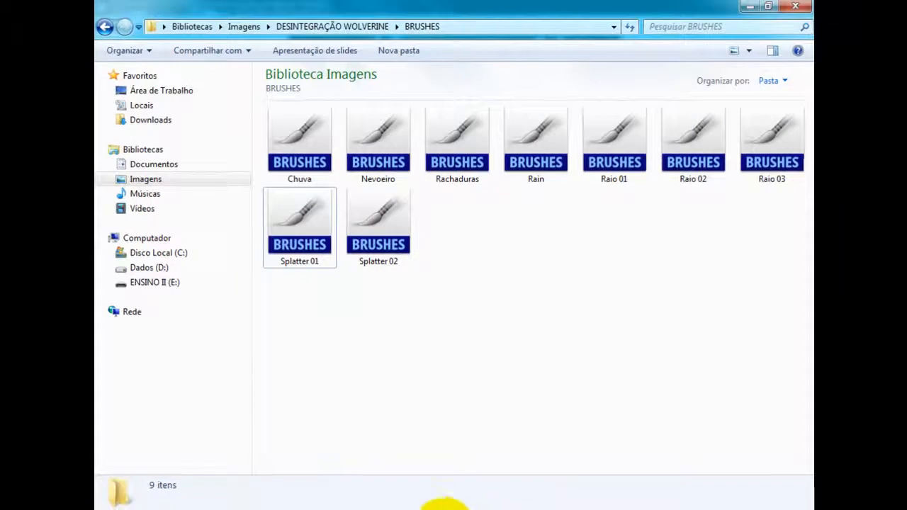
# Bring back the finished poster and inspect where the splatter brushes were used on the body.
pyautogui.click(445, 507)
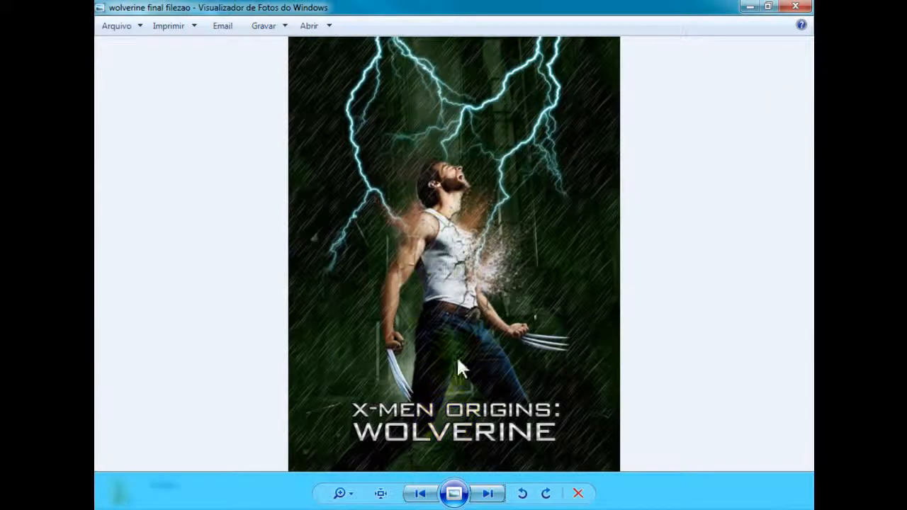
pyautogui.scroll(4, 432, 241)
pyautogui.moveTo(451, 217); pyautogui.dragTo(505, 253)
pyautogui.scroll(-4, 479, 270)
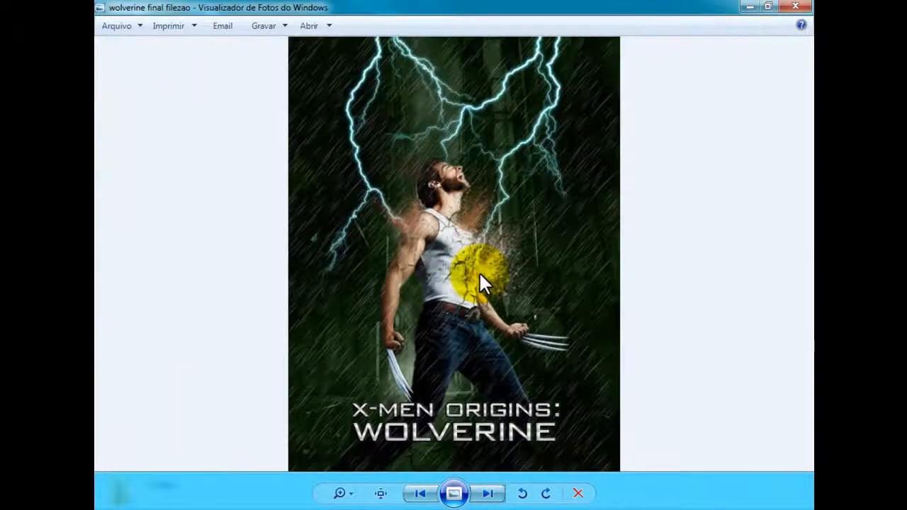
# Switch to Photoshop and open the Background image from the DESINTEGRAÇÃO WOLVERINE folder.
pyautogui.click(489, 506)
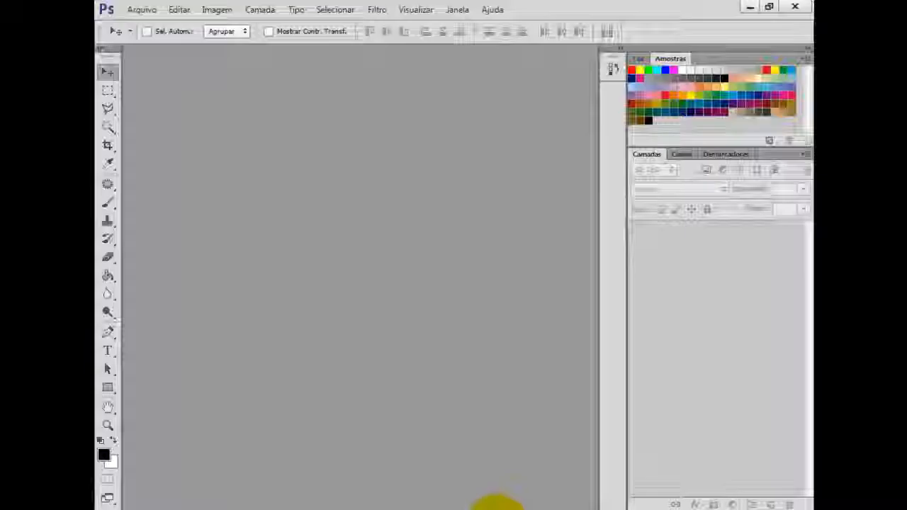
pyautogui.click(142, 14)
pyautogui.hotkey('ctrl', 'o')
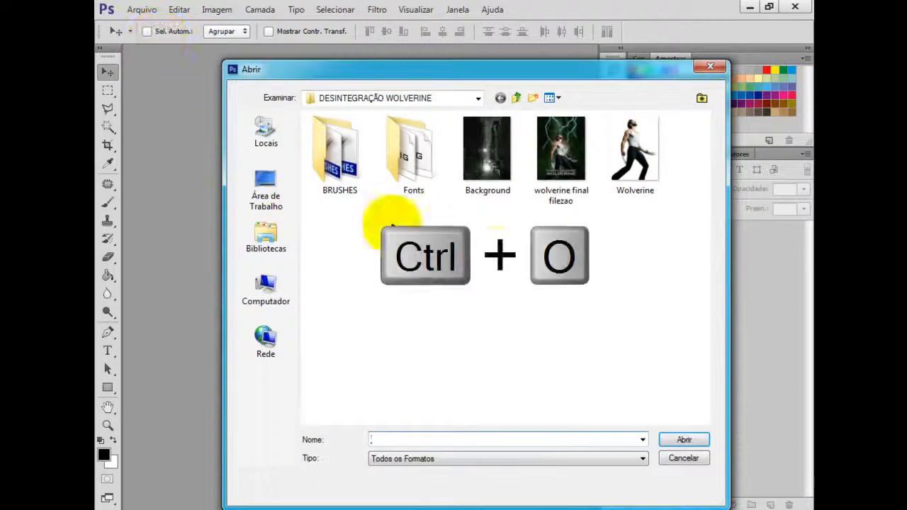
pyautogui.click(499, 160)
pyautogui.click(686, 435)
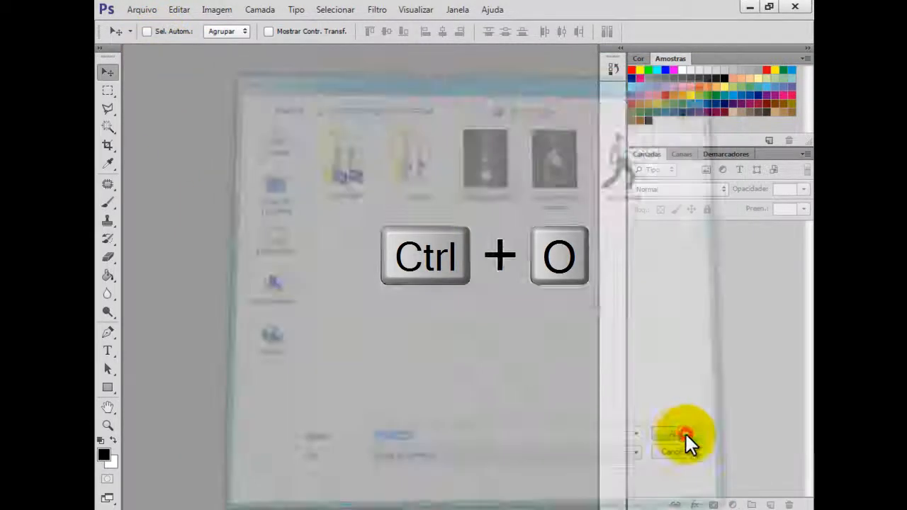
pyautogui.click(523, 278)
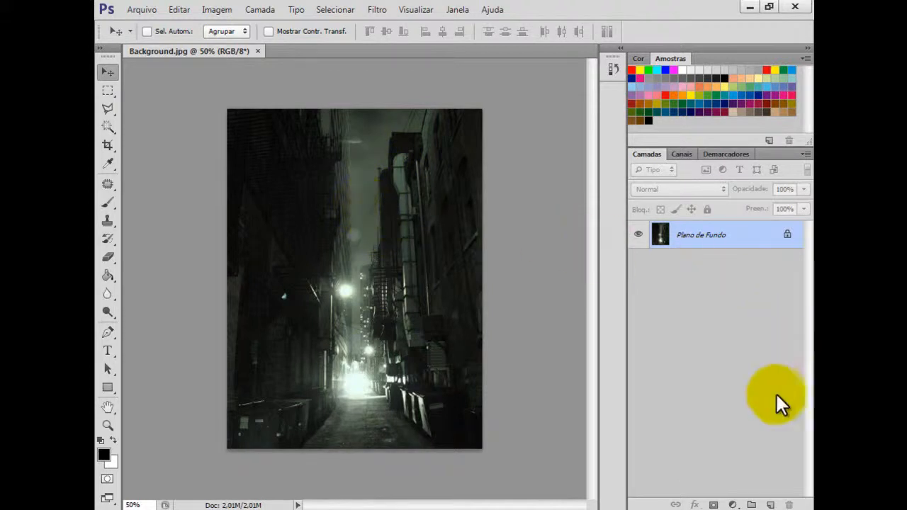
# Add a new layer above the background and name it "verde".
pyautogui.click(771, 504)
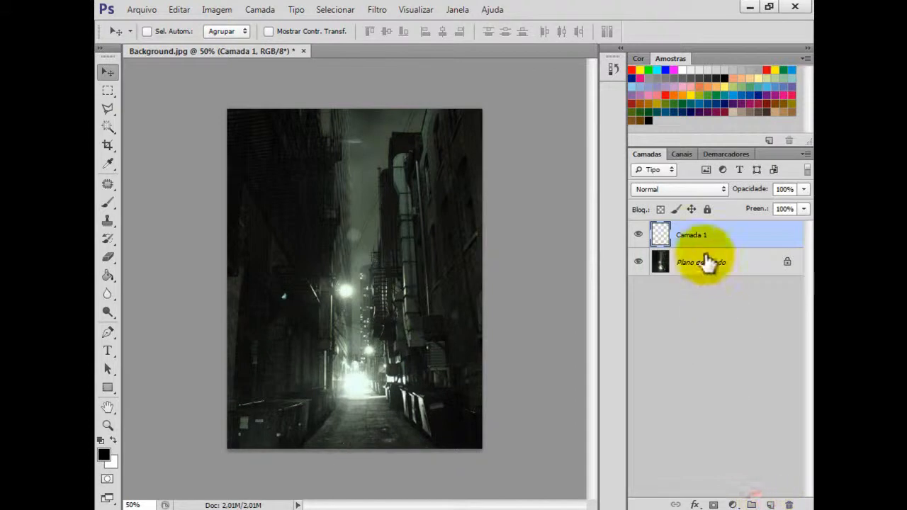
pyautogui.doubleClick(690, 236)
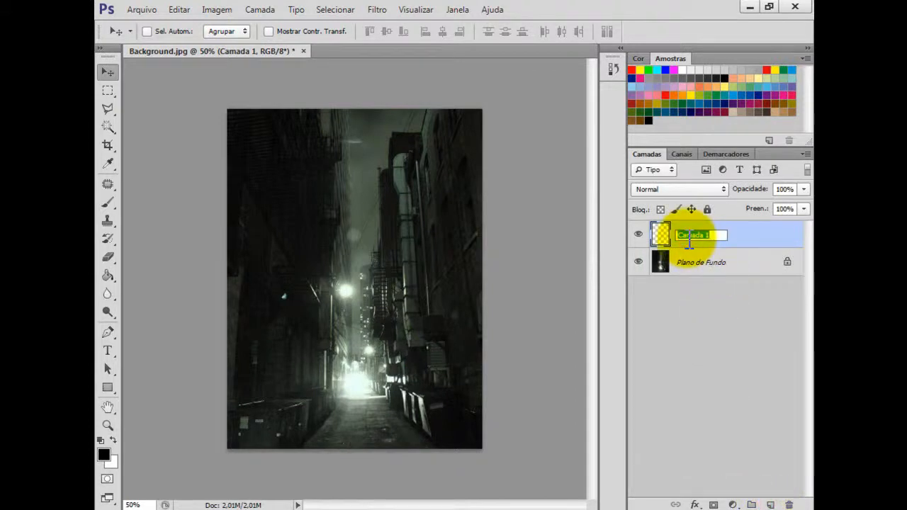
pyautogui.write('verde')
pyautogui.press('Return')
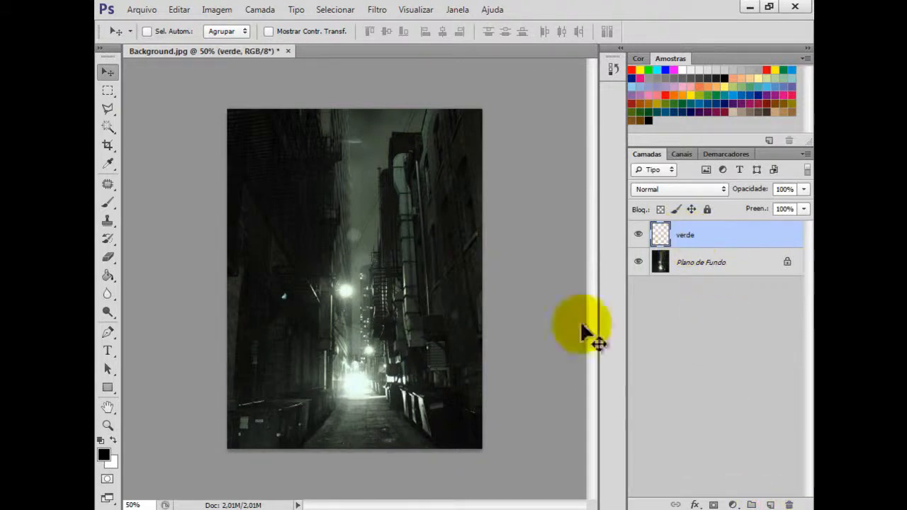
# Set the foreground colour to green with hex value 0f7229.
pyautogui.click(105, 455)
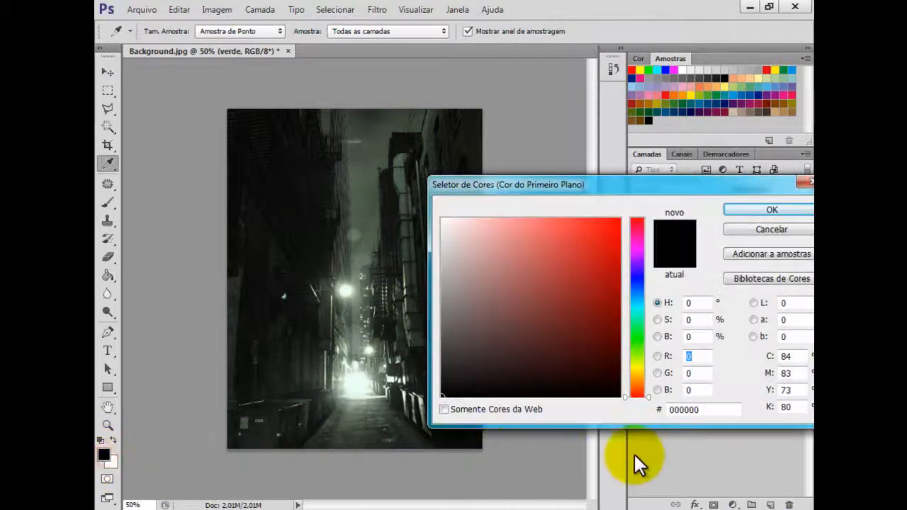
pyautogui.doubleClick(698, 410)
pyautogui.moveTo(705, 414); pyautogui.dragTo(628, 414)
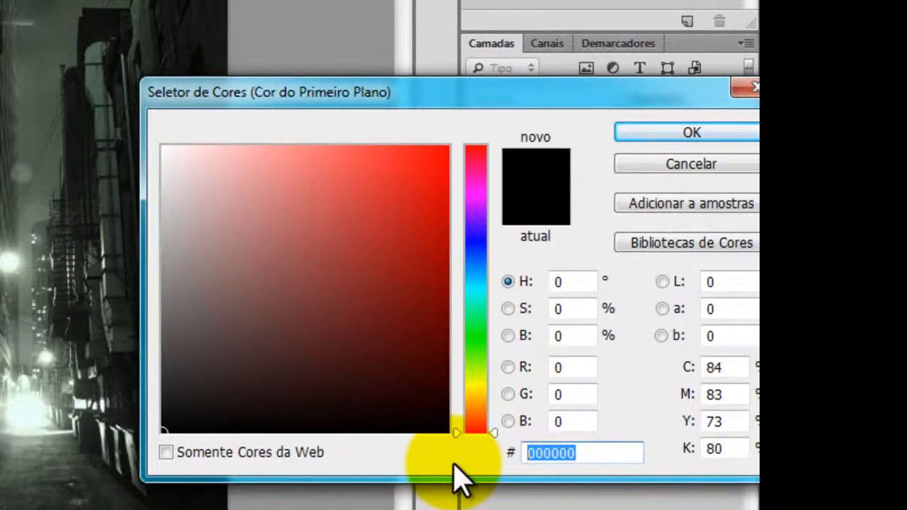
pyautogui.write('0f')
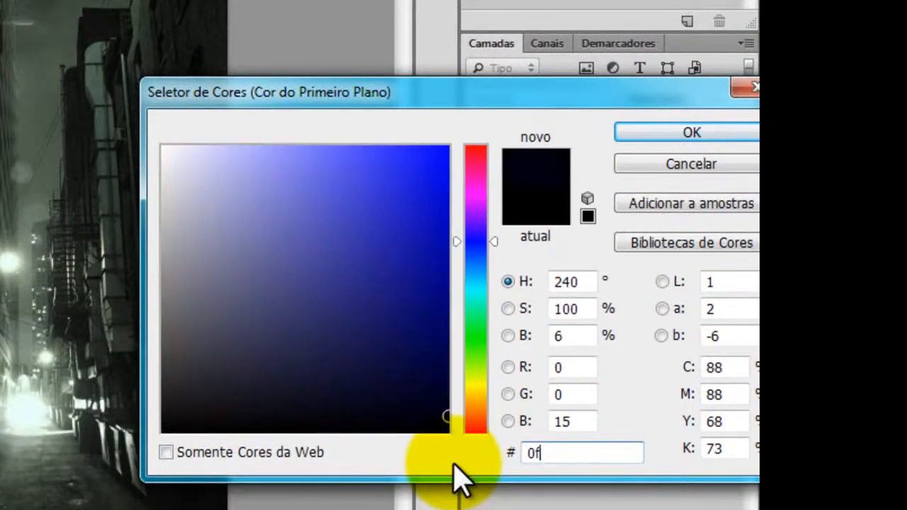
pyautogui.write('7229')
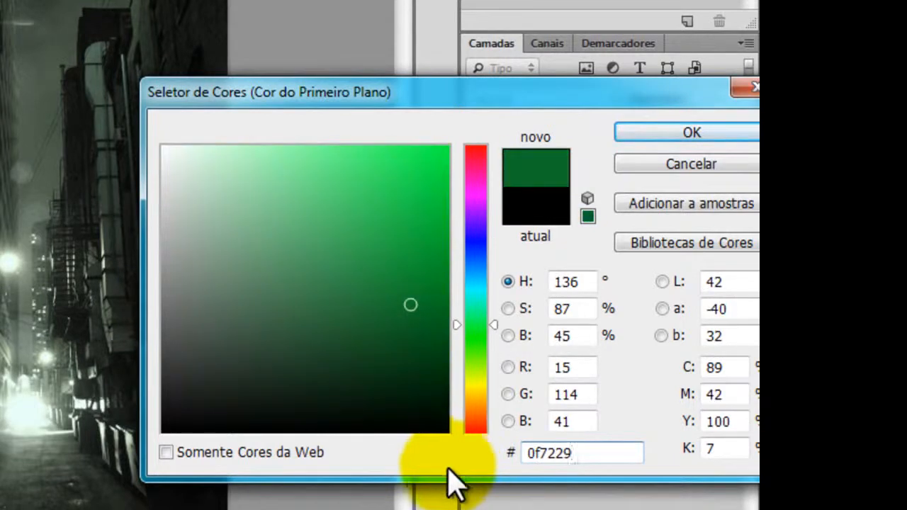
pyautogui.click(657, 133)
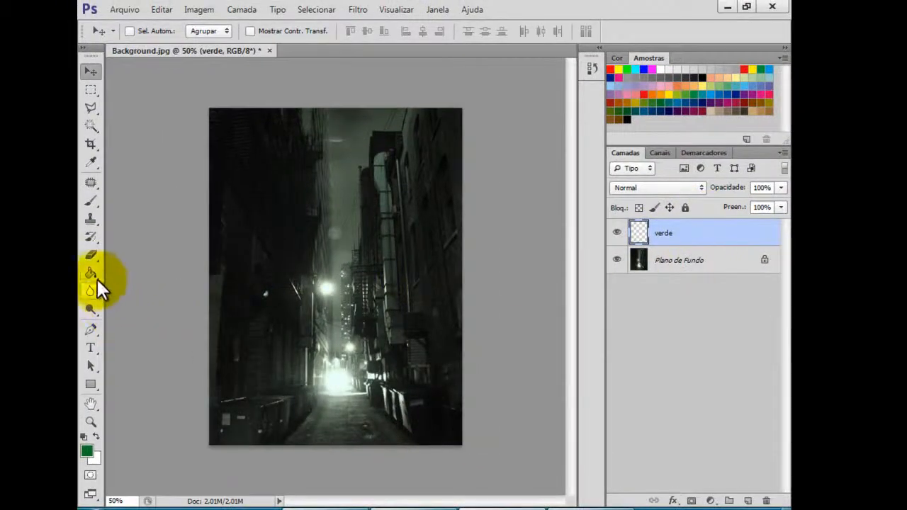
# Fill the whole "verde" layer with the green foreground colour and set its blend mode to Cor.
pyautogui.click(93, 273)
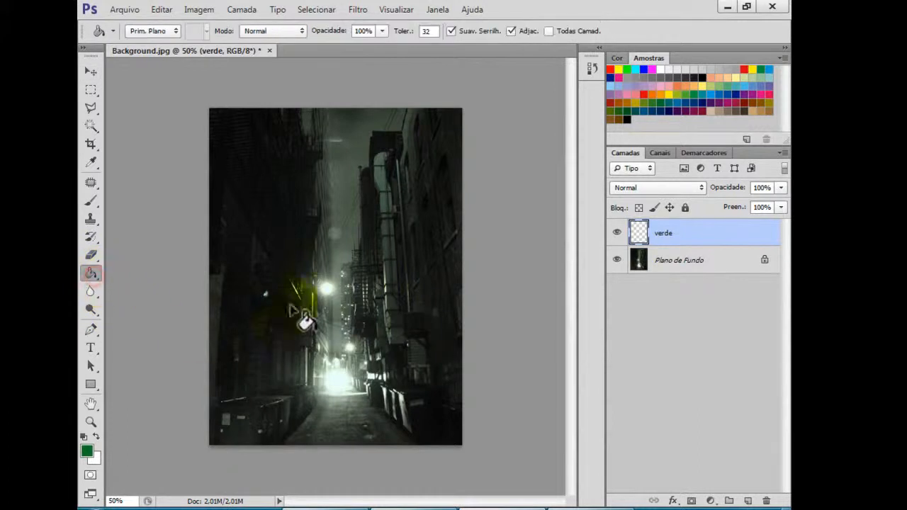
pyautogui.click(302, 271)
pyautogui.click(92, 73)
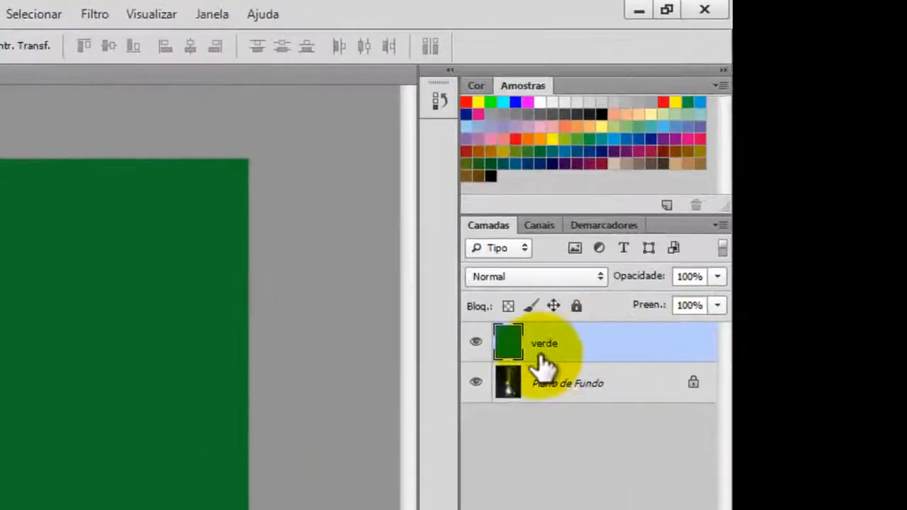
pyautogui.click(529, 290)
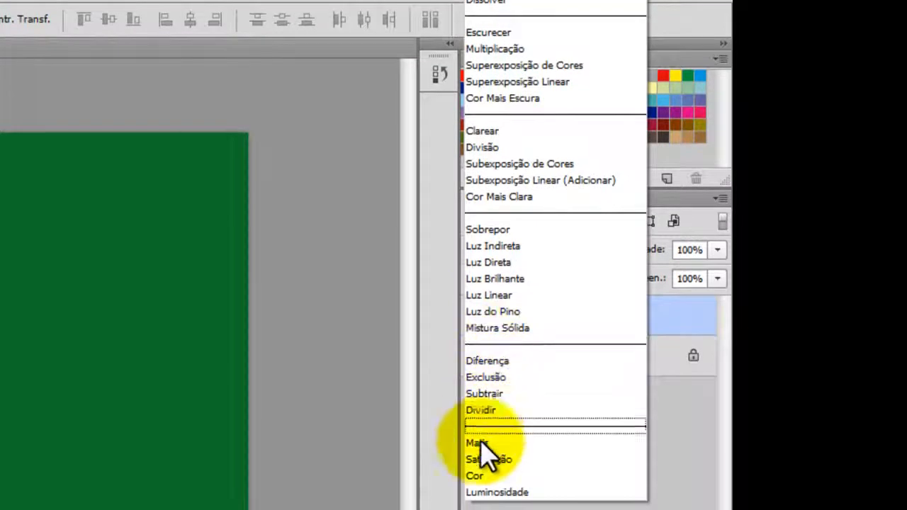
pyautogui.click(492, 476)
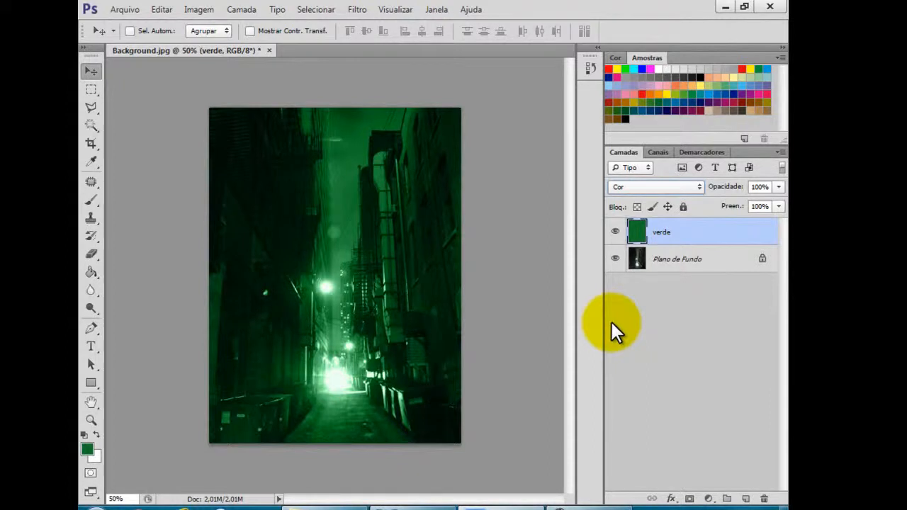
# Add a new layer between the background and "verde" and name it "nuvens".
pyautogui.click(689, 261)
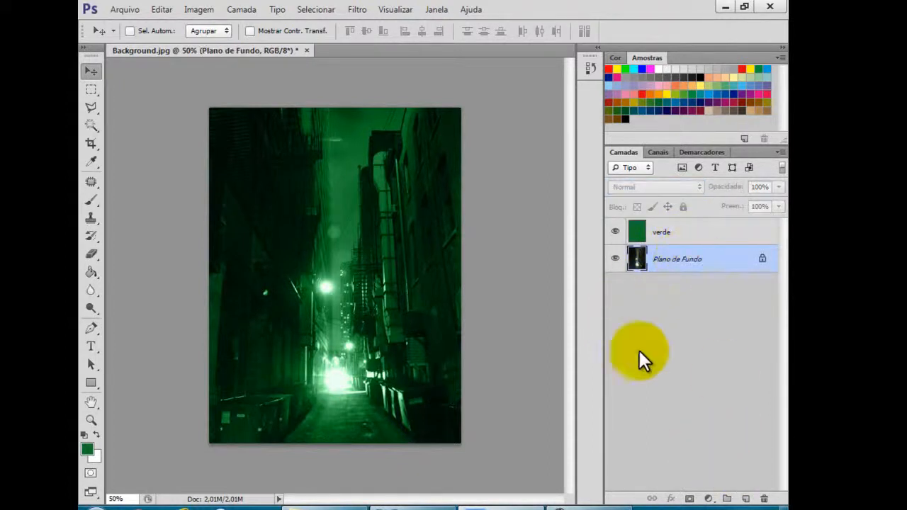
pyautogui.click(745, 499)
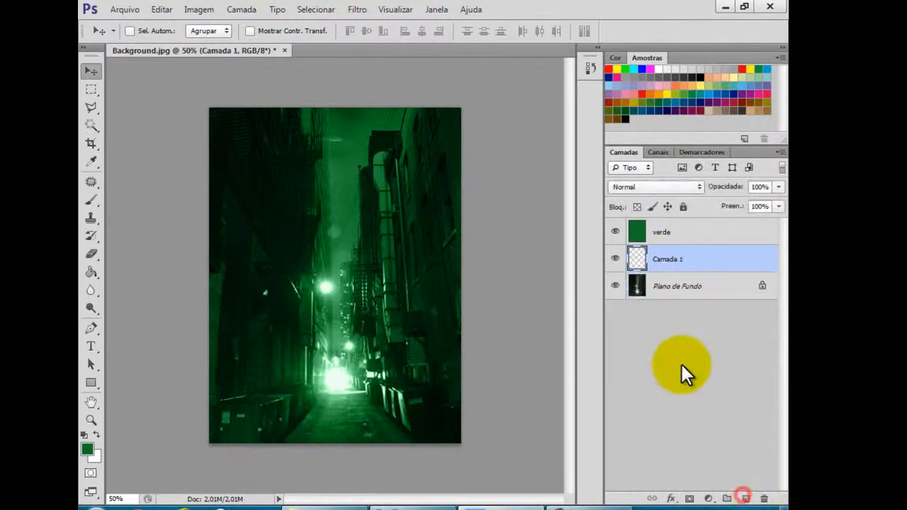
pyautogui.doubleClick(668, 260)
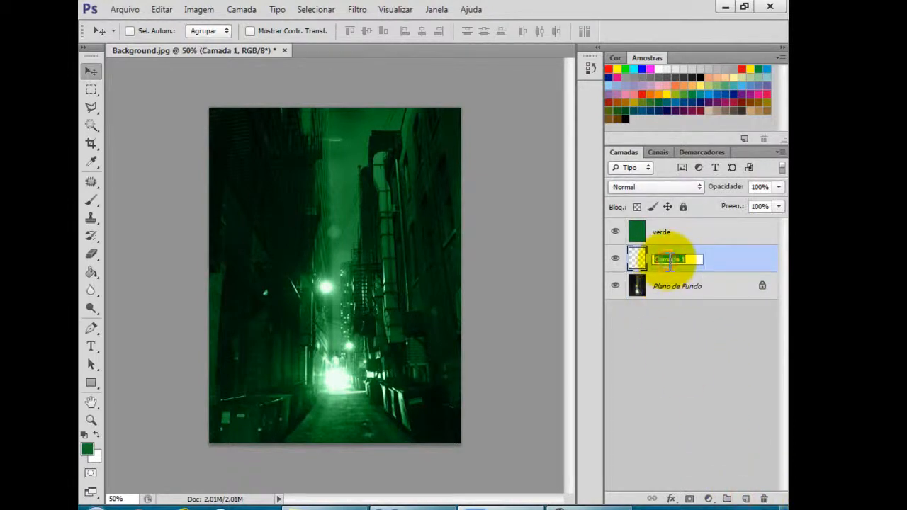
pyautogui.write('nuvens')
pyautogui.press('Return')
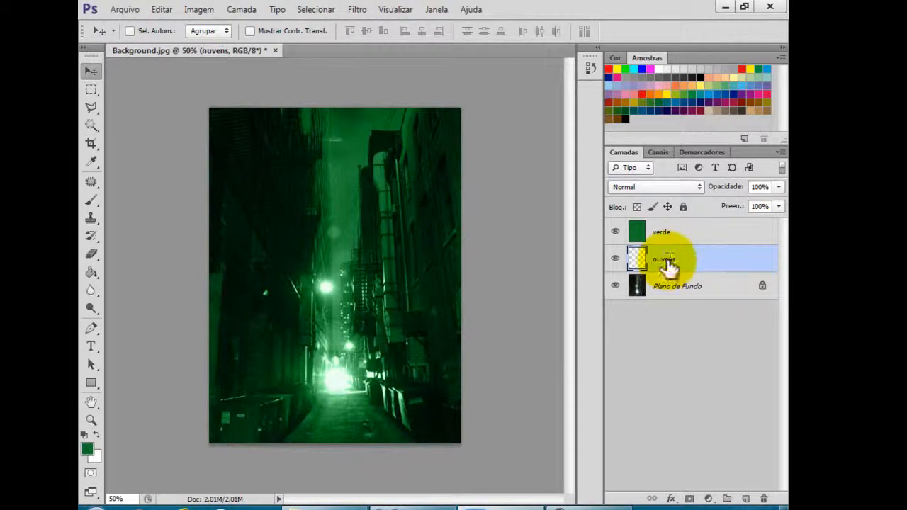
# Reset the foreground and background colours to black and white and fill the "nuvens" layer with black.
pyautogui.click(85, 435)
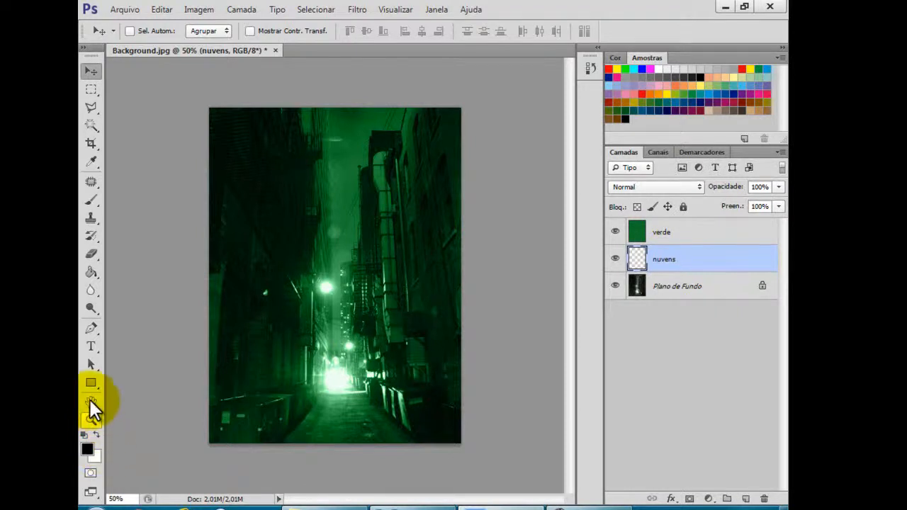
pyautogui.click(91, 274)
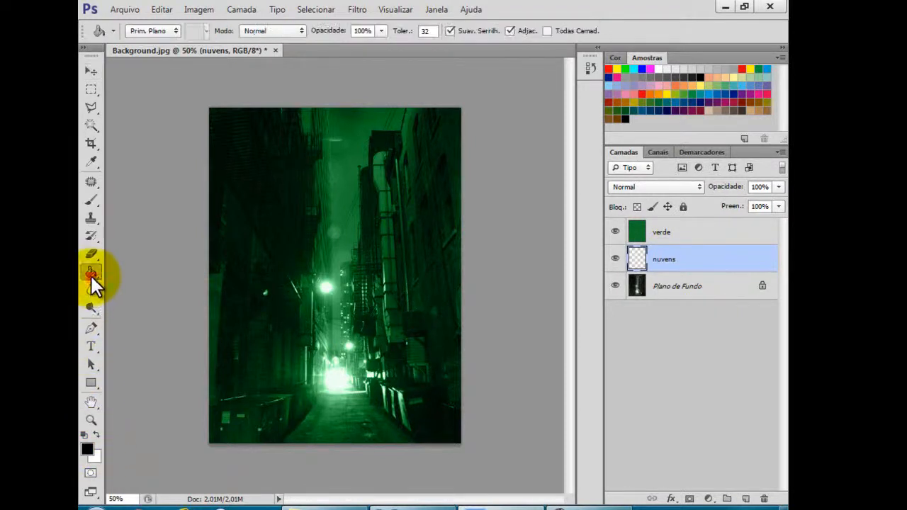
pyautogui.click(328, 260)
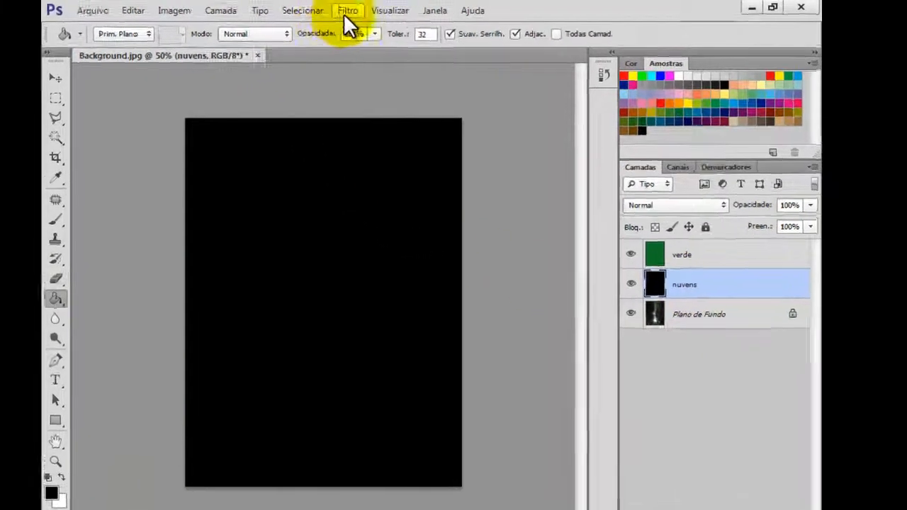
# Render the Nuvens (Clouds) filter on the "nuvens" layer and set its blend mode to Multiplicação.
pyautogui.click(348, 12)
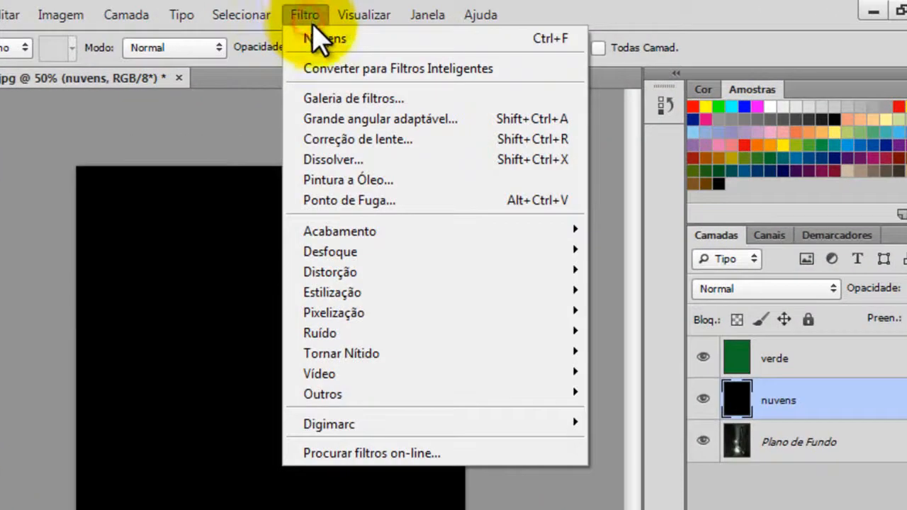
pyautogui.moveTo(331, 234)
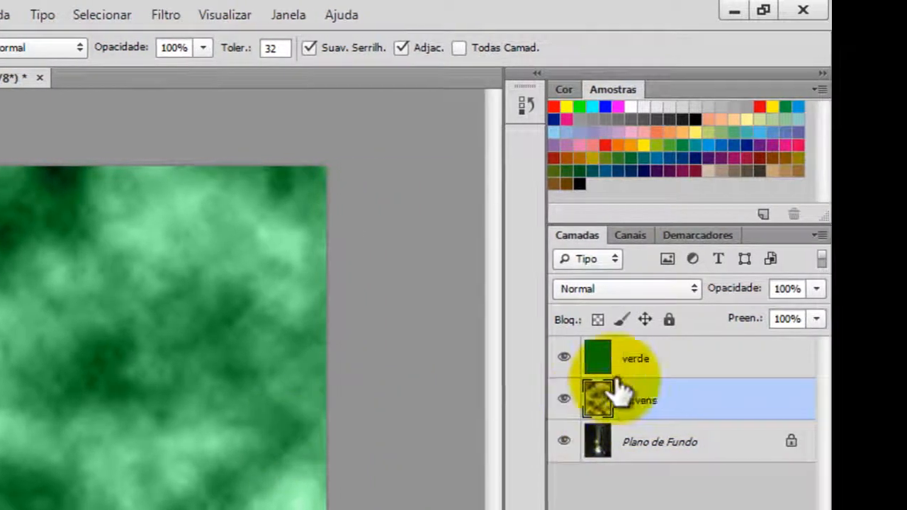
pyautogui.click(624, 289)
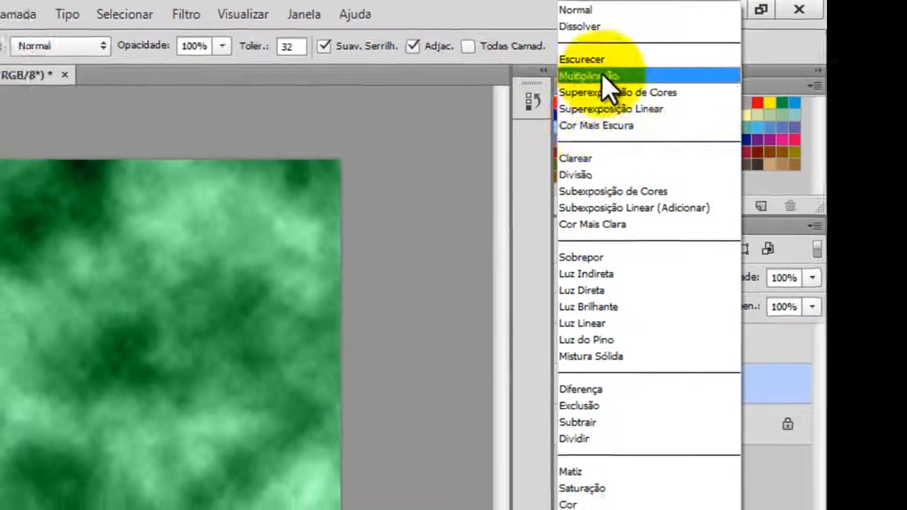
pyautogui.click(609, 78)
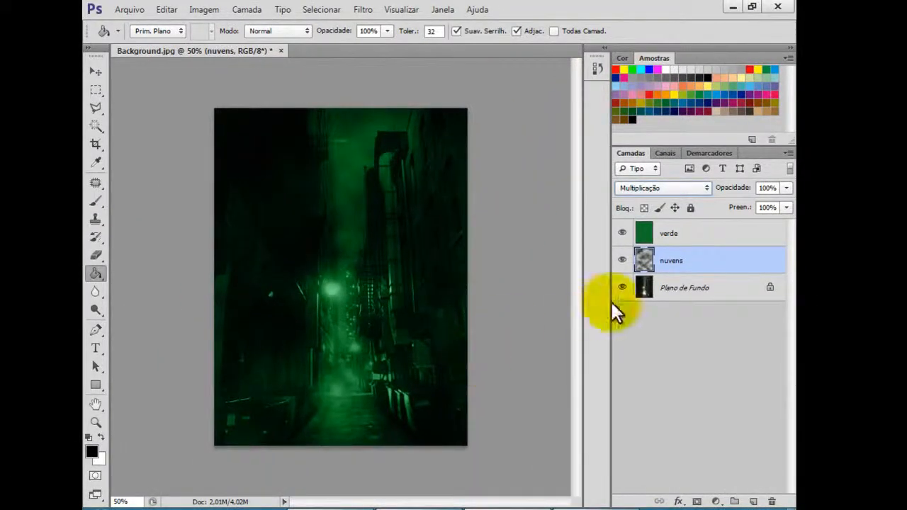
# Lower the opacity of the "verde" layer to 79%.
pyautogui.click(691, 236)
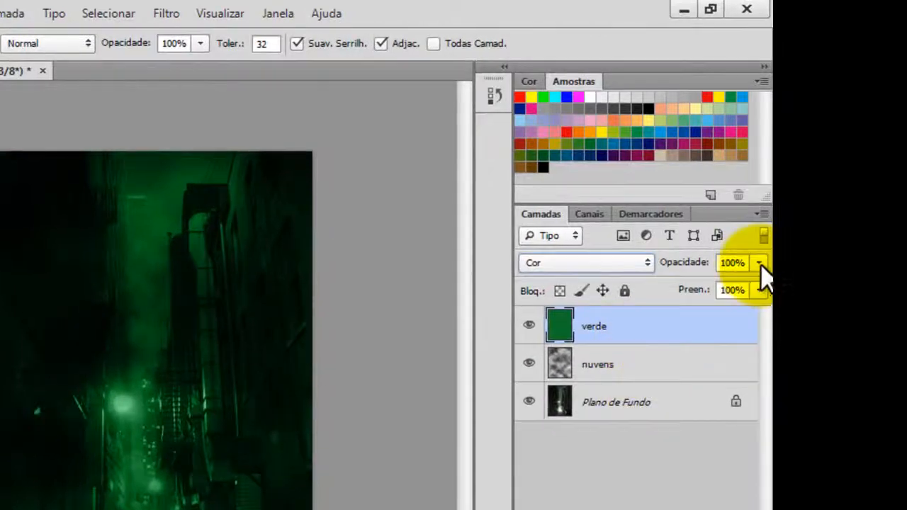
pyautogui.click(775, 221)
pyautogui.moveTo(755, 273); pyautogui.dragTo(737, 290)
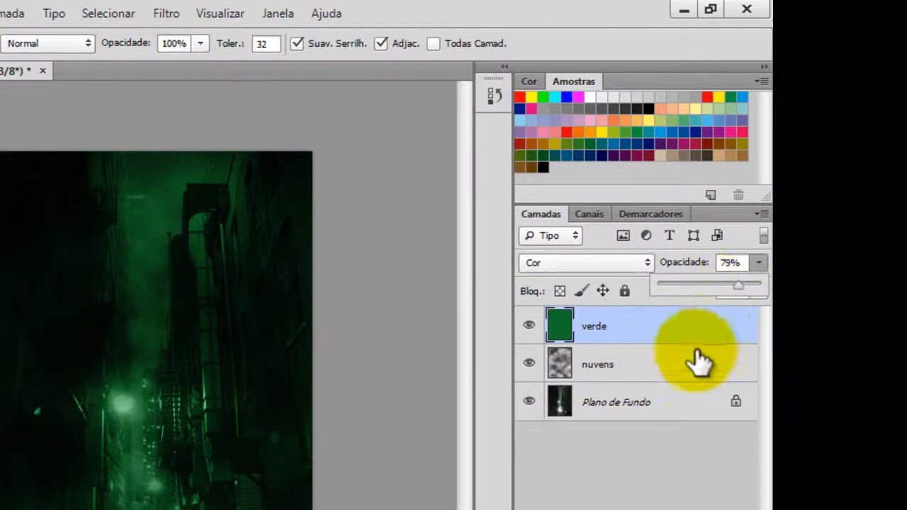
# Reduce the opacity of the "nuvens" layer a little and make "verde" the active layer again.
pyautogui.click(682, 369)
pyautogui.press('0')
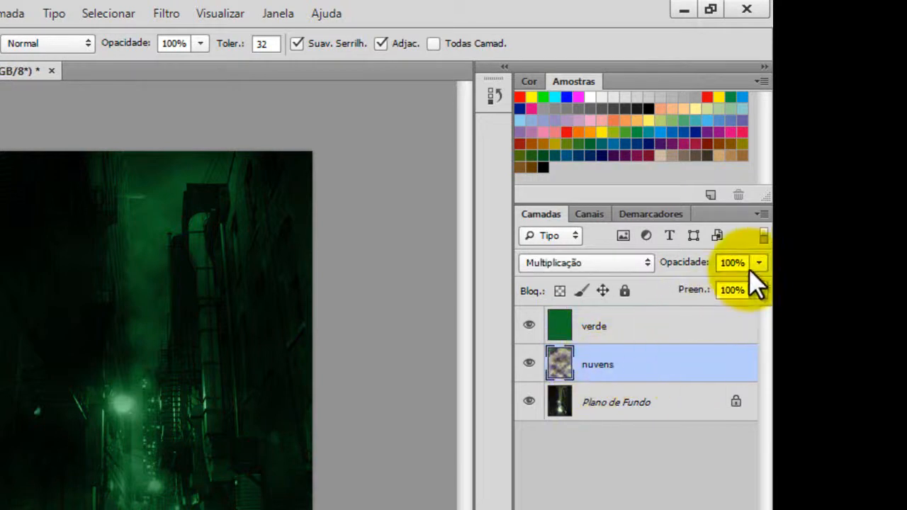
pyautogui.click(756, 263)
pyautogui.moveTo(753, 285)
pyautogui.mouseDown()
pyautogui.moveTo(726, 292)
pyautogui.moveTo(755, 296)
pyautogui.mouseUp()
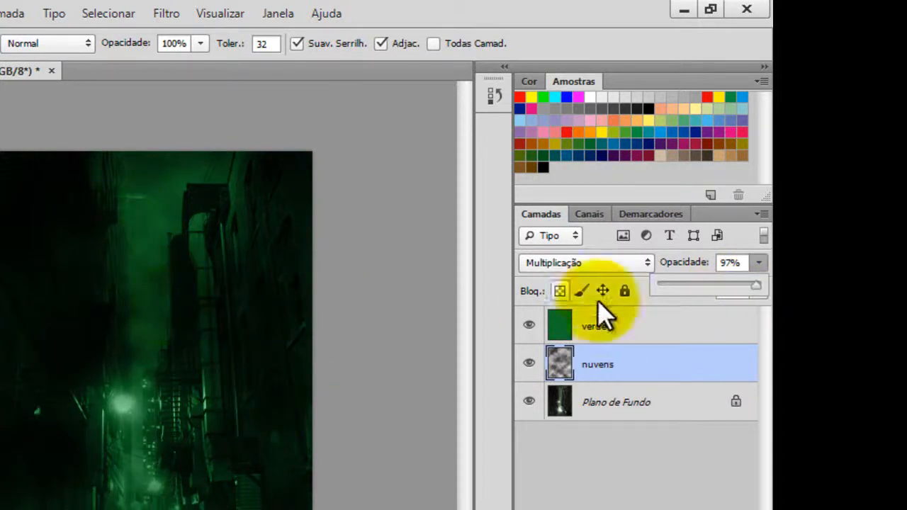
pyautogui.moveTo(753, 286); pyautogui.dragTo(734, 292)
pyautogui.click(663, 331)
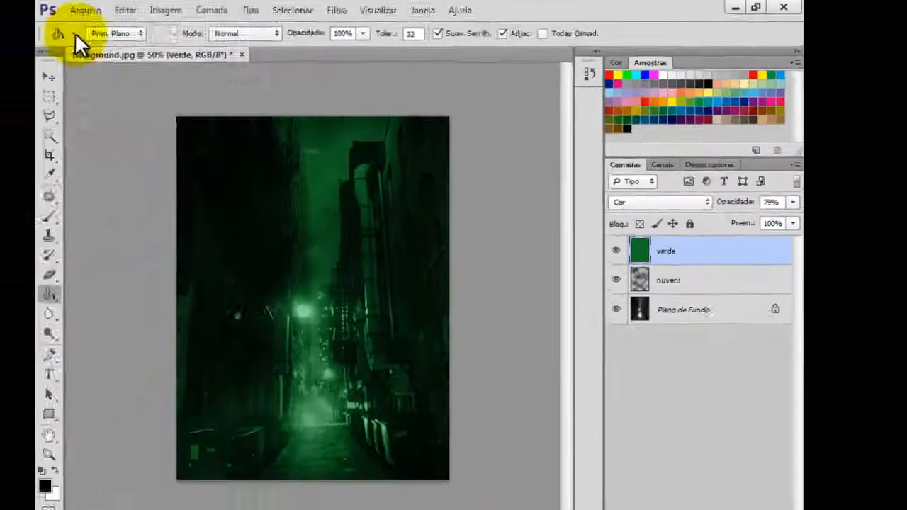
# Open the Wolverine image from the DESINTEGRAÇÃO WOLVERINE folder, assigning the working RGB profile Adobe RGB (1998).
pyautogui.click(86, 10)
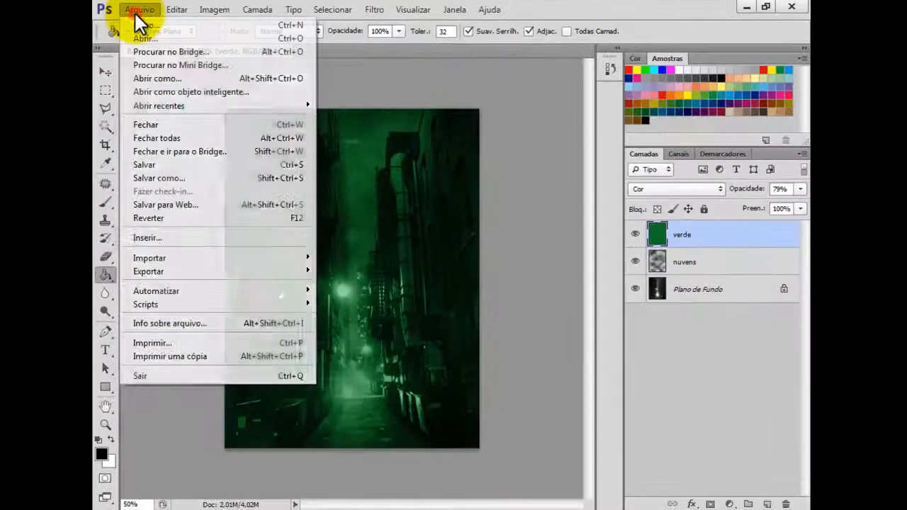
pyautogui.click(138, 35)
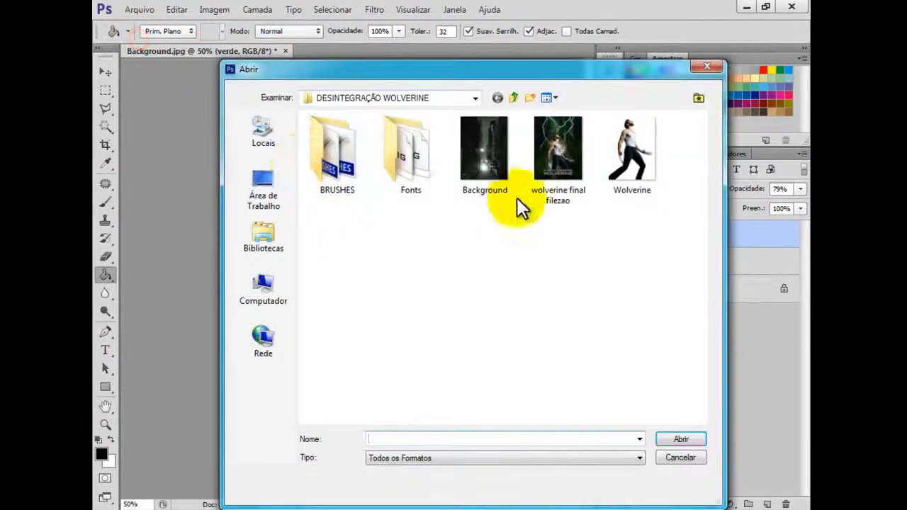
pyautogui.click(637, 170)
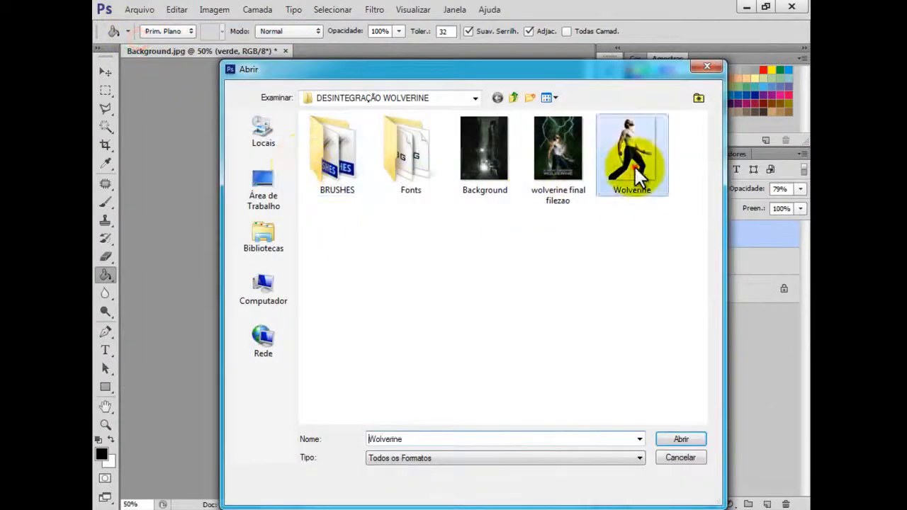
pyautogui.click(676, 439)
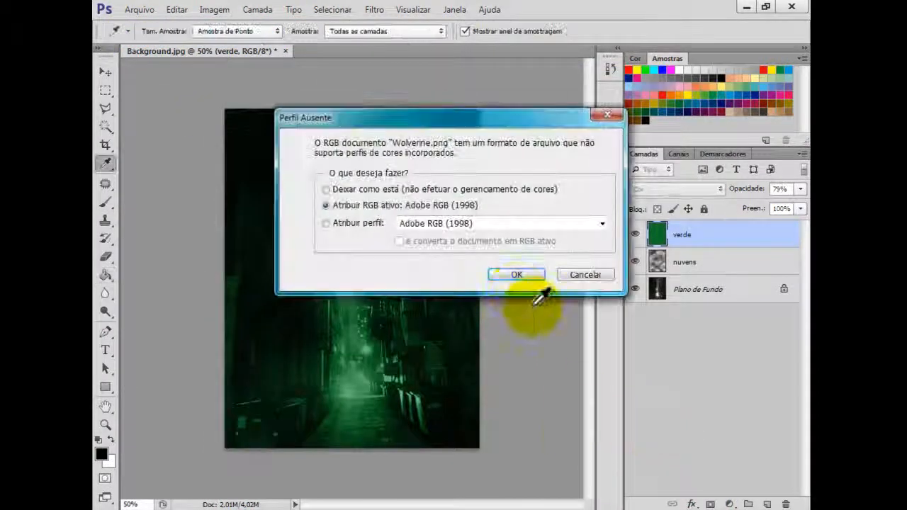
pyautogui.click(518, 275)
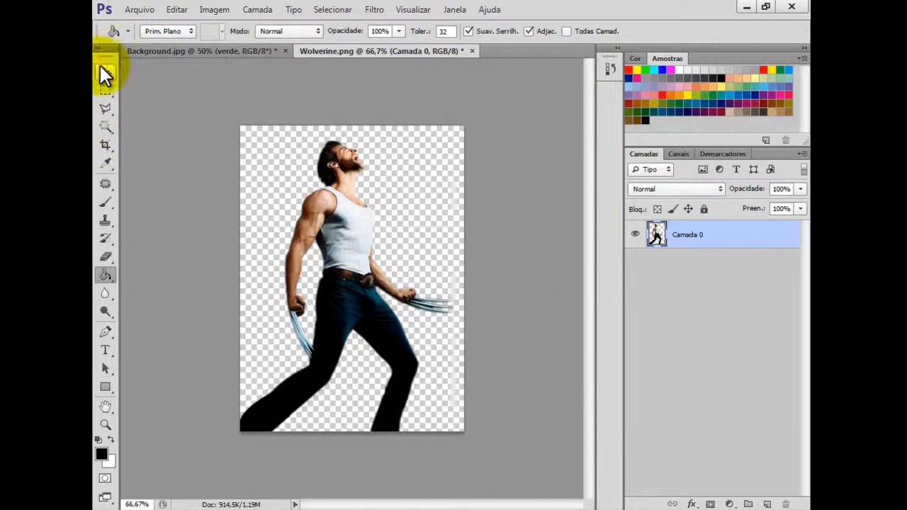
# Copy the Wolverine cutout into the Background document, accepting the colour profile conversion, and close the Wolverine source image.
pyautogui.click(105, 71)
pyautogui.moveTo(304, 51); pyautogui.dragTo(480, 178)
pyautogui.moveTo(496, 344); pyautogui.dragTo(368, 277)
pyautogui.click(496, 269)
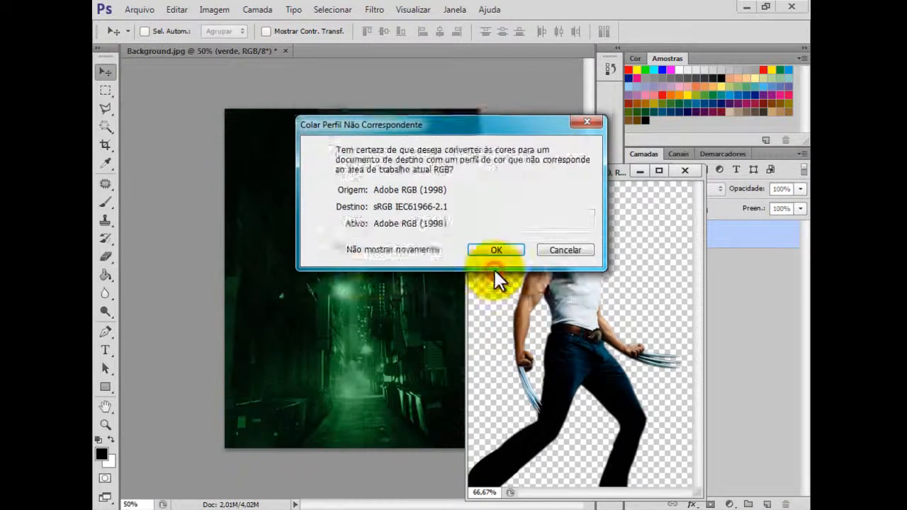
pyautogui.click(495, 249)
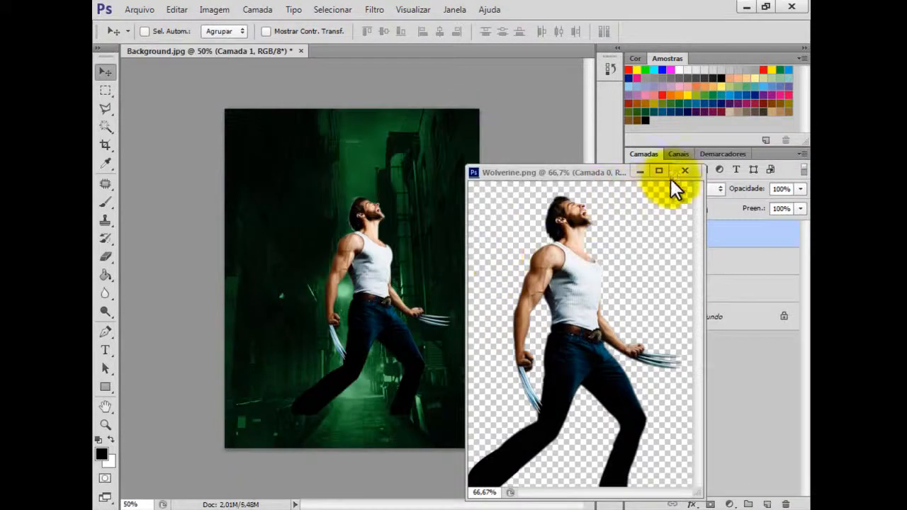
pyautogui.click(683, 172)
# Rename the figure's layer as "wolverine" and move the figure down so its feet reach the lower edge of the canvas.
pyautogui.click(687, 236)
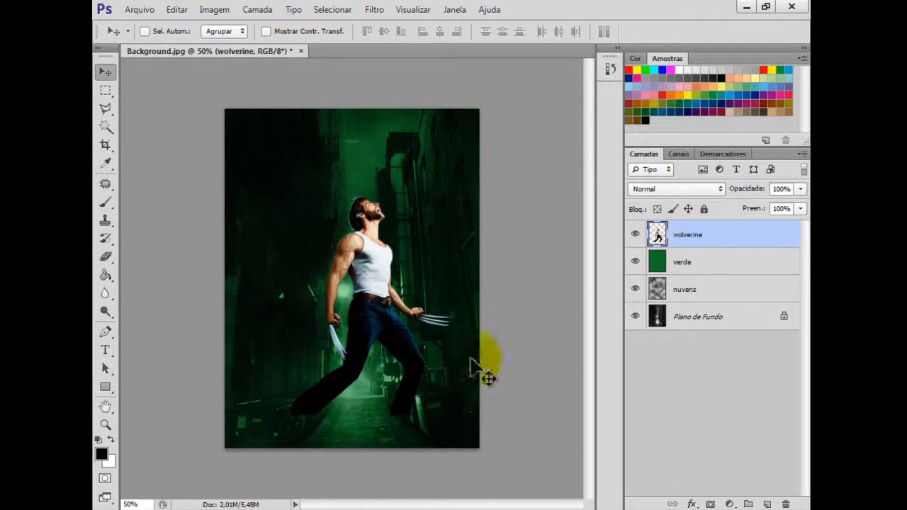
pyautogui.moveTo(402, 349); pyautogui.dragTo(394, 394)
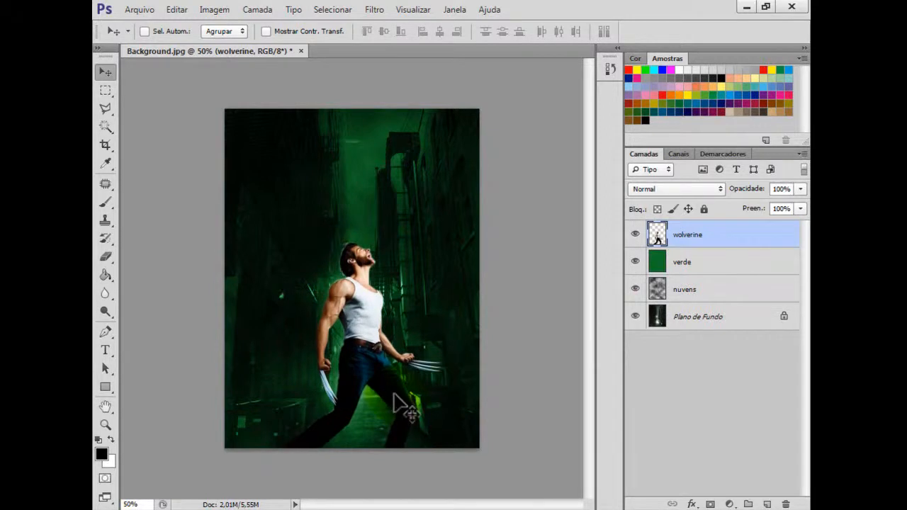
# Nudge the Wolverine figure up 8 pixels with Free Transform and apply the transformation.
pyautogui.hotkey('ctrl', 't')
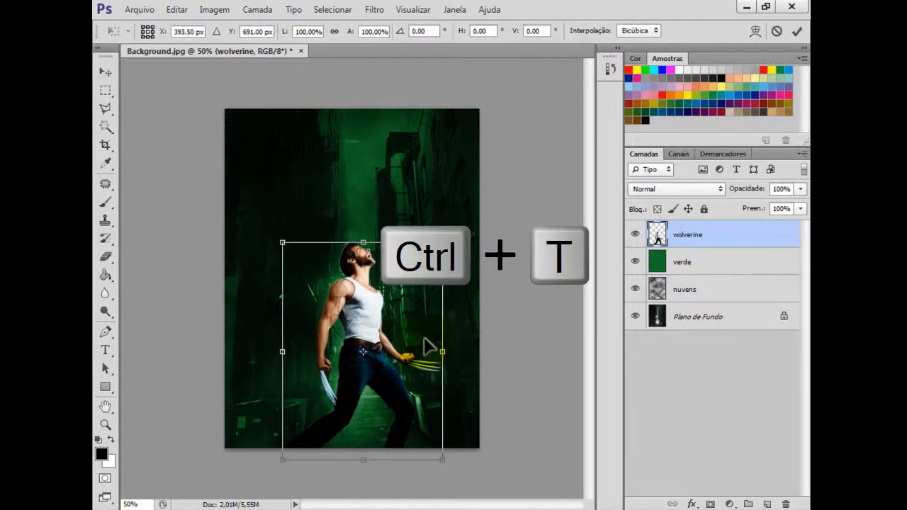
pyautogui.press('Up')
pyautogui.press('Up')
pyautogui.press('Up')
pyautogui.press('Up')
pyautogui.press('Up')
pyautogui.press('Up')
pyautogui.press('Up')
pyautogui.press('Up')
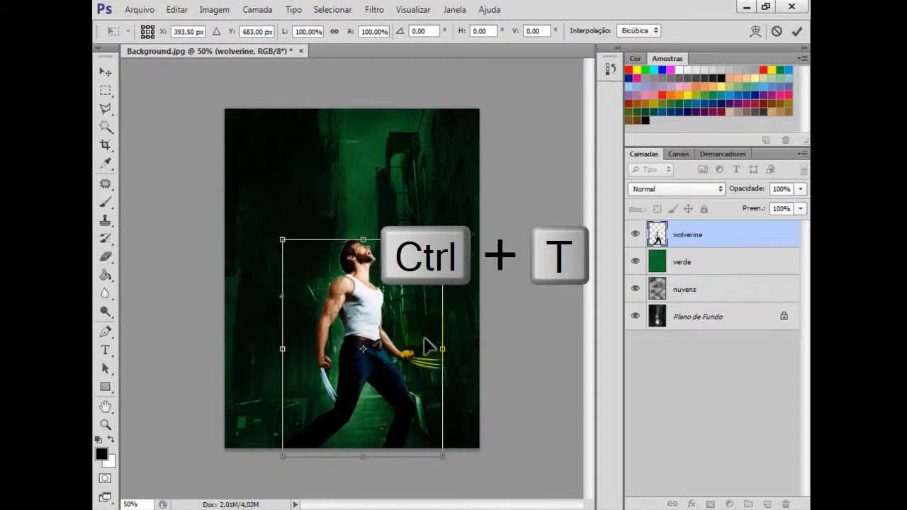
pyautogui.press('Return')
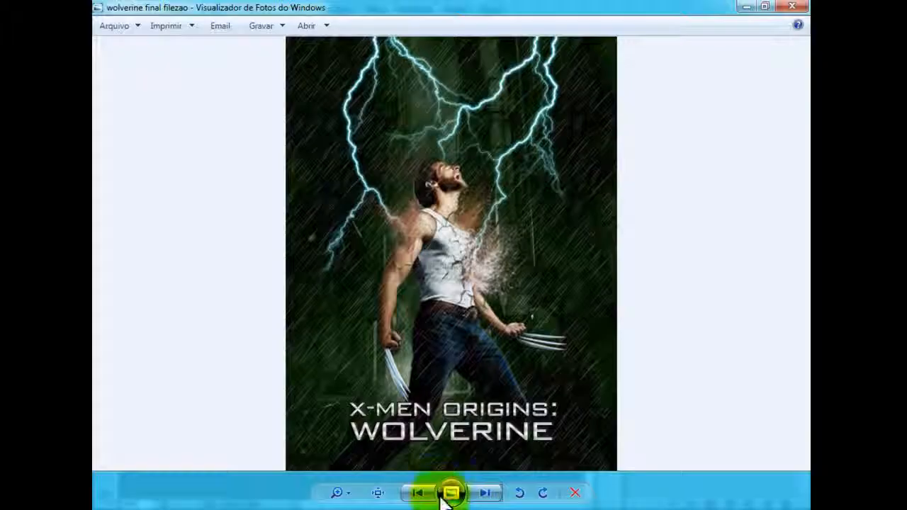
# Examine the chest disintegration in the finished poster and find the Splatter 01 and Splatter 02 files in the BRUSHES folder.
pyautogui.scroll(5, 457, 241)
pyautogui.moveTo(462, 273); pyautogui.dragTo(454, 280)
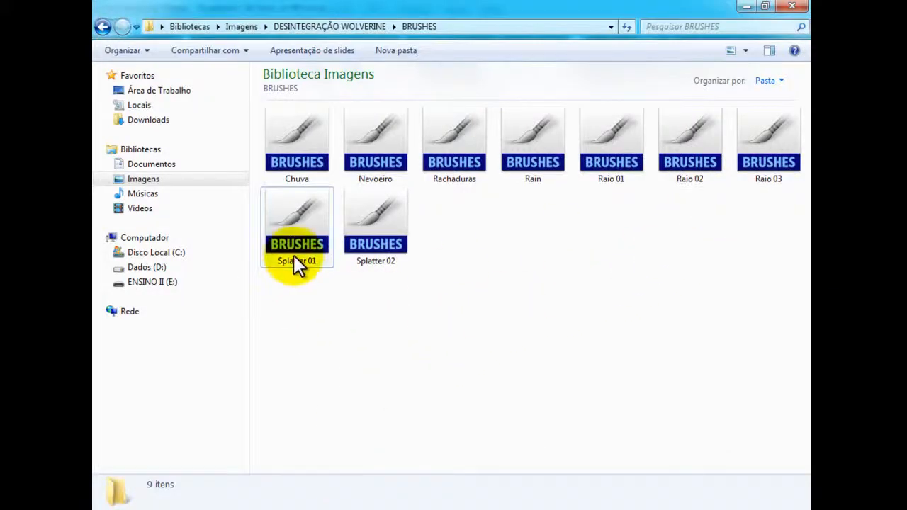
pyautogui.click(294, 261)
pyautogui.keyDown('ctrl'); pyautogui.click(384, 248); pyautogui.keyUp('ctrl')
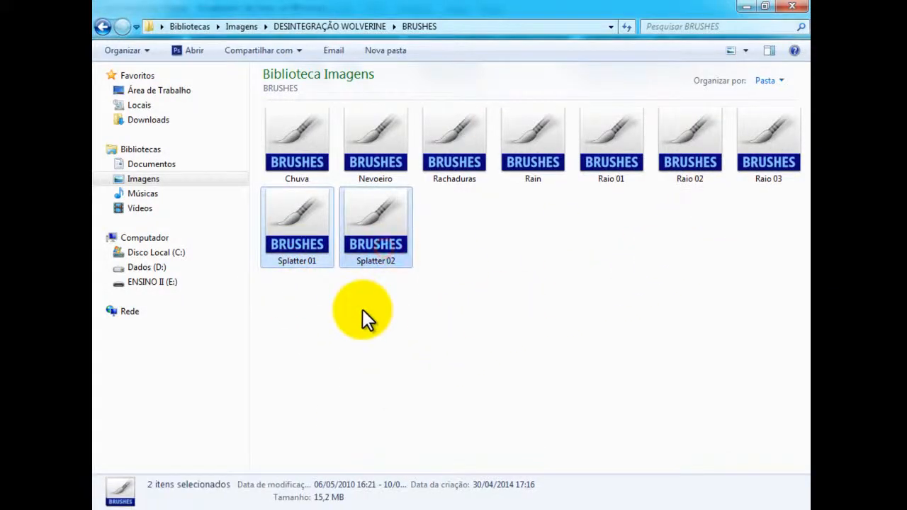
pyautogui.click(525, 506)
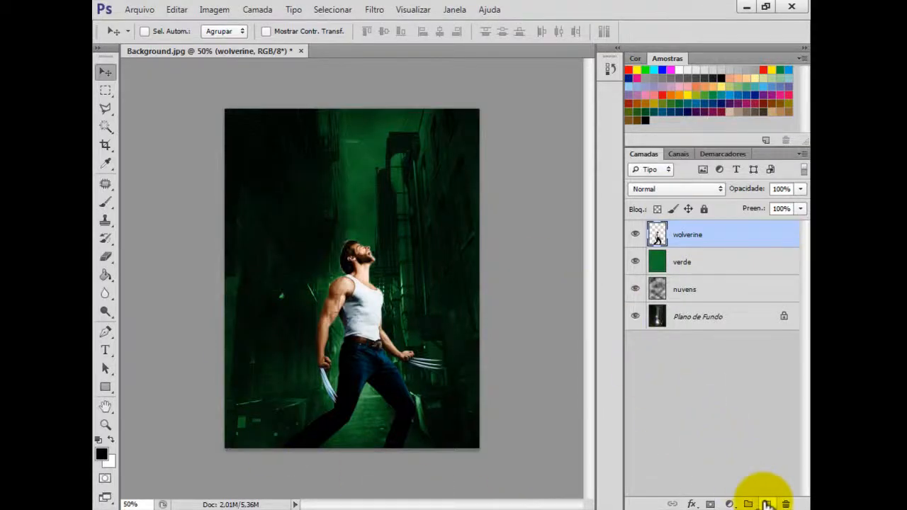
# Activate the Brush tool and load the Splatter 01 brush set from the Downloads folder.
pyautogui.click(107, 203)
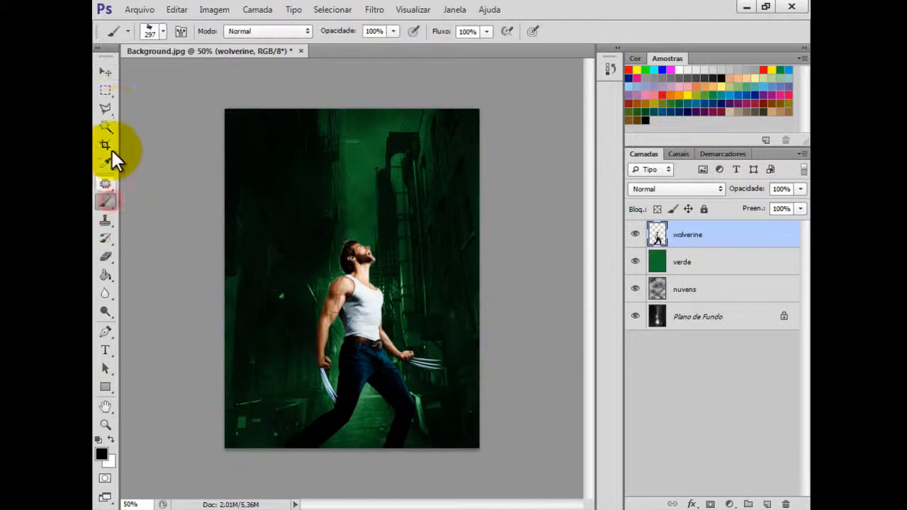
pyautogui.click(163, 32)
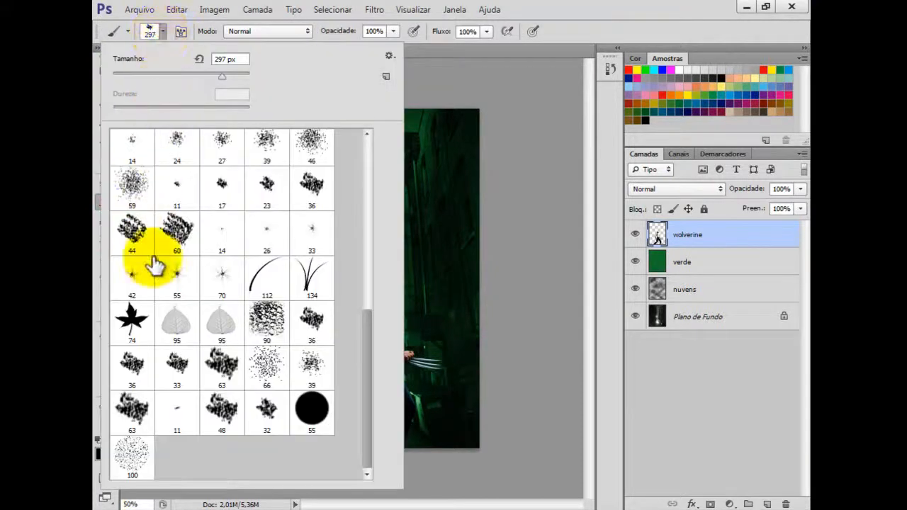
pyautogui.click(393, 57)
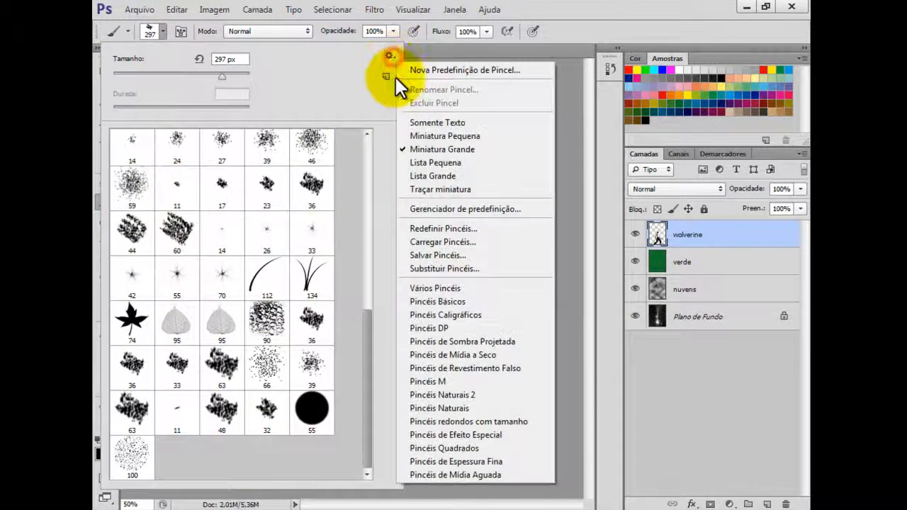
pyautogui.click(429, 237)
pyautogui.rightClick(419, 266)
pyautogui.click(452, 357)
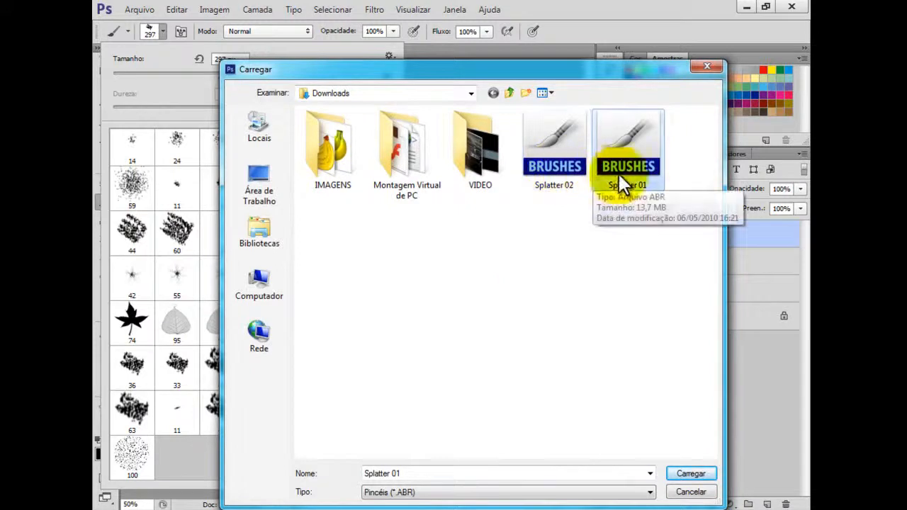
pyautogui.click(684, 475)
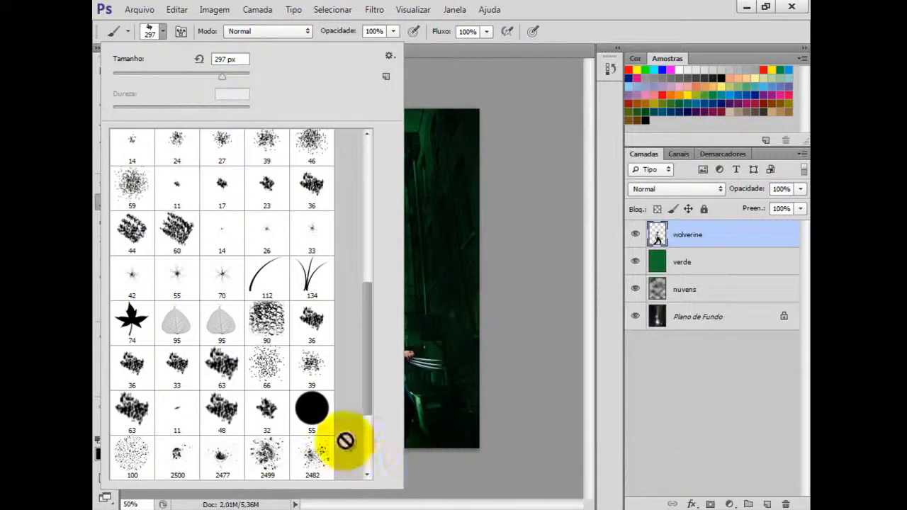
pyautogui.scroll(-3, 369, 442)
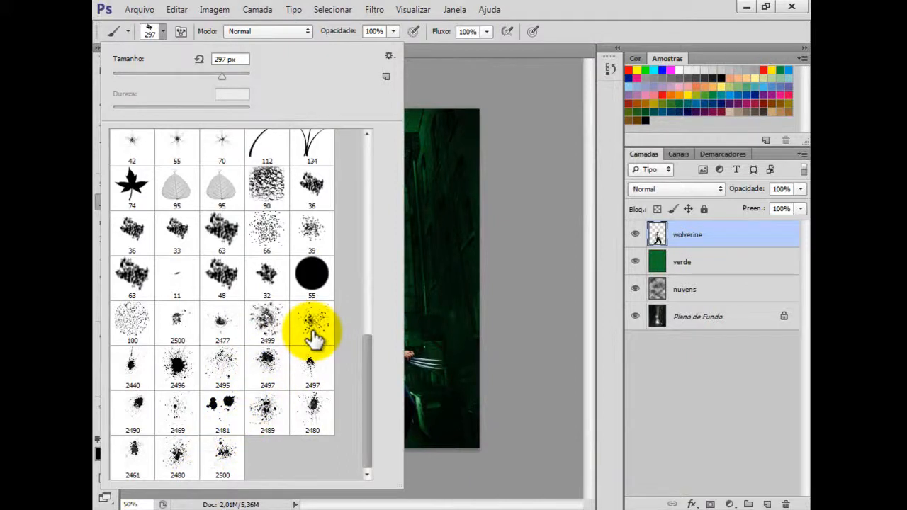
# Load the Splatter 02 brush set into the brush presets as well.
pyautogui.click(390, 57)
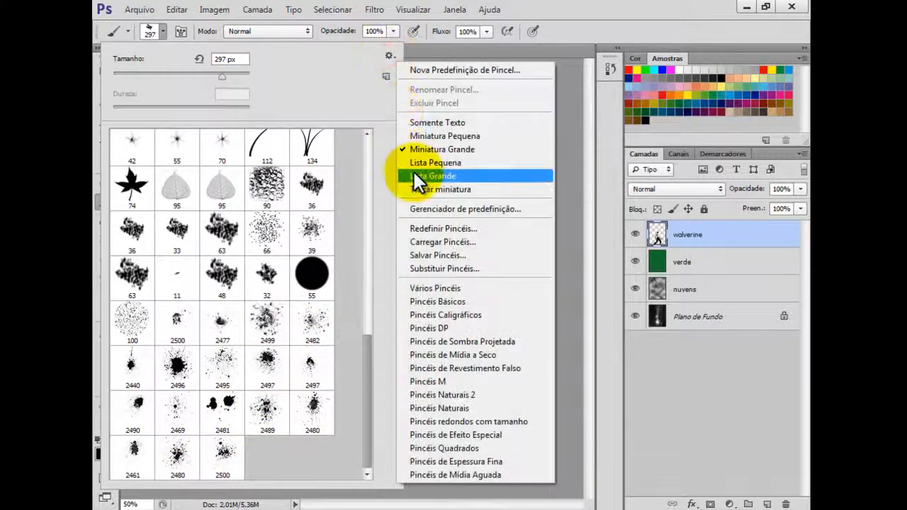
pyautogui.click(427, 241)
pyautogui.click(636, 173)
pyautogui.click(689, 473)
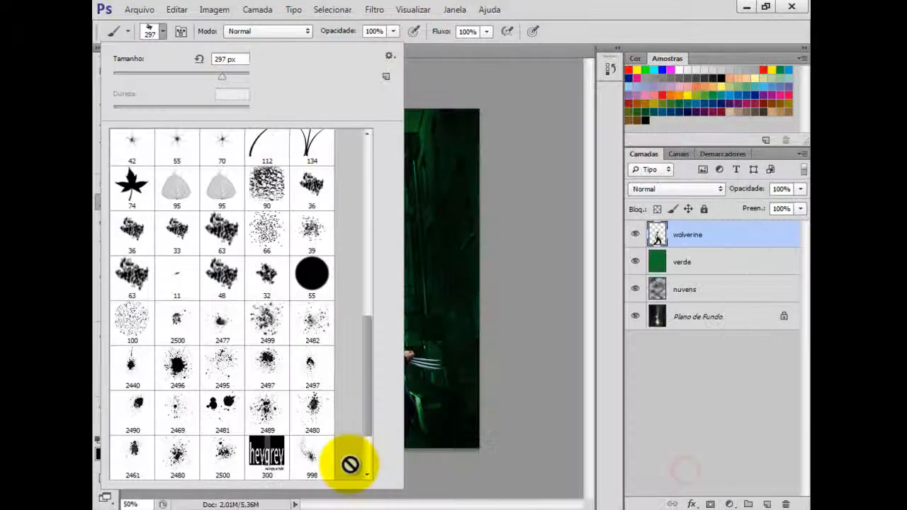
pyautogui.scroll(-3, 365, 453)
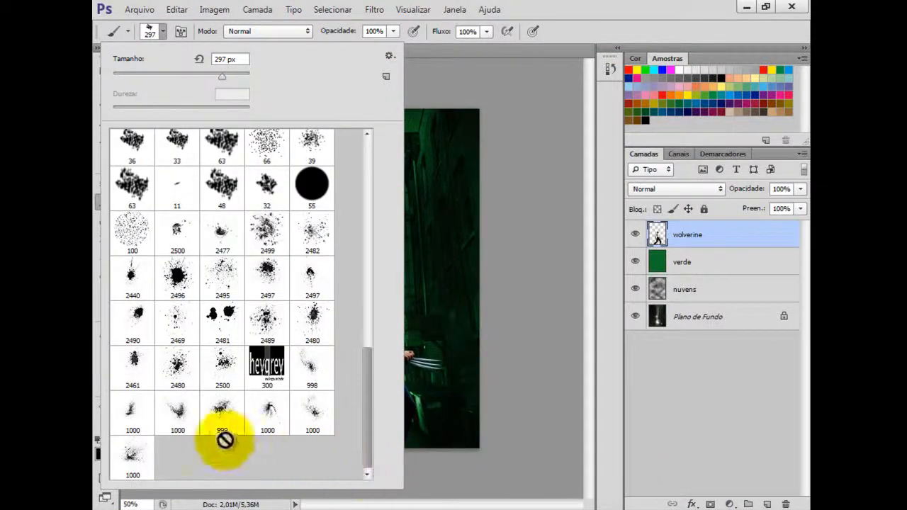
# Preview the 999 px and 1000 px splatter brush tips over the canvas.
pyautogui.click(312, 414)
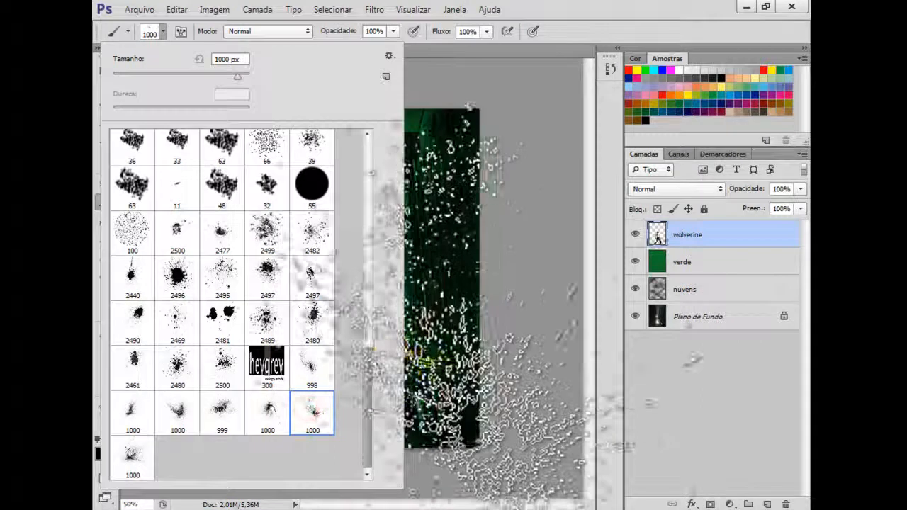
pyautogui.click(218, 418)
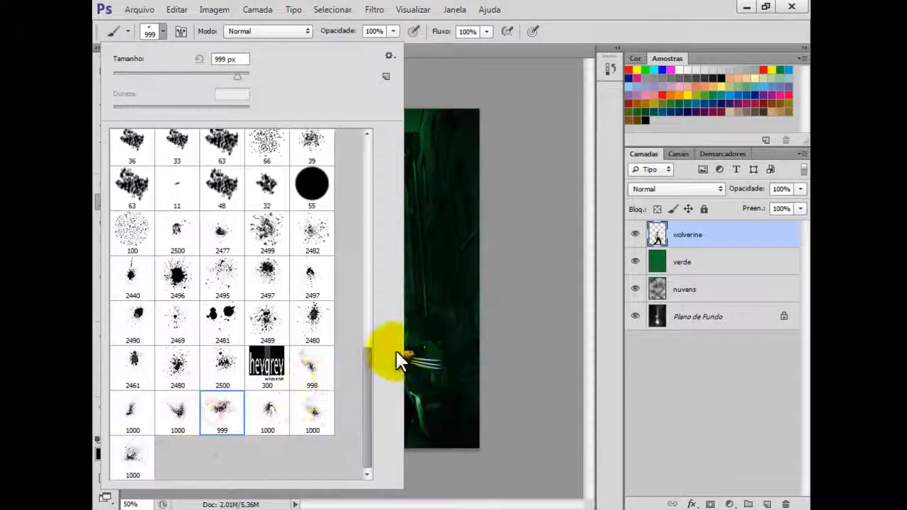
pyautogui.click(132, 457)
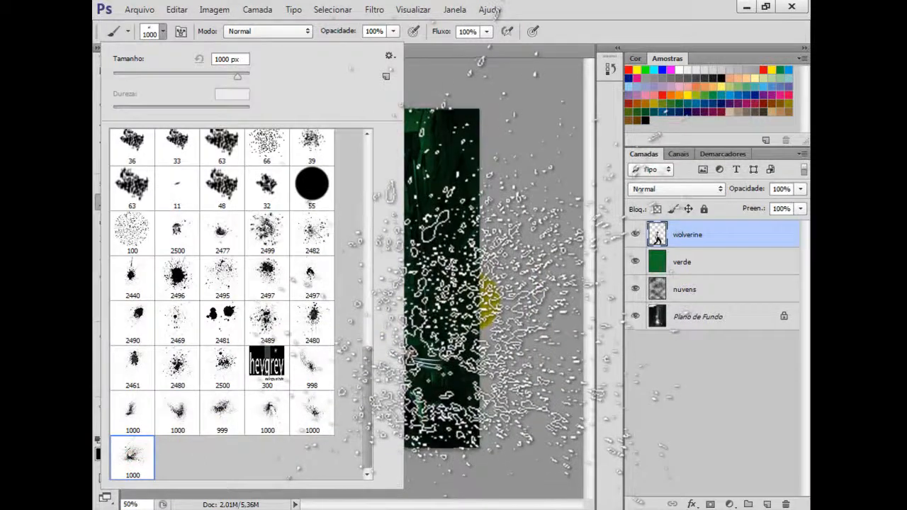
pyautogui.click(486, 298)
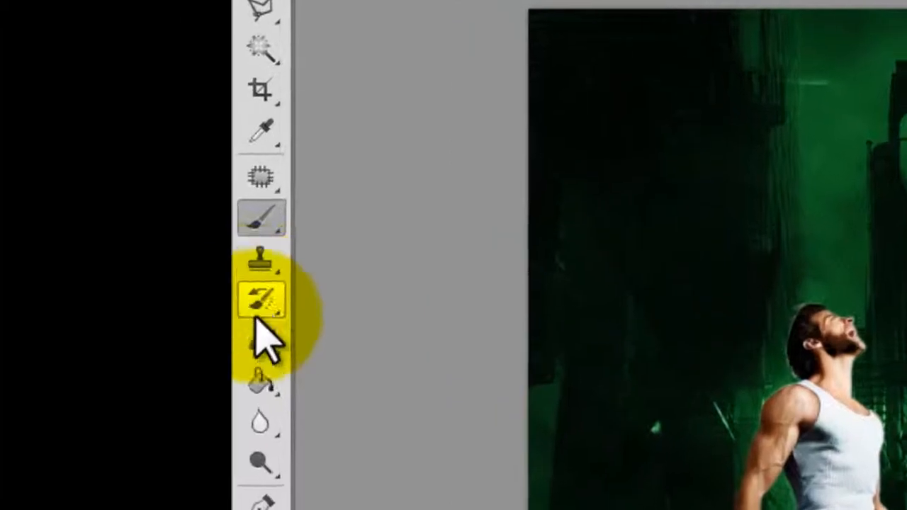
# Activate the Eraser tool and give it the last 1000 px splatter tip in the brush presets.
pyautogui.click(105, 255)
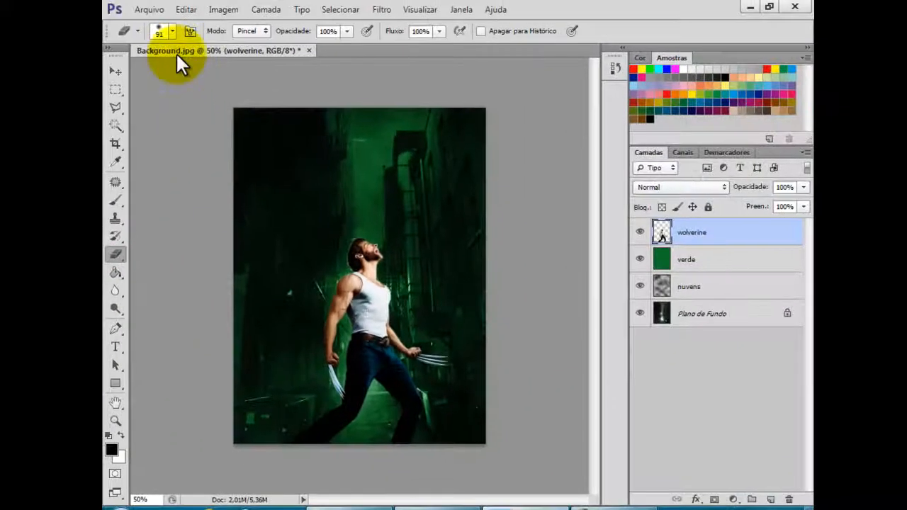
pyautogui.click(169, 29)
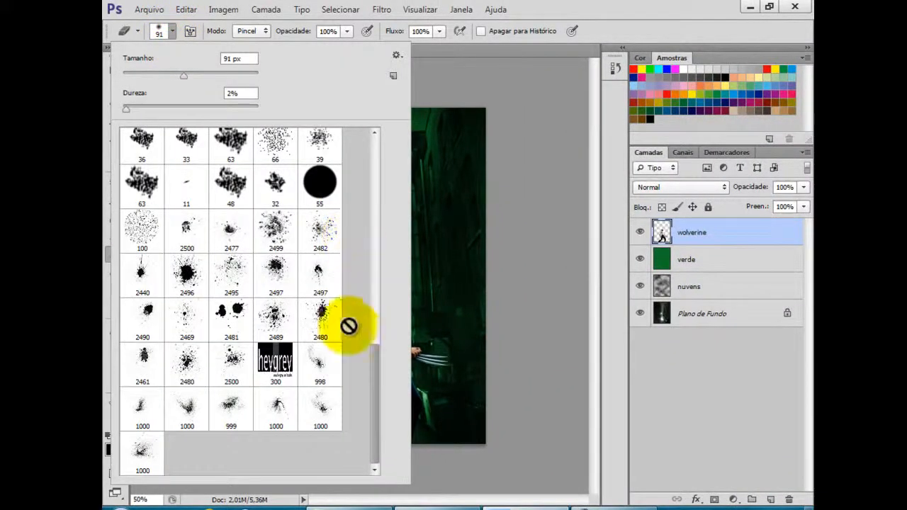
pyautogui.click(149, 458)
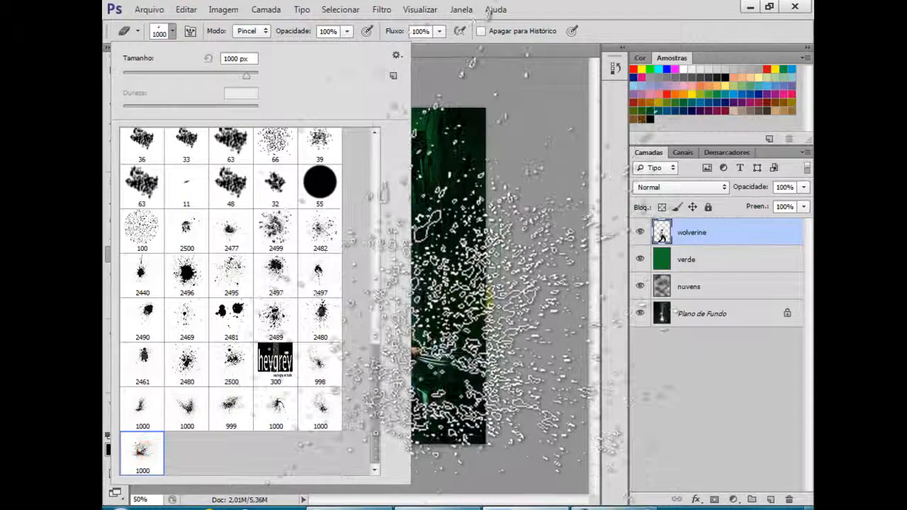
pyautogui.click(488, 12)
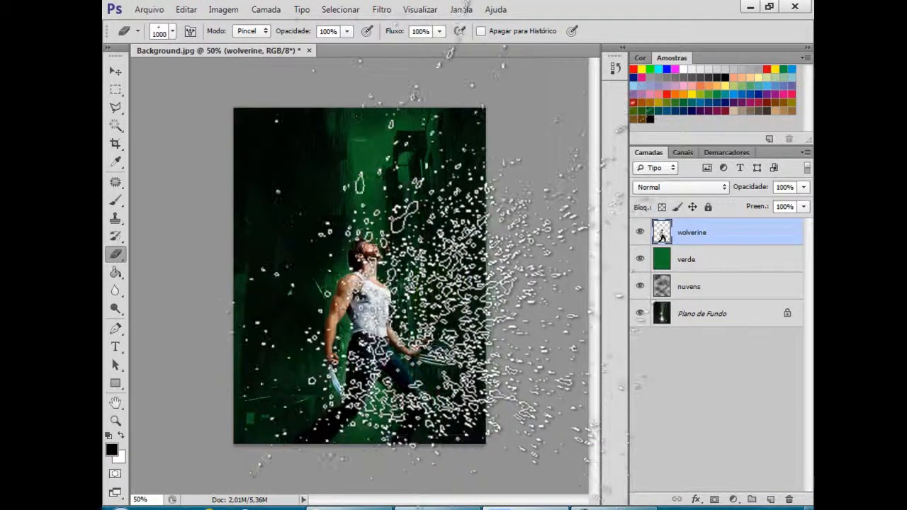
# Test smaller sizes of the eraser's splatter tip, undo the trial erasure, and set the tip size to 298 px.
pyautogui.hotkey('ctrl', '+')
pyautogui.hotkey('ctrl', '+')
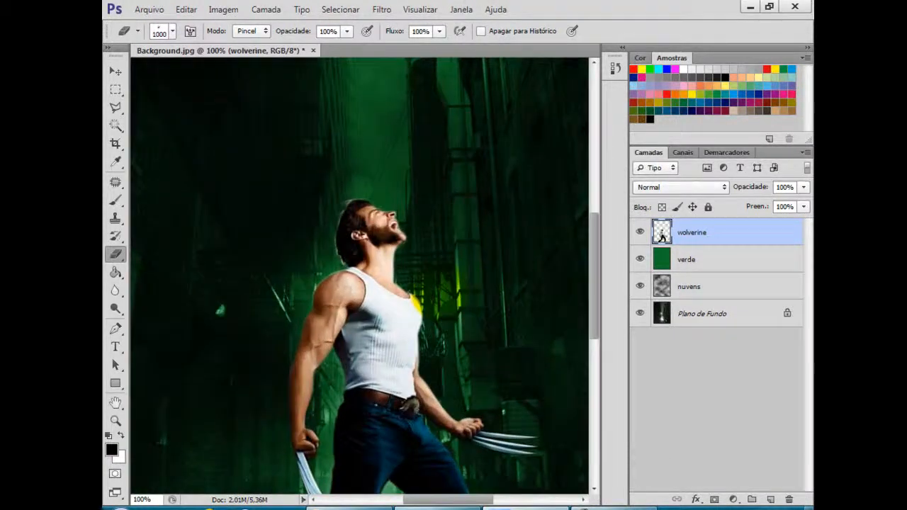
pyautogui.click(172, 31)
pyautogui.click(200, 71)
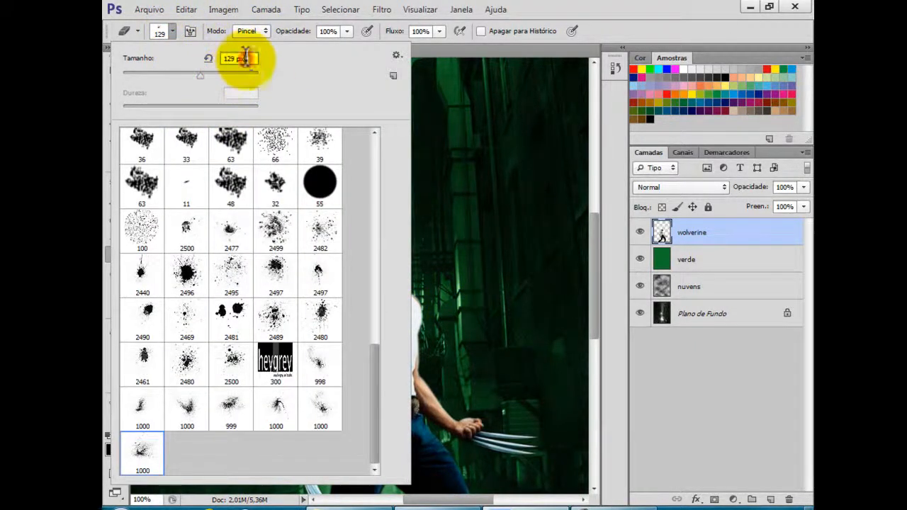
pyautogui.click(207, 75)
pyautogui.click(539, 271)
pyautogui.hotkey('ctrl', 'z')
pyautogui.click(225, 75)
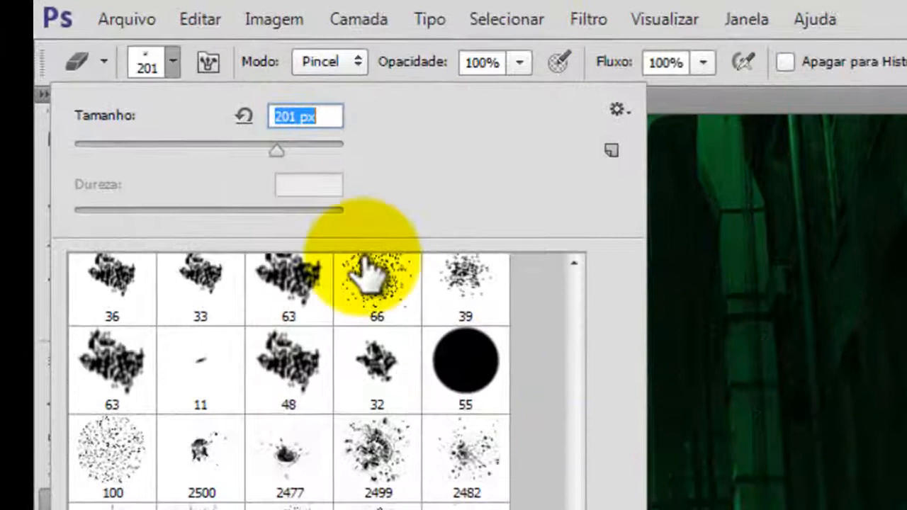
pyautogui.moveTo(276, 150); pyautogui.dragTo(288, 151)
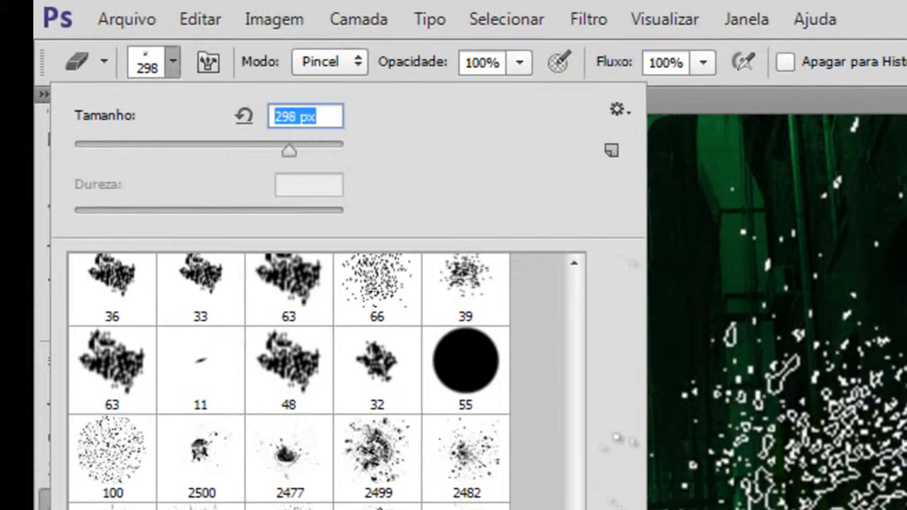
pyautogui.press('Return')
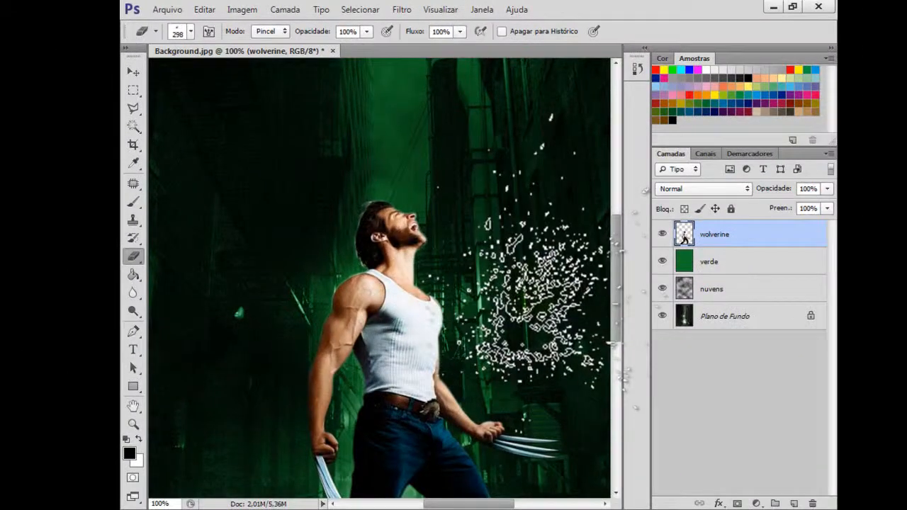
# Erase splatter-shaped pieces from the front of Wolverine's chest and shirt on the "wolverine" layer.
pyautogui.hotkey('ctrl', '+')
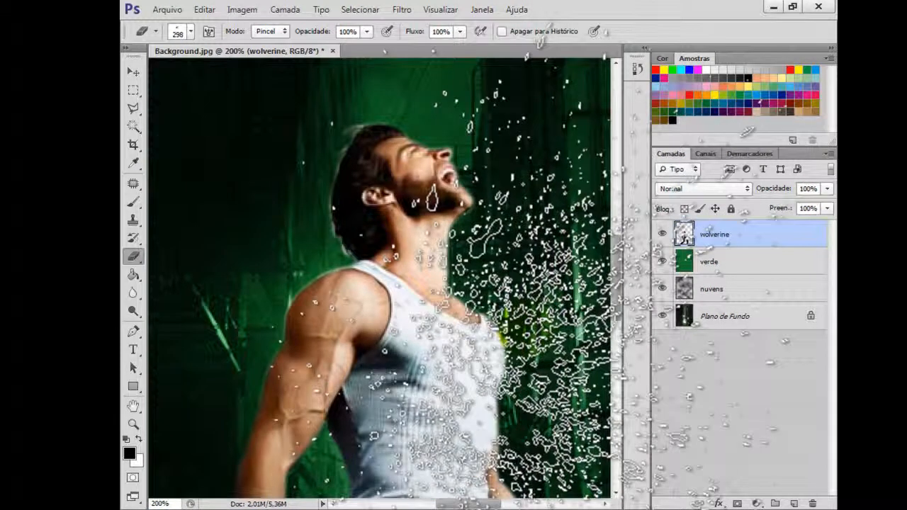
pyautogui.moveTo(528, 349); pyautogui.dragTo(405, 233)
pyautogui.hotkey('ctrl', 'alt', '2')
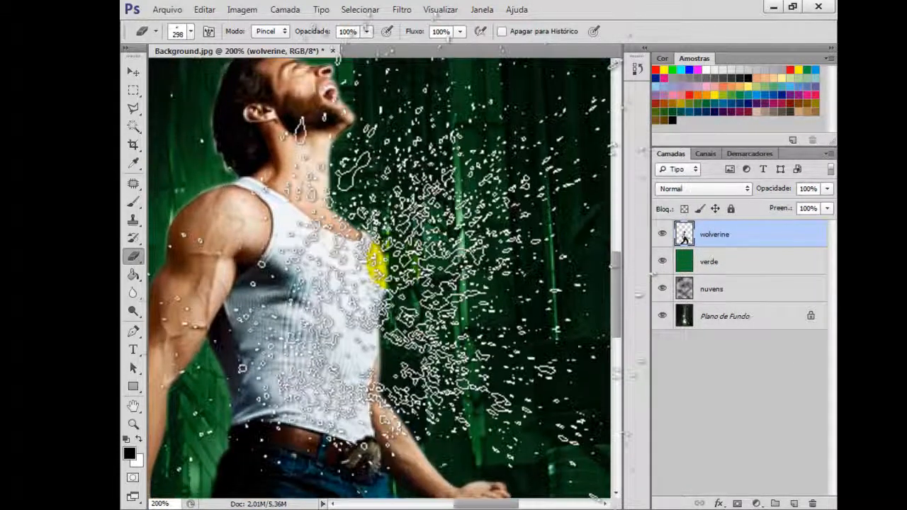
pyautogui.moveTo(425, 243)
pyautogui.mouseDown()
pyautogui.moveTo(430, 235)
pyautogui.moveTo(385, 253)
pyautogui.moveTo(392, 240)
pyautogui.moveTo(369, 255)
pyautogui.moveTo(377, 269)
pyautogui.moveTo(581, 312)
pyautogui.mouseUp()
pyautogui.keyDown('ctrl'); pyautogui.click(685, 235); pyautogui.keyUp('ctrl')
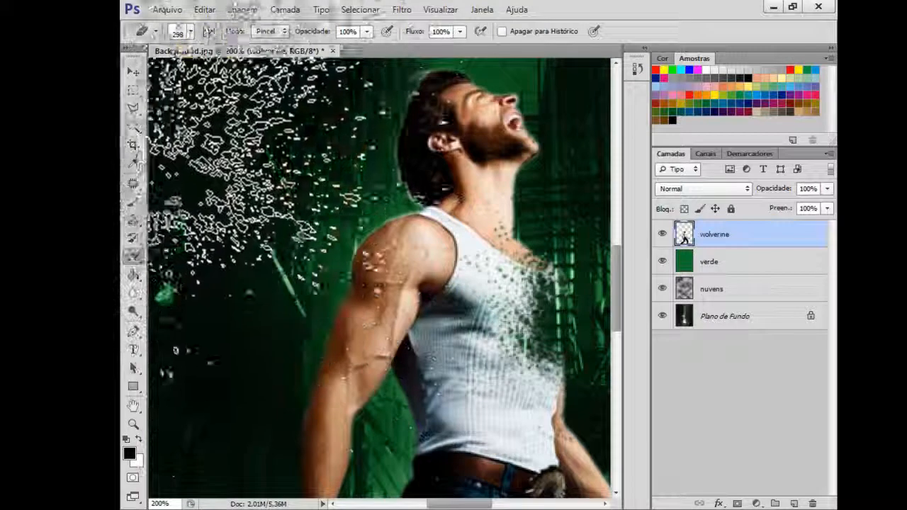
# Give the Eraser the second 1000 px splatter tip in the brush presets and reduce its size to 250 px.
pyautogui.click(190, 31)
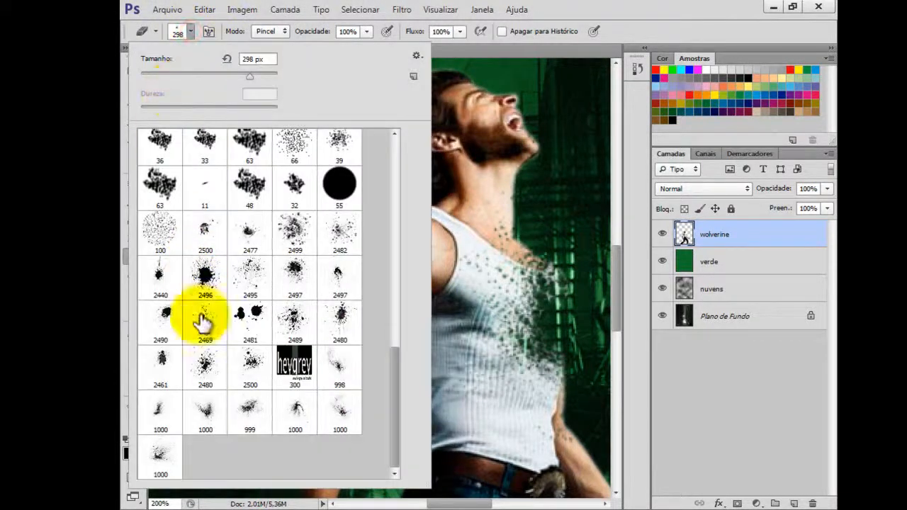
pyautogui.click(205, 417)
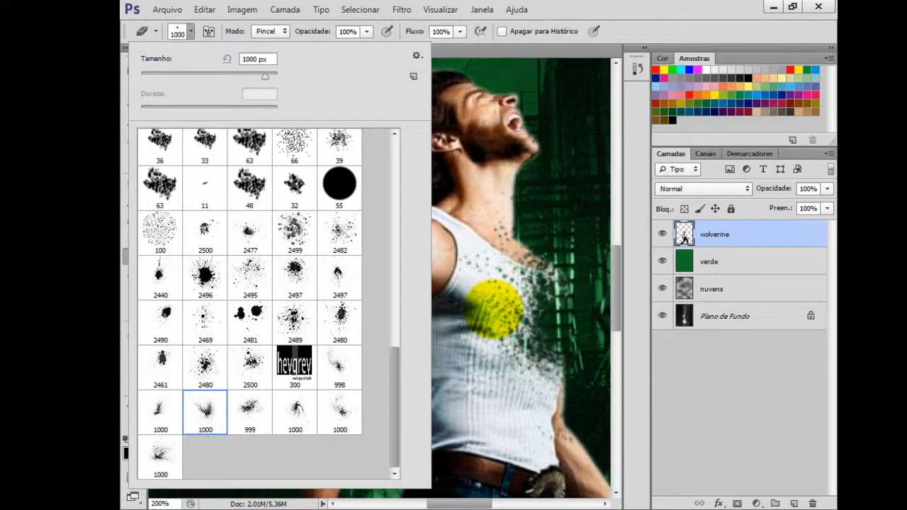
pyautogui.click(494, 308)
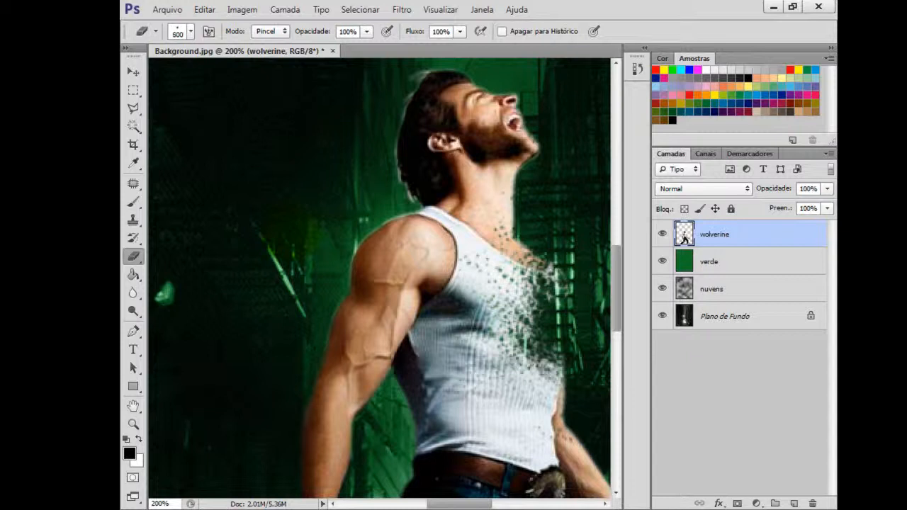
pyautogui.keyDown('ctrl'); pyautogui.click(684, 239); pyautogui.keyUp('ctrl')
pyautogui.press('[')
pyautogui.press('[')
pyautogui.press('[')
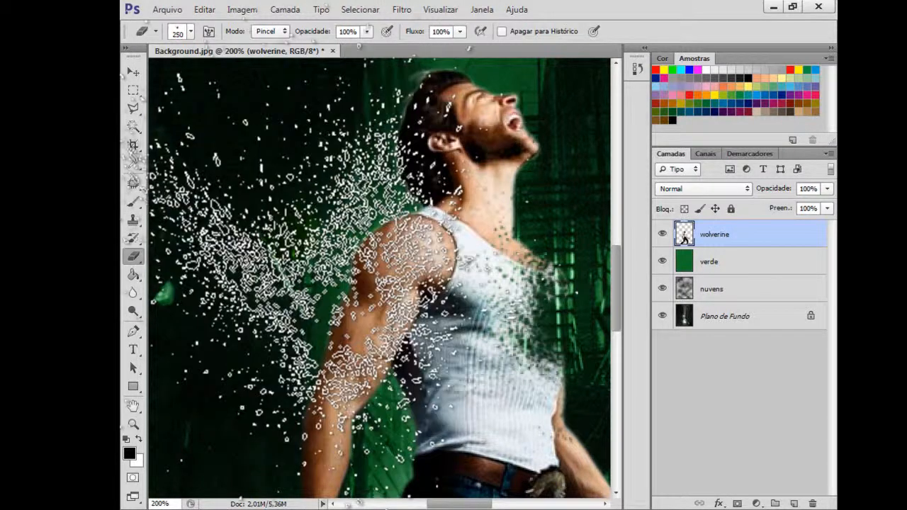
# Erase splatter-shaped pieces from Wolverine's shoulder and upper arm on the "wolverine" layer.
pyautogui.hotkey('ctrl', 'd')
pyautogui.press(']')
pyautogui.press(']')
pyautogui.press(']')
pyautogui.press(']')
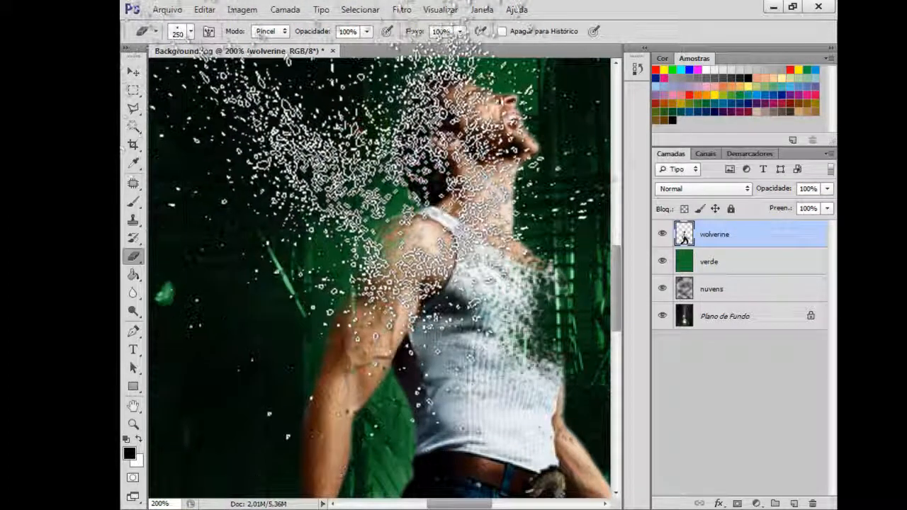
pyautogui.moveTo(393, 165); pyautogui.dragTo(374, 290)
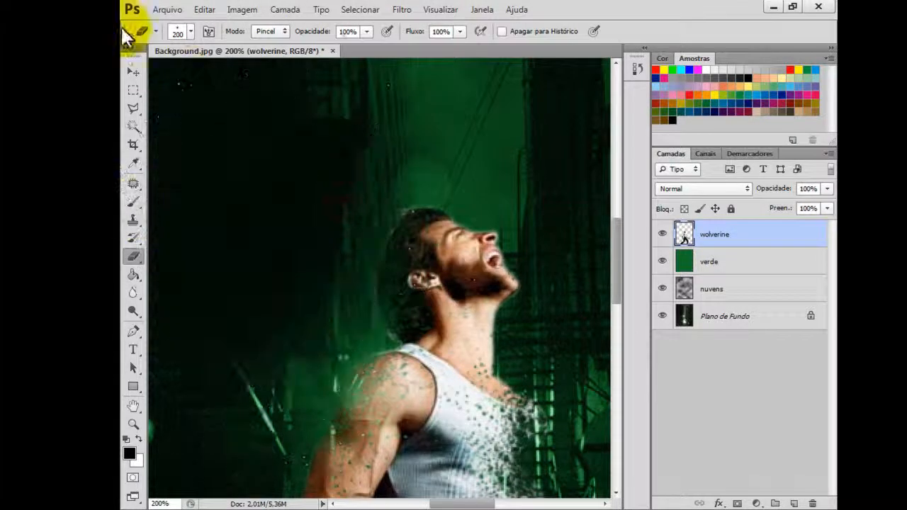
# Switch the Eraser to the fourth 1000 px splatter tip at 200 px and erode the back of Wolverine's hair and his neck.
pyautogui.click(190, 30)
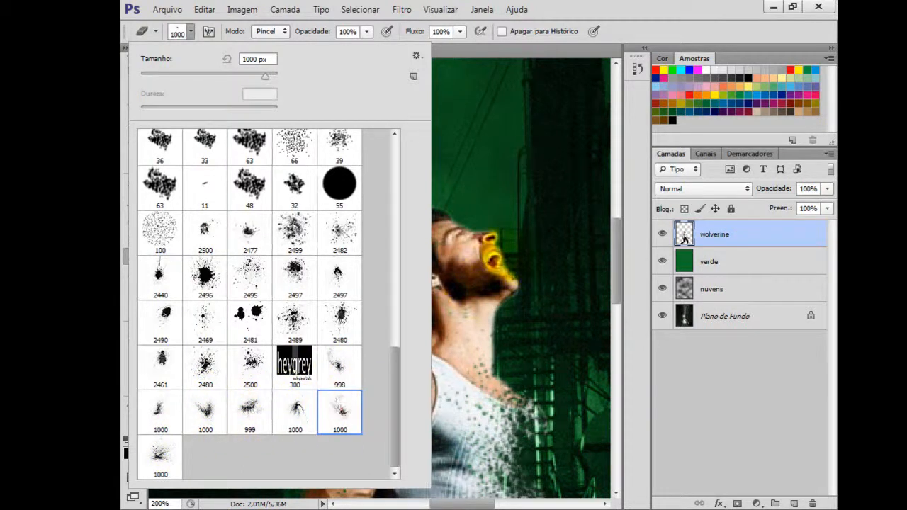
pyautogui.press('Return')
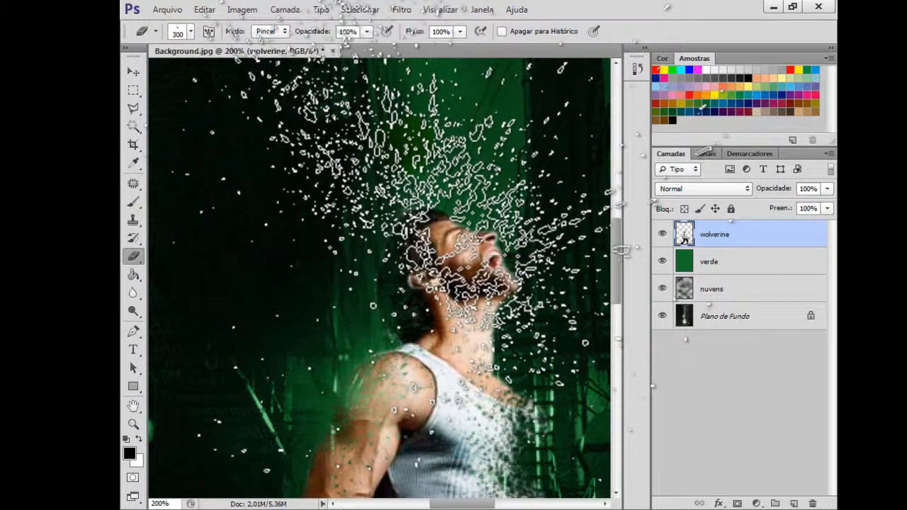
pyautogui.press('[')
pyautogui.press('[')
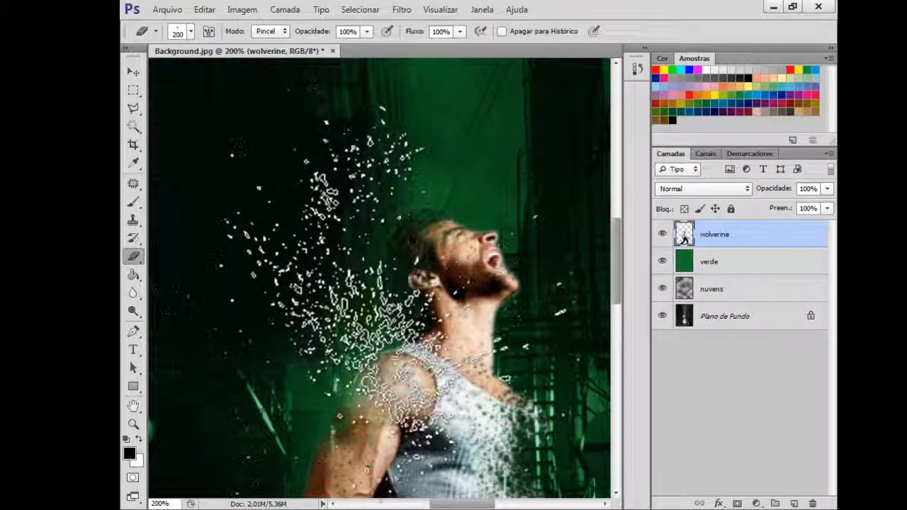
pyautogui.moveTo(415, 314); pyautogui.dragTo(378, 182)
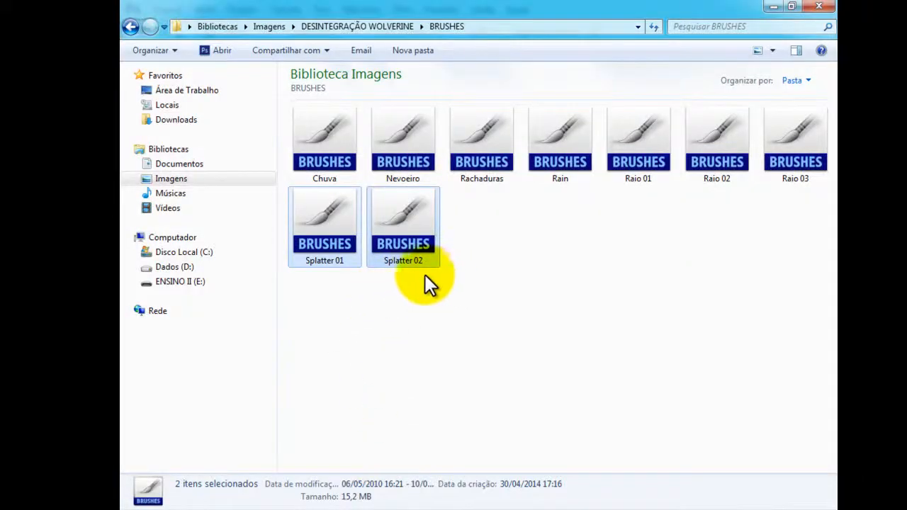
# Copy the Rachaduras brush file from the BRUSHES folder into Downloads and load it into the Brush tool's presets.
pyautogui.click(487, 144)
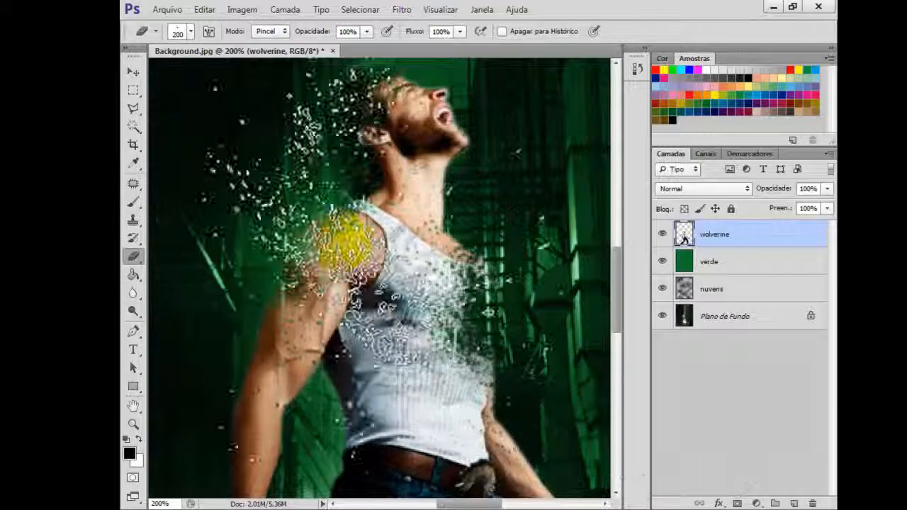
pyautogui.click(135, 200)
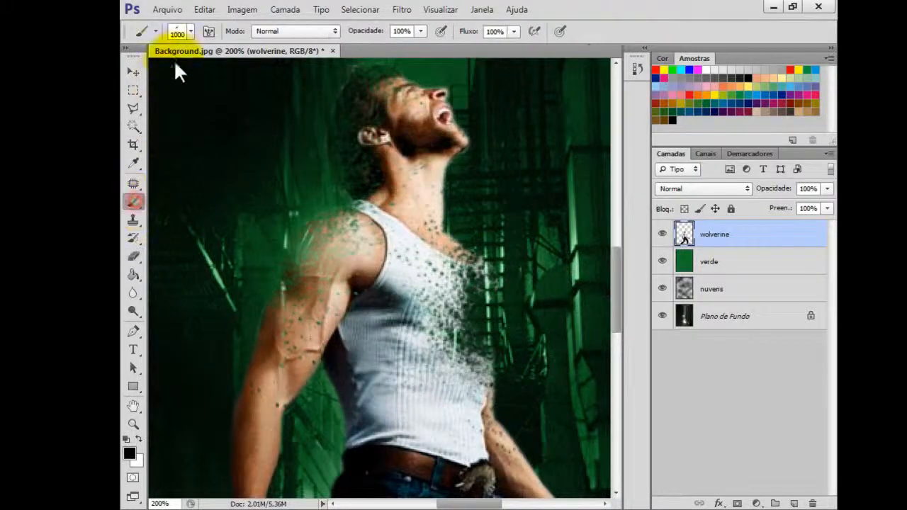
pyautogui.click(193, 32)
pyautogui.click(419, 57)
pyautogui.click(464, 240)
pyautogui.rightClick(476, 280)
pyautogui.click(506, 372)
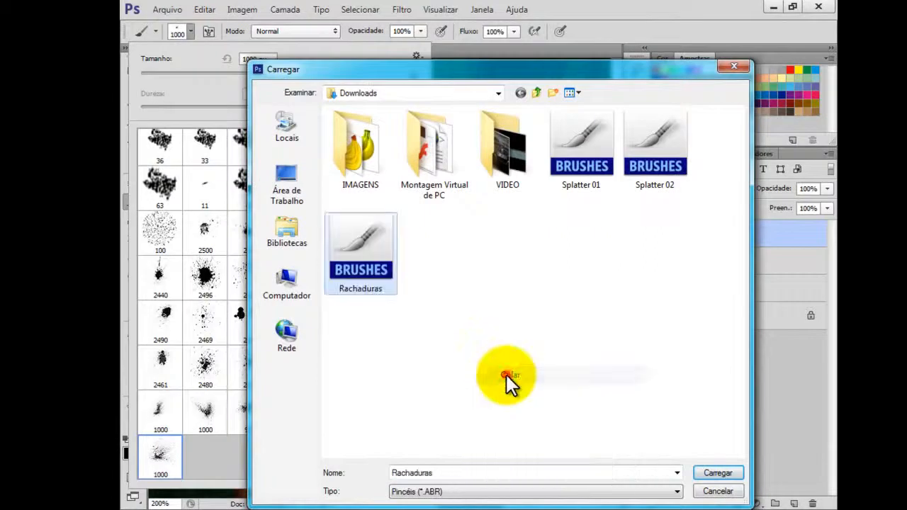
pyautogui.click(716, 473)
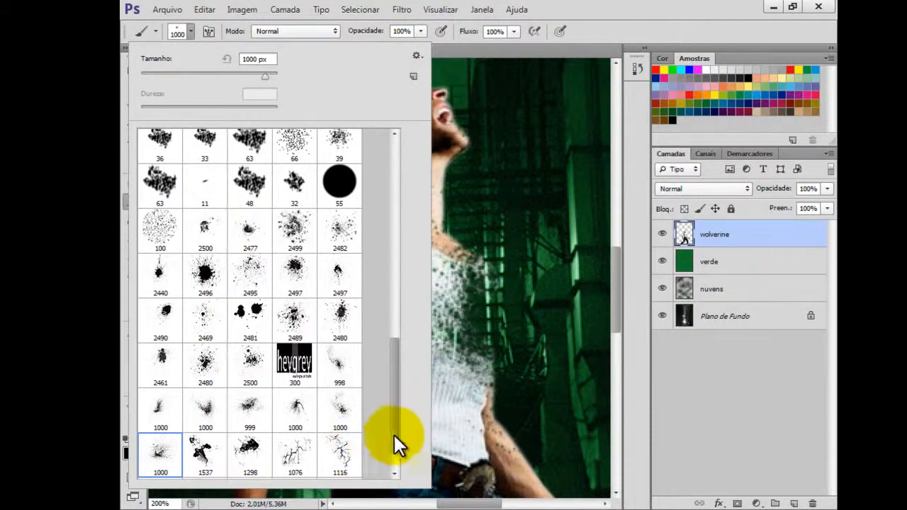
# Choose the 1116 px crack tip for the Brush, switch to the Eraser and give it the same tip.
pyautogui.scroll(-1, 394, 440)
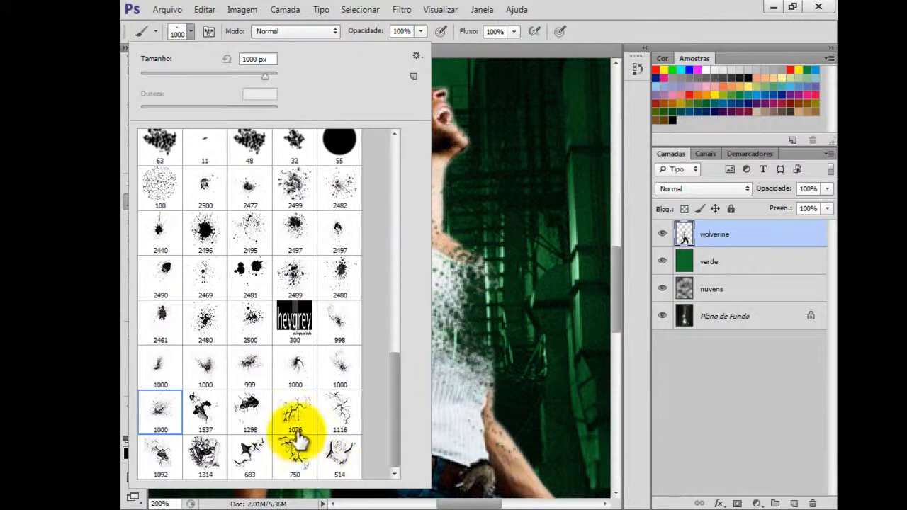
pyautogui.click(346, 415)
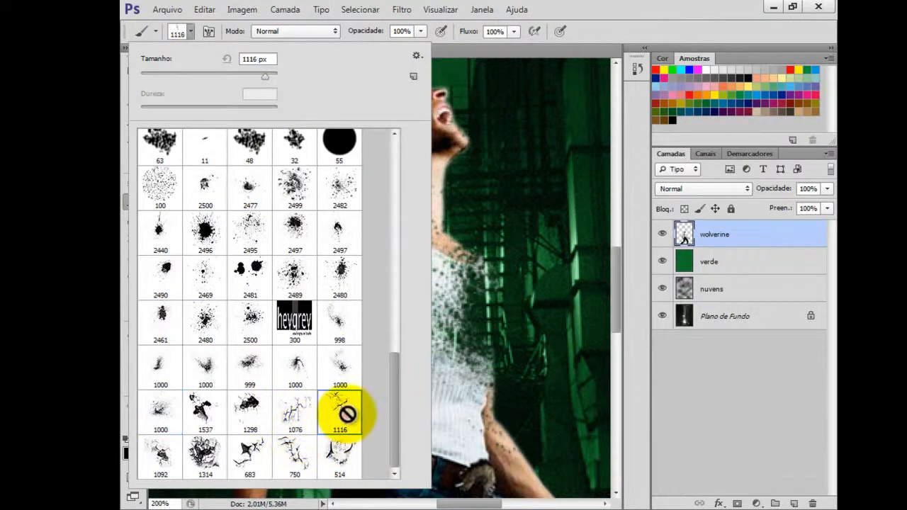
pyautogui.click(469, 362)
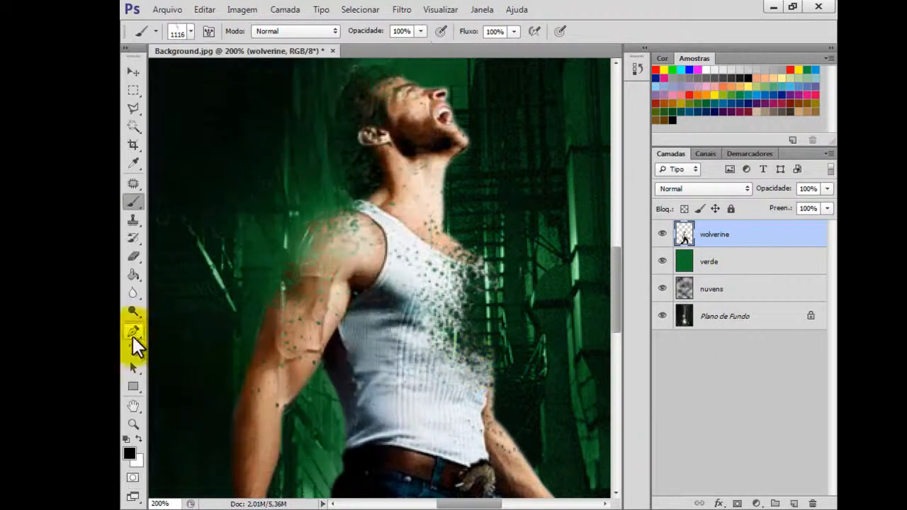
pyautogui.click(136, 258)
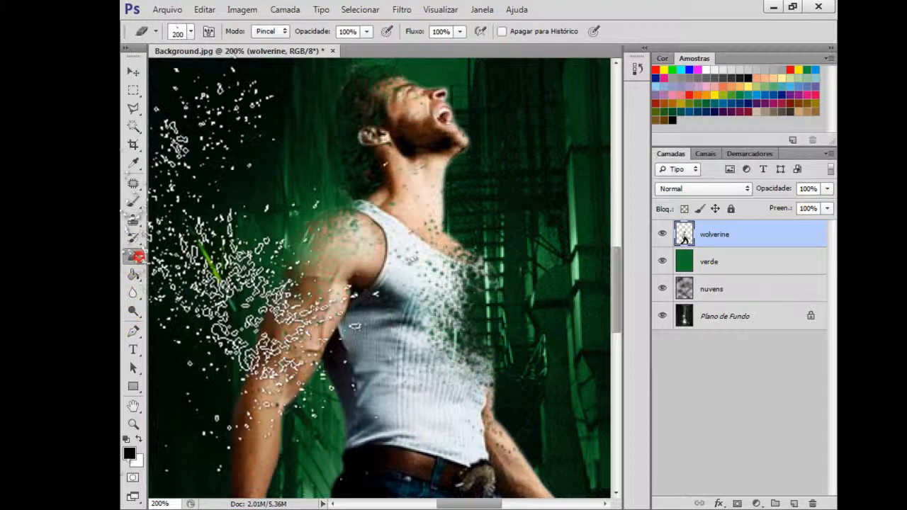
pyautogui.click(190, 32)
pyautogui.click(338, 408)
pyautogui.press('Return')
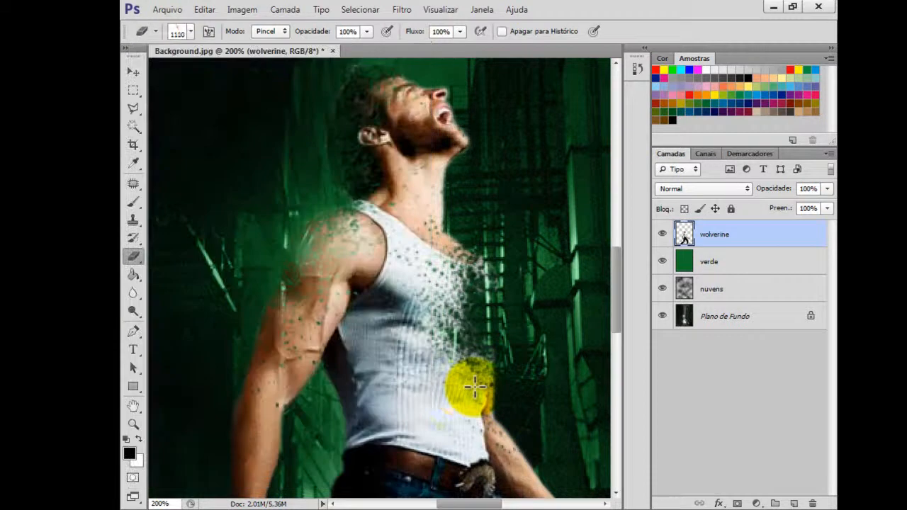
# Reduce the crack eraser to 175 px and erase a crack pattern across the front of the white shirt.
pyautogui.press('[')
pyautogui.press('[')
pyautogui.press('[')
pyautogui.press('[')
pyautogui.press('[')
pyautogui.press('[')
pyautogui.press('[')
pyautogui.press('[')
pyautogui.press('[')
pyautogui.press('[')
pyautogui.press('[')
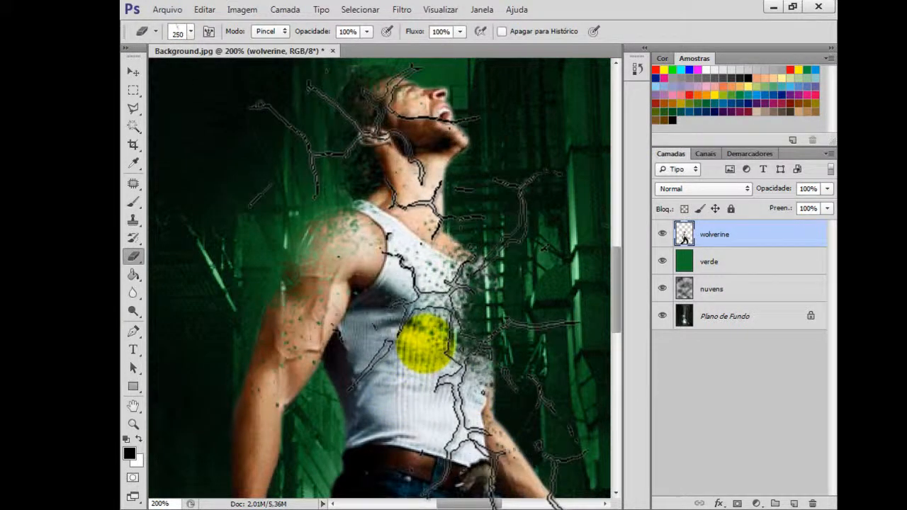
pyautogui.press('[')
pyautogui.press('[')
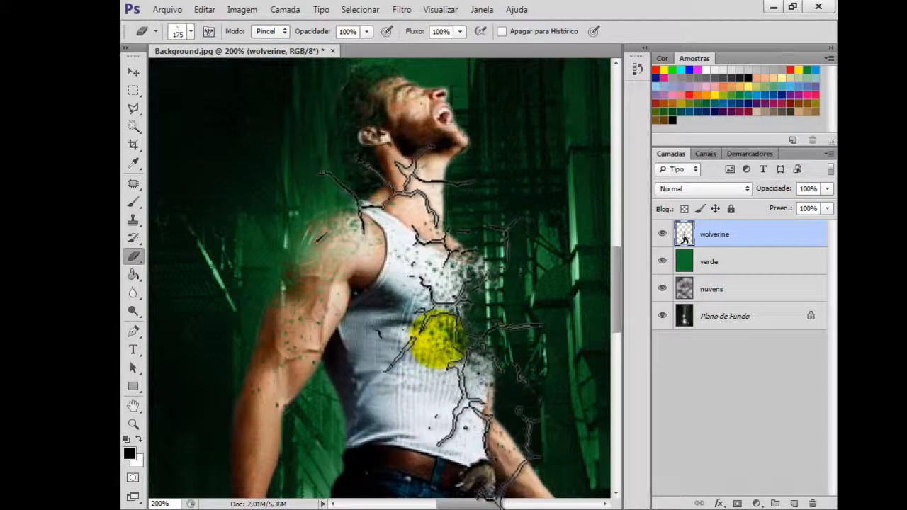
pyautogui.click(444, 344)
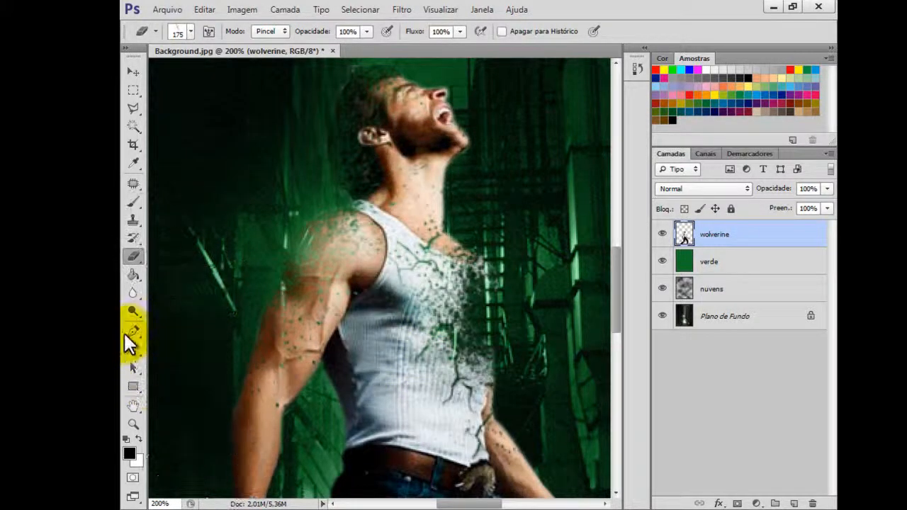
# Create a new layer and place it directly below the "wolverine" layer.
pyautogui.click(133, 72)
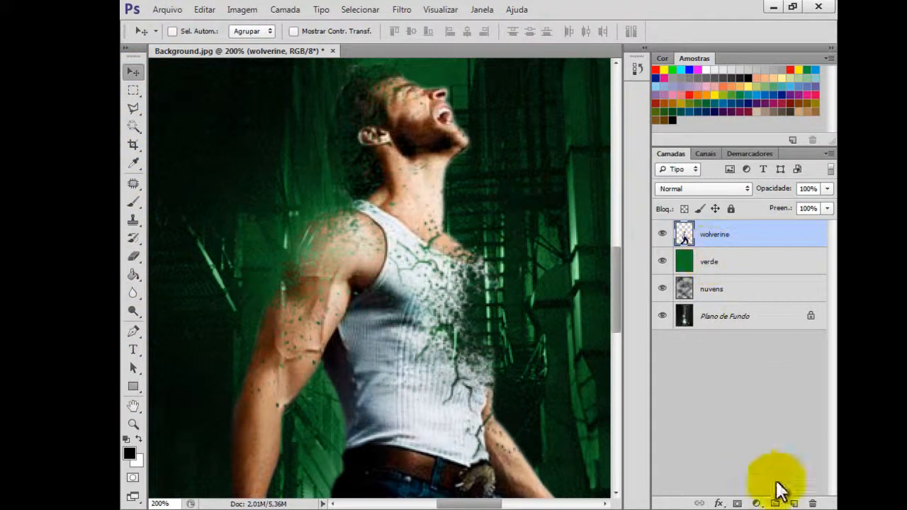
pyautogui.click(794, 503)
pyautogui.moveTo(718, 236); pyautogui.dragTo(724, 266)
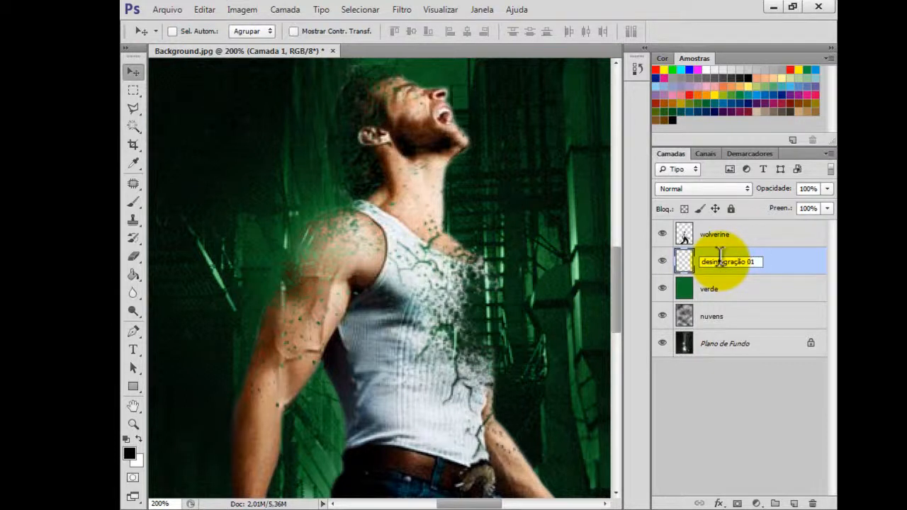
# Name the new layer "respingos 01".
pyautogui.press('BackSpace')
pyautogui.press('BackSpace')
pyautogui.press('BackSpace')
pyautogui.press('BackSpace')
pyautogui.press('BackSpace')
pyautogui.press('BackSpace')
pyautogui.press('BackSpace')
pyautogui.press('BackSpace')
pyautogui.press('BackSpace')
pyautogui.press('BackSpace')
pyautogui.press('BackSpace')
pyautogui.press('BackSpace')
pyautogui.press('BackSpace')
pyautogui.press('BackSpace')
pyautogui.press('BackSpace')
pyautogui.press('BackSpace')
pyautogui.write('respingos 01')
pyautogui.press('Return')
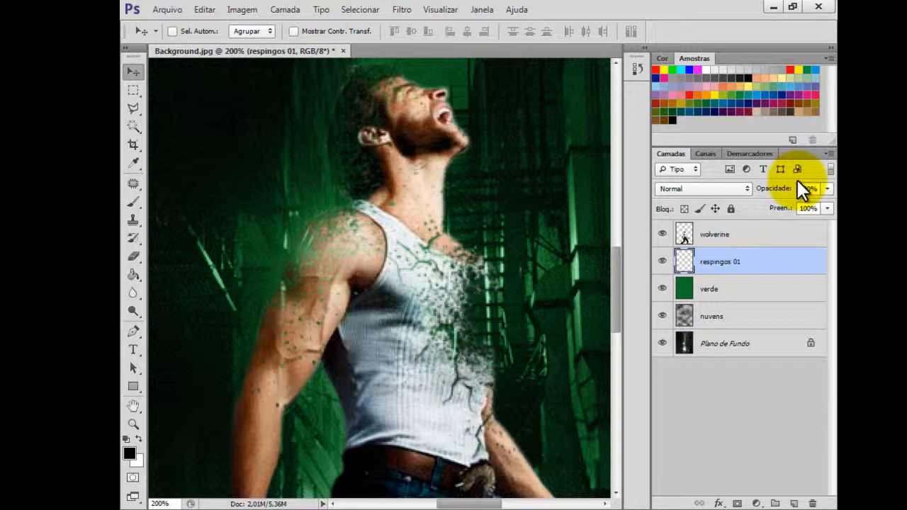
# Sample a light grey from the white shirt with the Eyedropper as the foreground colour.
pyautogui.click(136, 204)
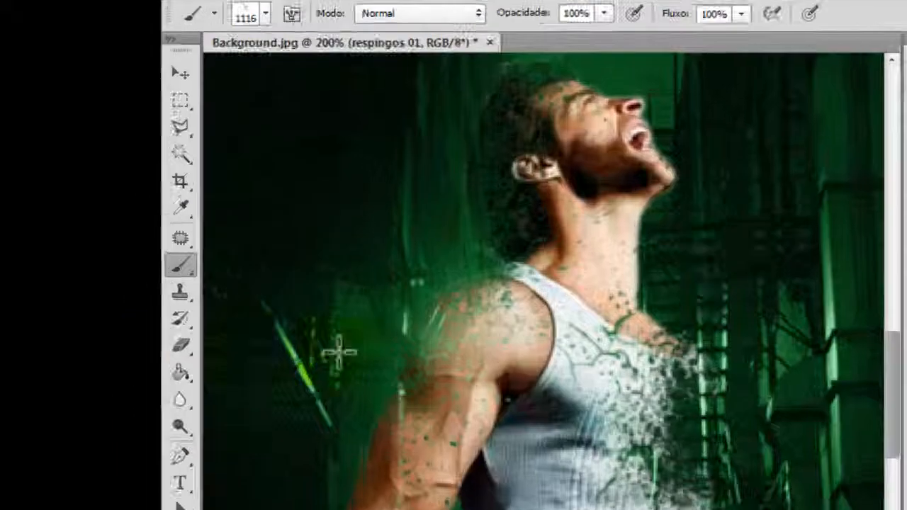
pyautogui.click(415, 257)
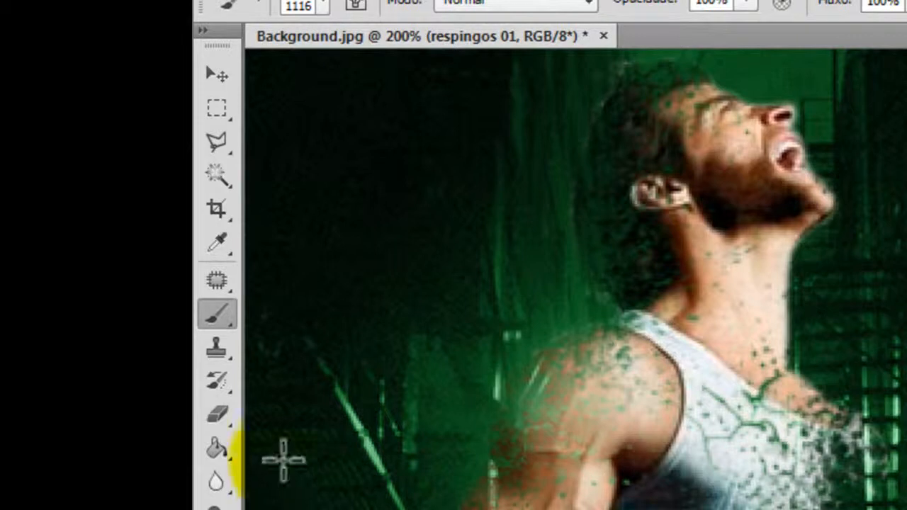
pyautogui.click(223, 248)
pyautogui.click(379, 342)
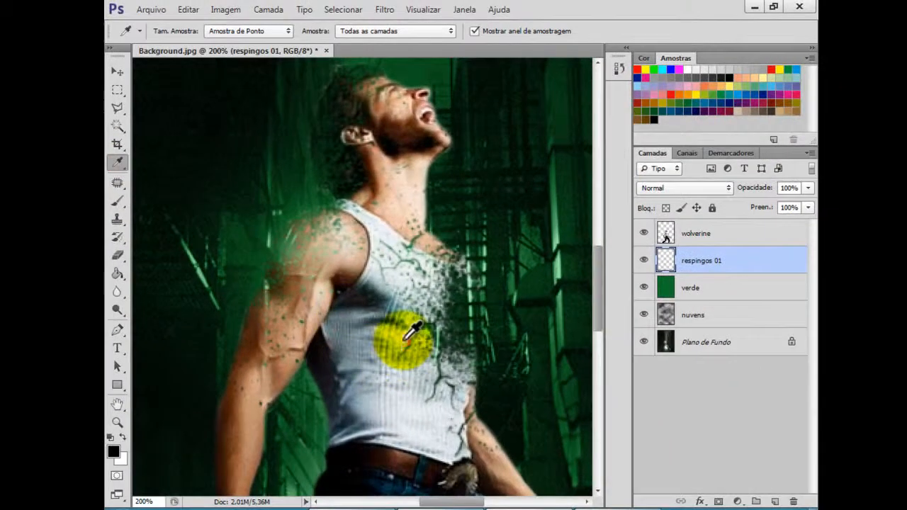
pyautogui.moveTo(401, 345); pyautogui.dragTo(135, 464)
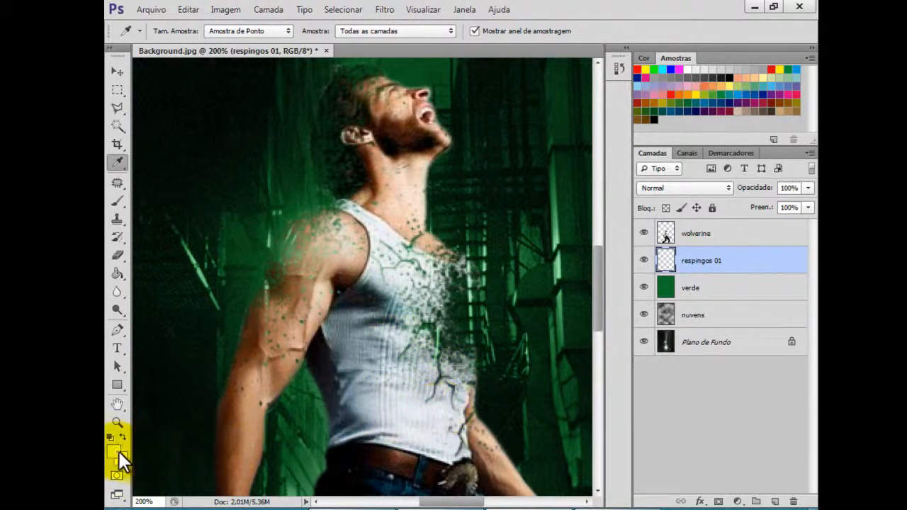
# Give the Brush the last 1000 px splatter tip before the crack tips and reduce its size to 250 px.
pyautogui.click(118, 202)
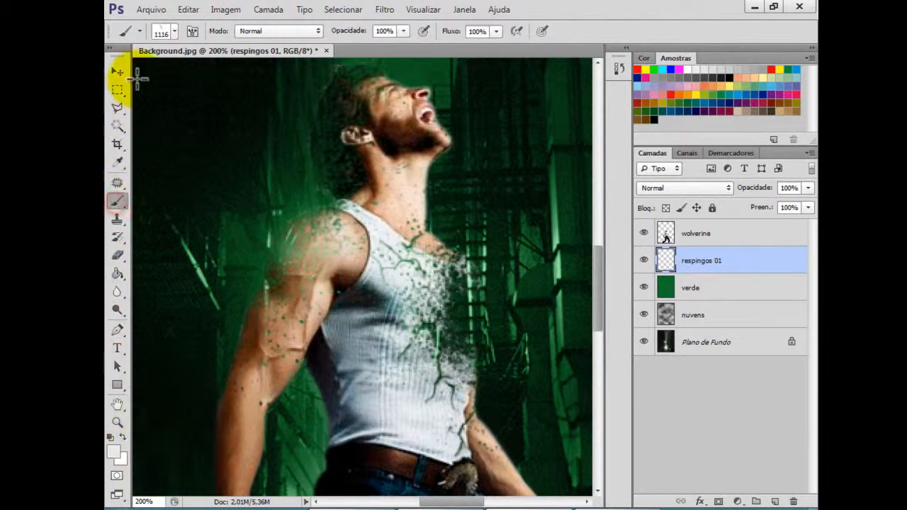
pyautogui.click(176, 33)
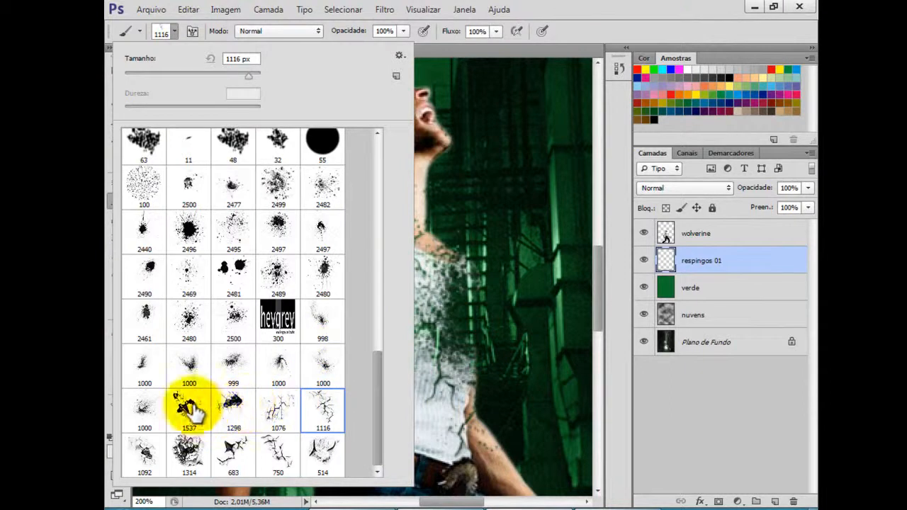
pyautogui.click(146, 406)
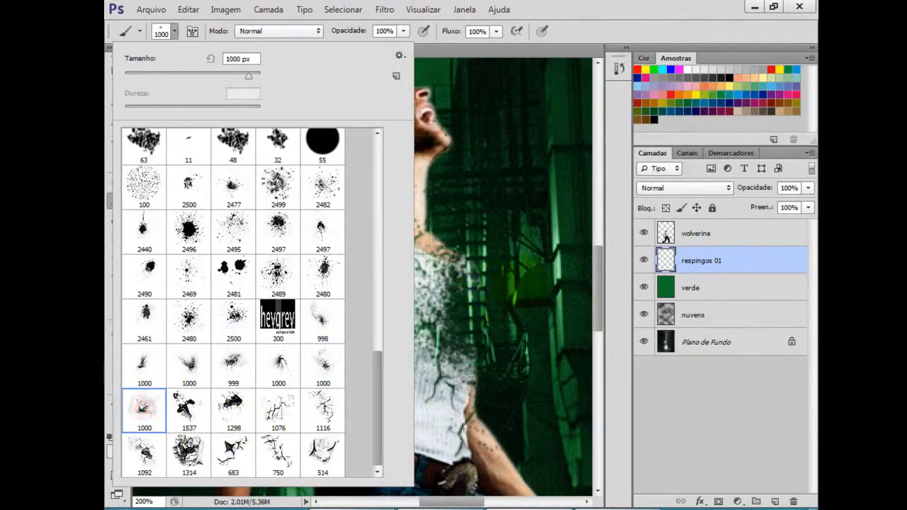
pyautogui.press('Return')
pyautogui.press('[')
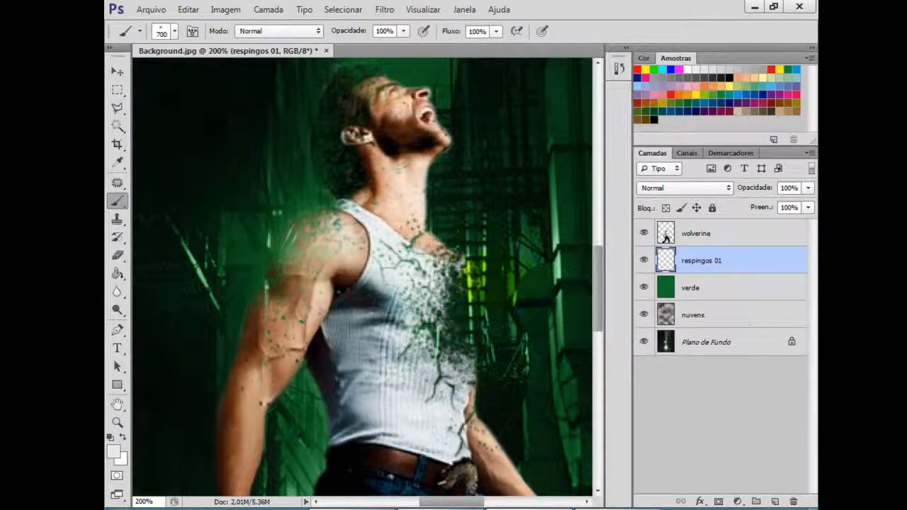
pyautogui.press('[')
pyautogui.press('[')
pyautogui.press('[')
pyautogui.press('[')
pyautogui.press('[')
# Stamp light grey splatters in front of Wolverine's chest on the "respingos 01" layer, undoing one trial stamp.
pyautogui.moveTo(461, 270)
pyautogui.mouseDown()
pyautogui.moveTo(405, 354)
pyautogui.moveTo(243, 416)
pyautogui.moveTo(355, 395)
pyautogui.moveTo(429, 290)
pyautogui.mouseUp()
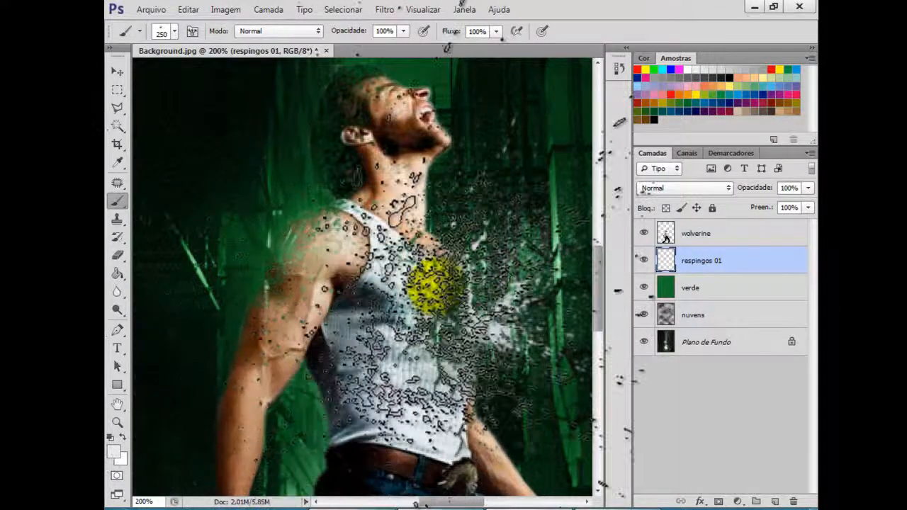
pyautogui.hotkey('ctrl', 'z')
pyautogui.click(239, 452)
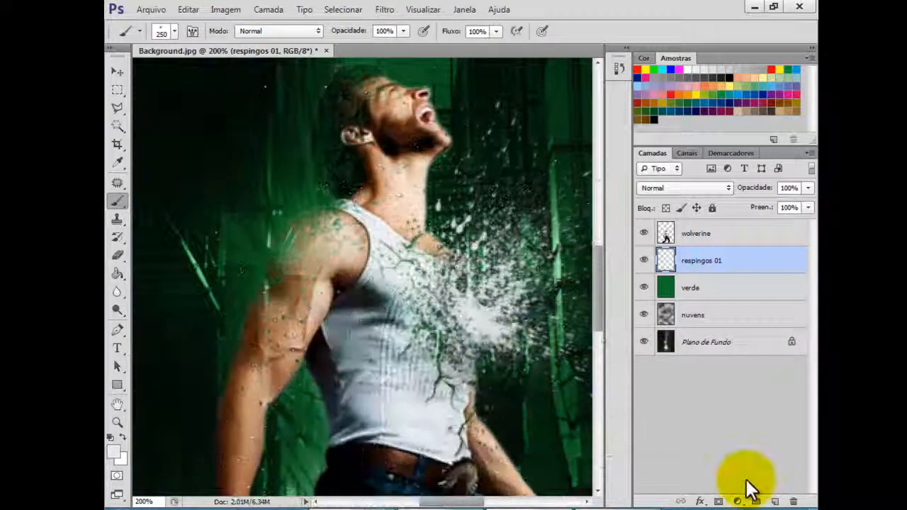
# Add a layer named "respingos 02" above "respingos 01" and sample a light skin tone from the upper chest as the foreground colour.
pyautogui.click(774, 501)
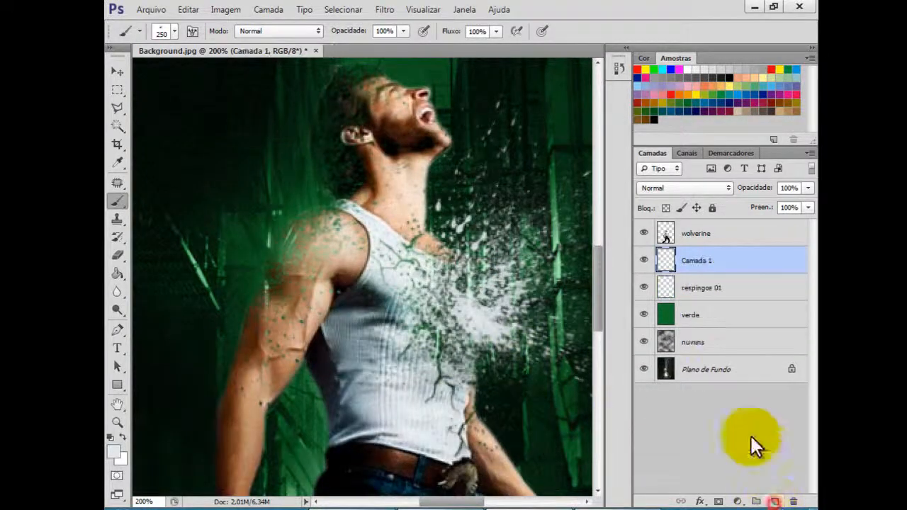
pyautogui.doubleClick(706, 260)
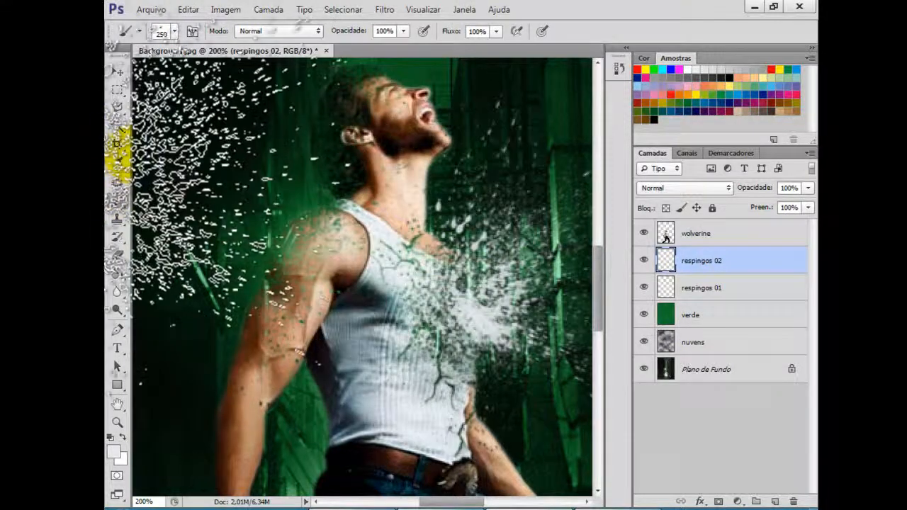
pyautogui.click(117, 162)
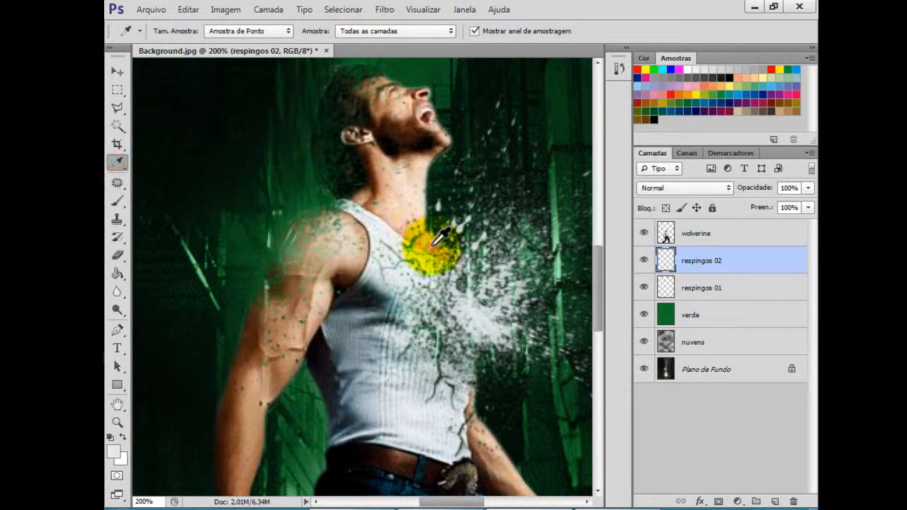
pyautogui.moveTo(434, 241); pyautogui.dragTo(354, 259)
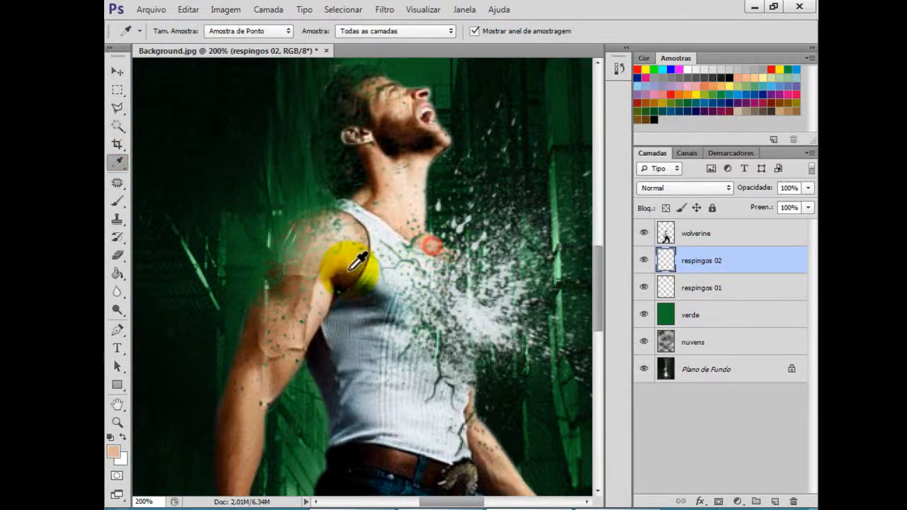
# Move the "respingos 02" layer below "respingos 01" and stamp skin-coloured splatters in front of the chest with the Brush.
pyautogui.click(118, 203)
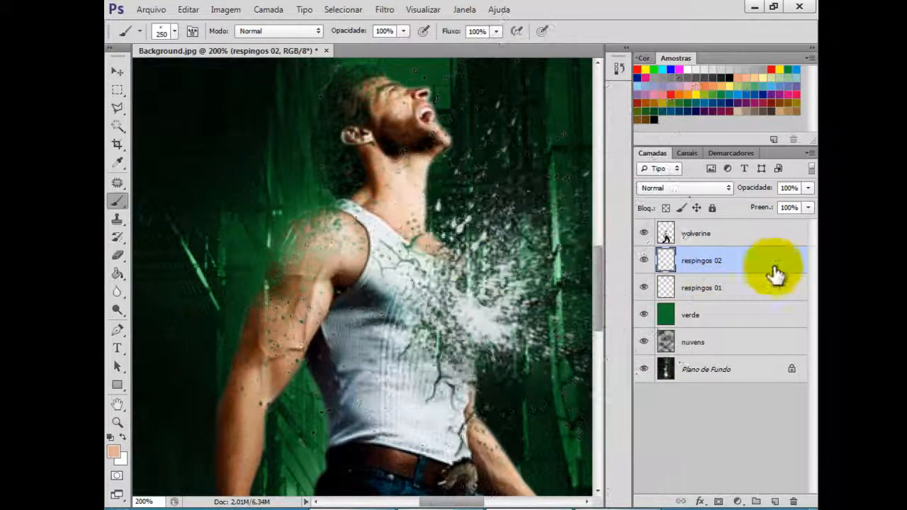
pyautogui.moveTo(719, 257); pyautogui.dragTo(713, 301)
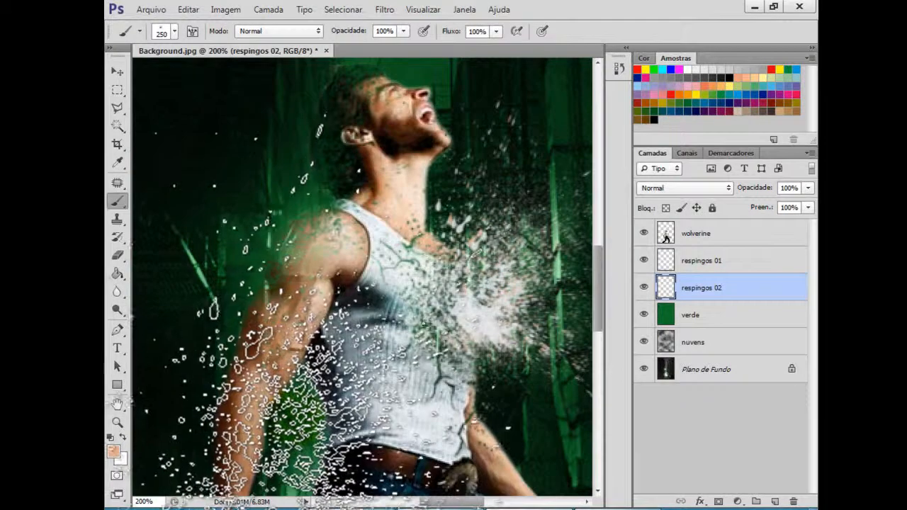
pyautogui.moveTo(416, 375)
pyautogui.mouseDown()
pyautogui.moveTo(369, 389)
pyautogui.moveTo(470, 274)
pyautogui.moveTo(457, 320)
pyautogui.moveTo(376, 321)
pyautogui.moveTo(294, 272)
pyautogui.moveTo(323, 241)
pyautogui.moveTo(324, 222)
pyautogui.moveTo(305, 248)
pyautogui.mouseUp()
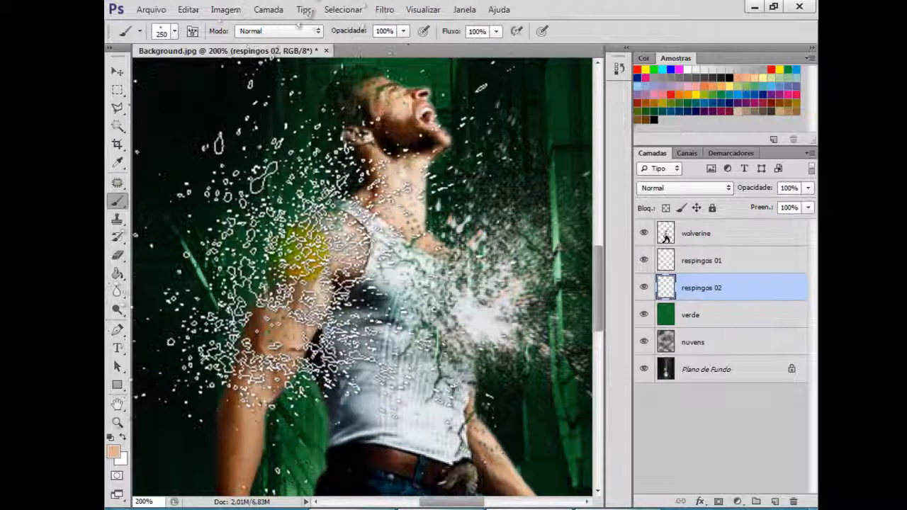
# Add a layer named "ombro" above "respingos 02".
pyautogui.click(775, 501)
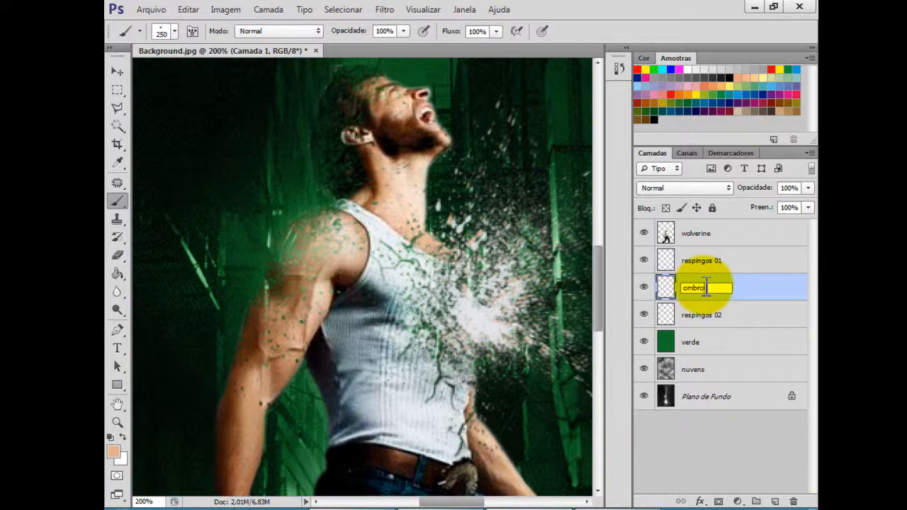
pyautogui.moveTo(206, 263)
pyautogui.mouseDown()
pyautogui.moveTo(292, 247)
pyautogui.moveTo(298, 192)
pyautogui.moveTo(424, 48)
pyautogui.mouseUp()
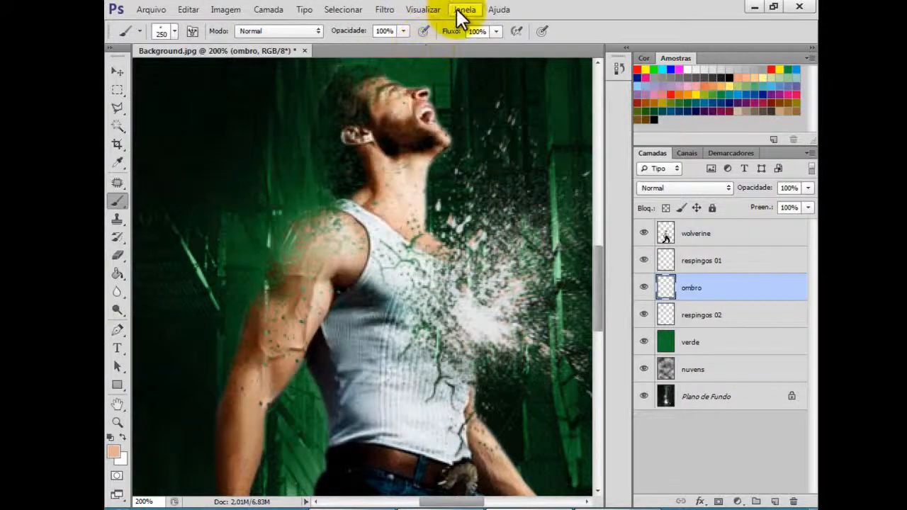
# Rotate the splatter brush tip to an angle of 78° in the brush tip shape settings.
pyautogui.click(463, 11)
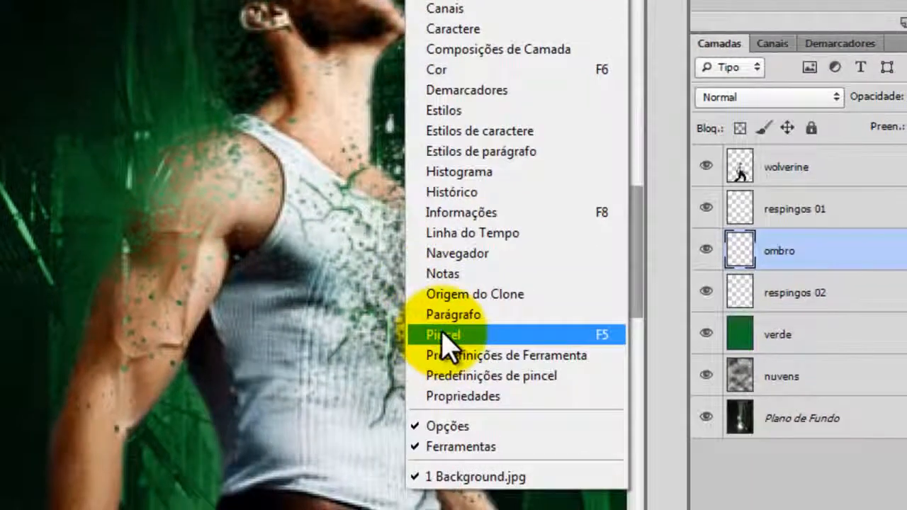
pyautogui.click(443, 334)
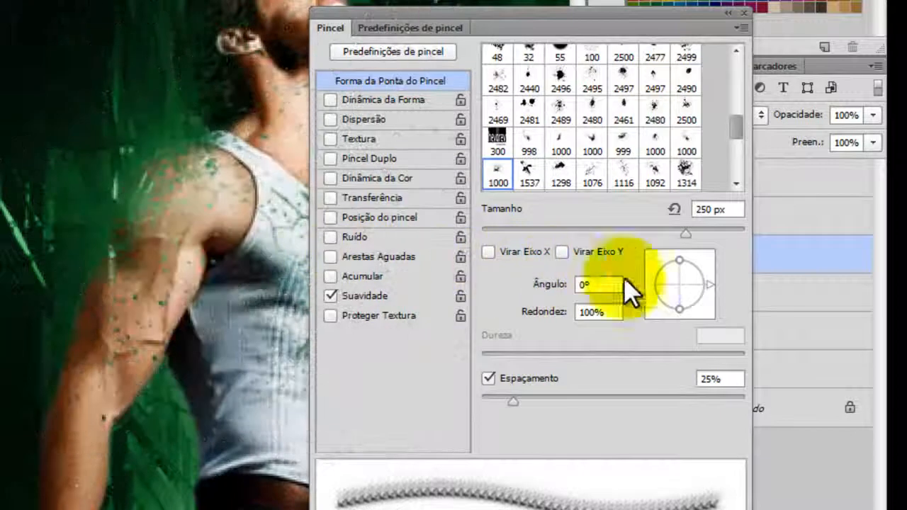
pyautogui.moveTo(706, 285); pyautogui.dragTo(691, 276)
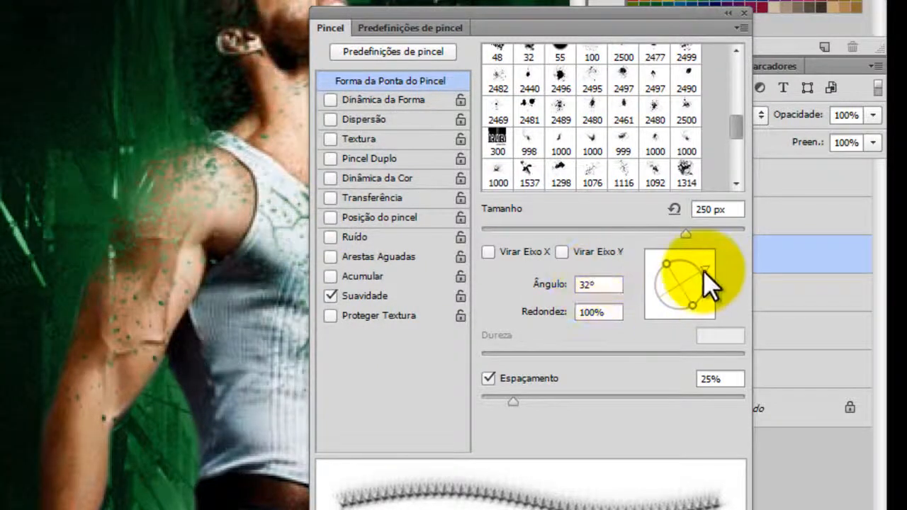
pyautogui.moveTo(703, 270); pyautogui.dragTo(686, 267)
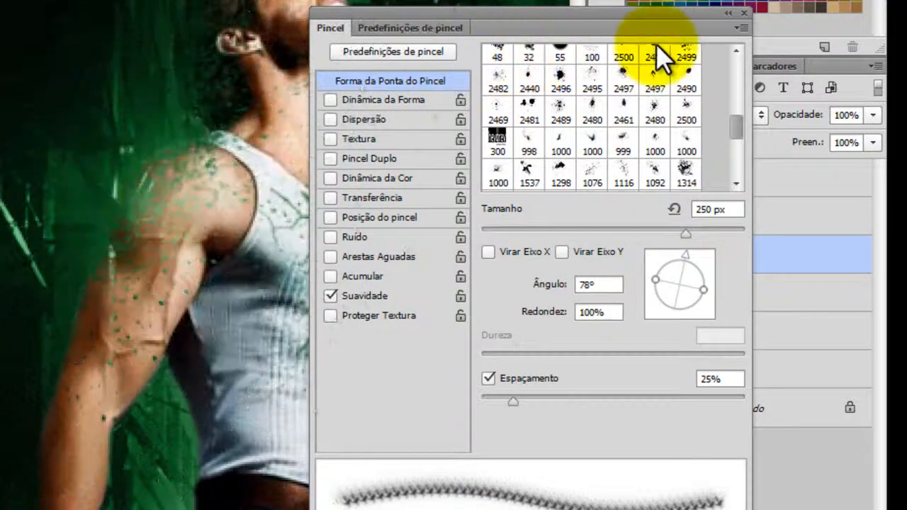
pyautogui.click(743, 13)
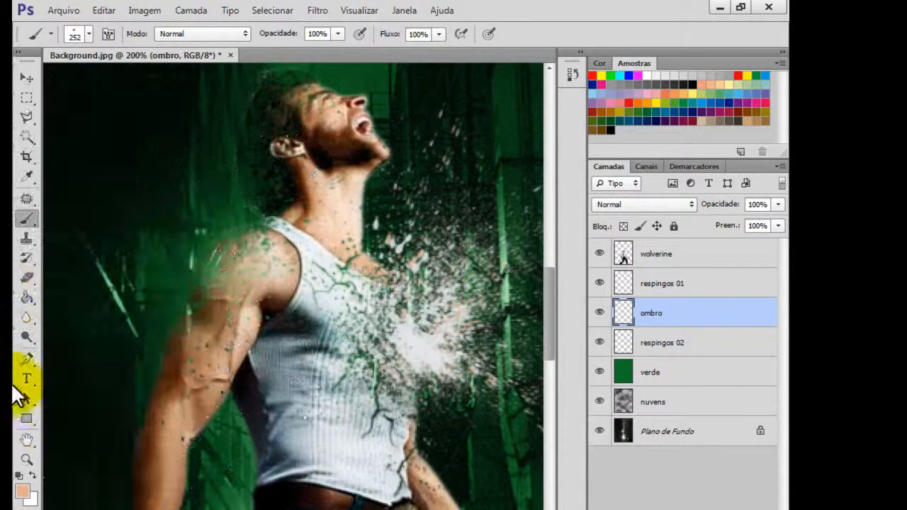
# Sample a brown from the shaded upper arm and stamp brown splatters behind the shoulder on the "ombro" layer.
pyautogui.click(26, 175)
pyautogui.click(225, 293)
pyautogui.click(27, 225)
pyautogui.click(172, 283)
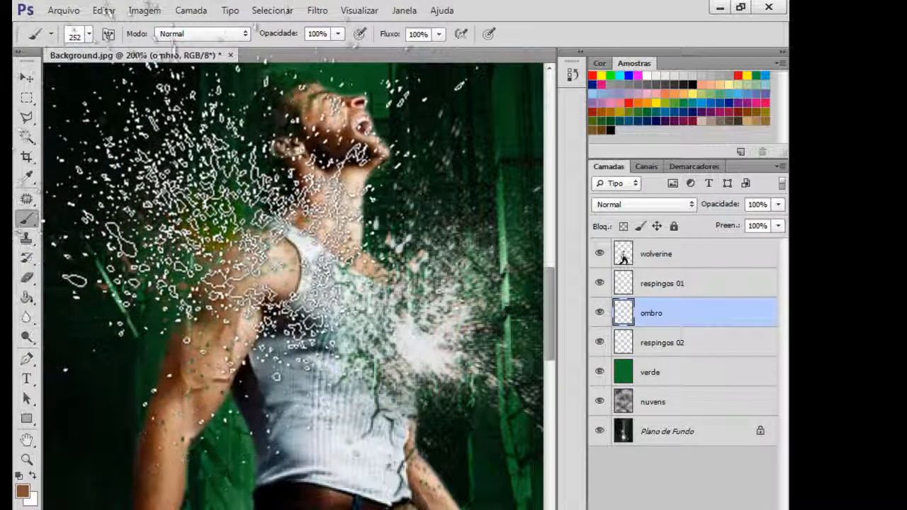
pyautogui.hotkey('ctrl', 'd')
pyautogui.click(16, 360)
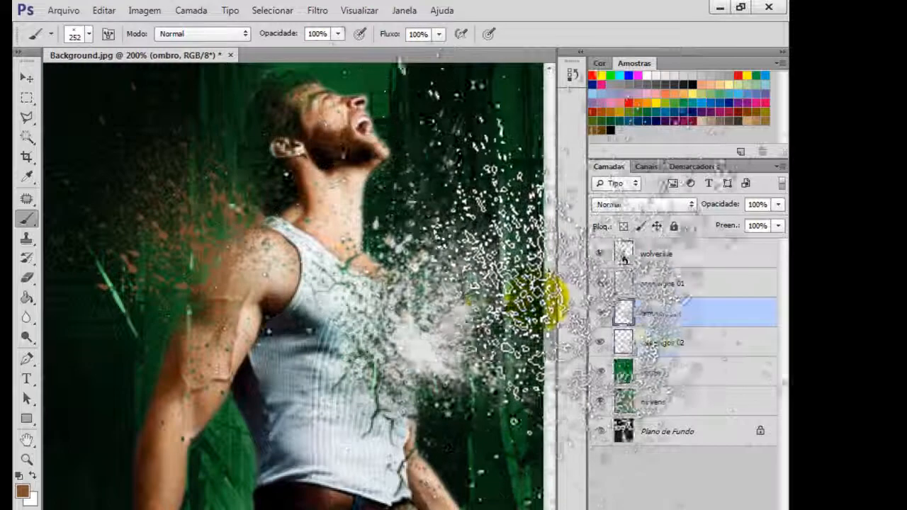
# Add a layer named "cabelo" above "ombro" and sample a near-black from the hair as the foreground colour.
pyautogui.scroll(5, 547, 290)
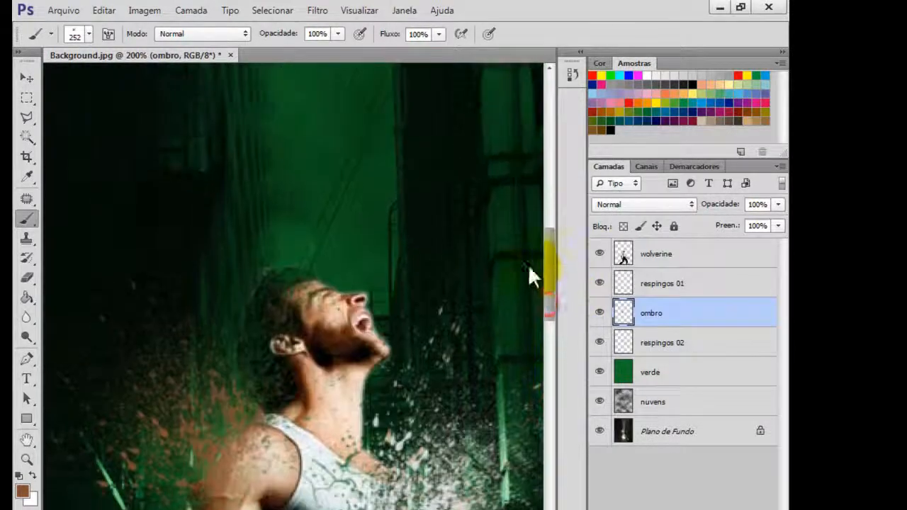
pyautogui.click(742, 509)
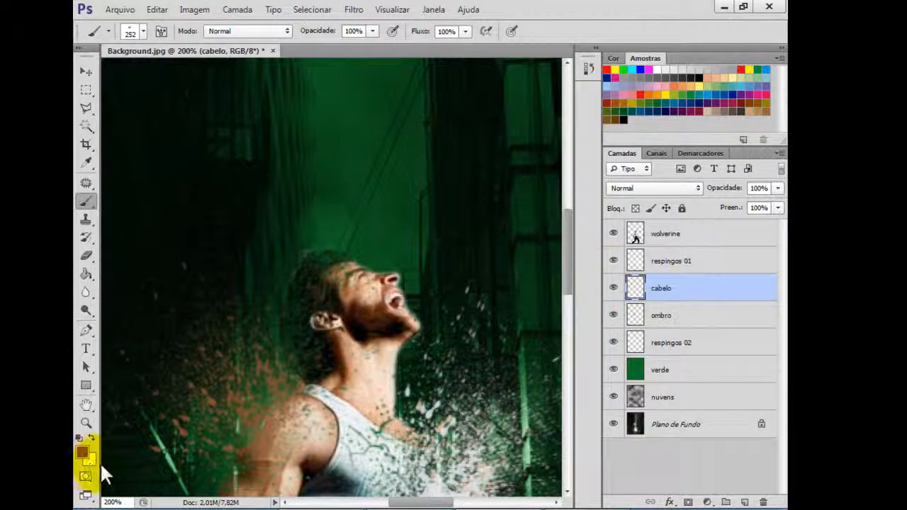
pyautogui.click(88, 163)
pyautogui.click(306, 280)
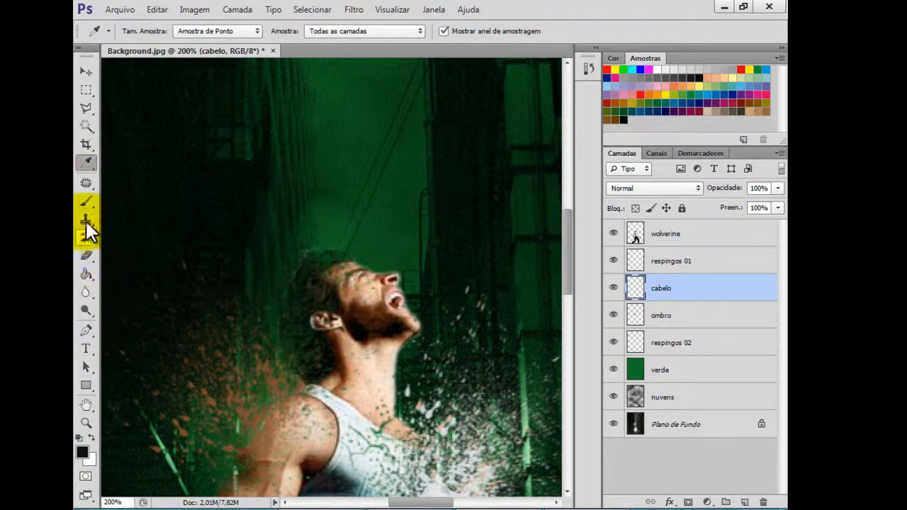
# Stamp near-black splatters around the hair on the "cabelo" layer with the Brush.
pyautogui.click(86, 201)
pyautogui.click(294, 252)
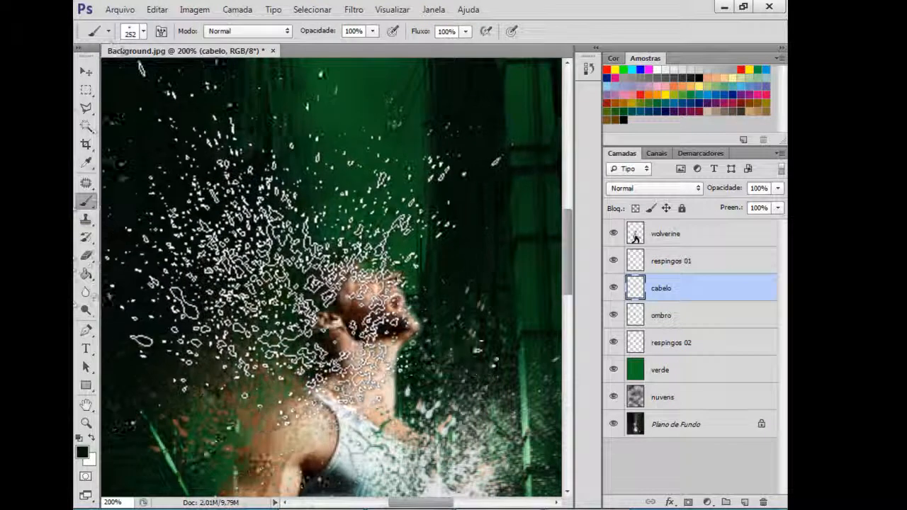
pyautogui.click(83, 71)
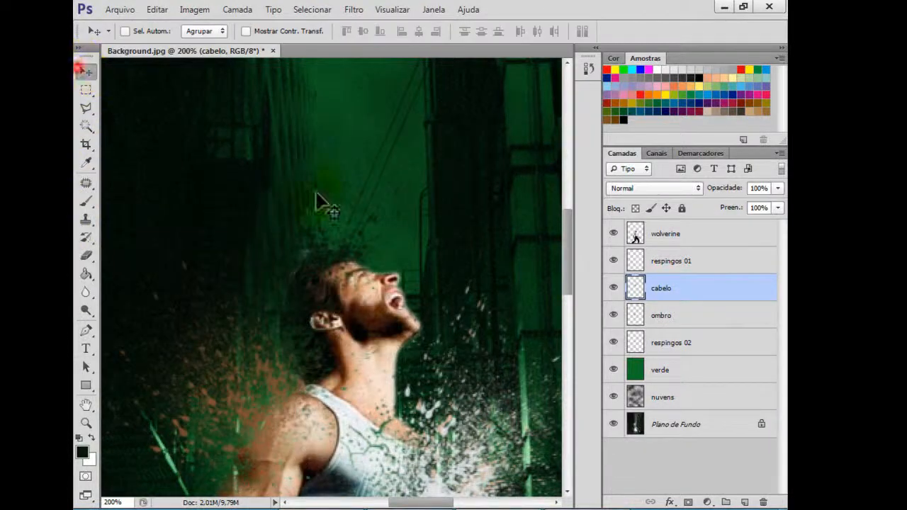
pyautogui.moveTo(568, 276); pyautogui.dragTo(573, 320)
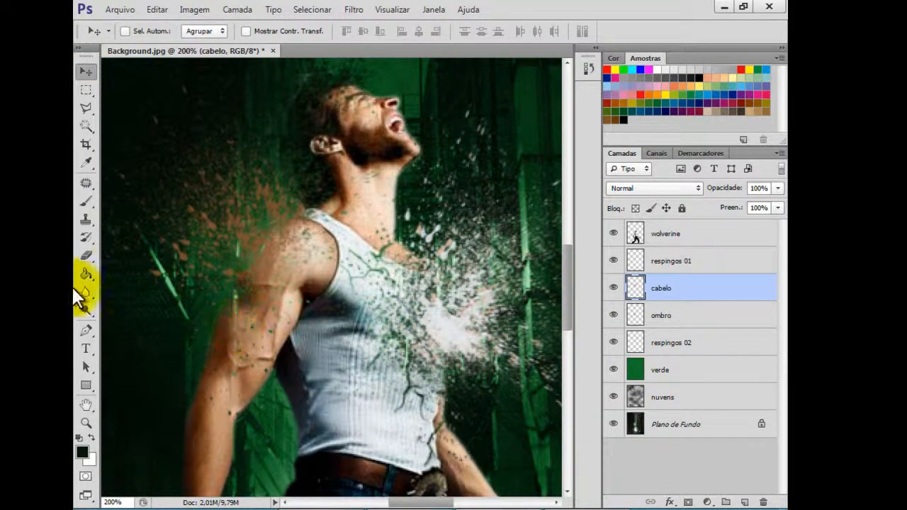
# Select the "ombro" layer and sample a tan skin tone from the upper arm as the foreground colour.
pyautogui.click(86, 203)
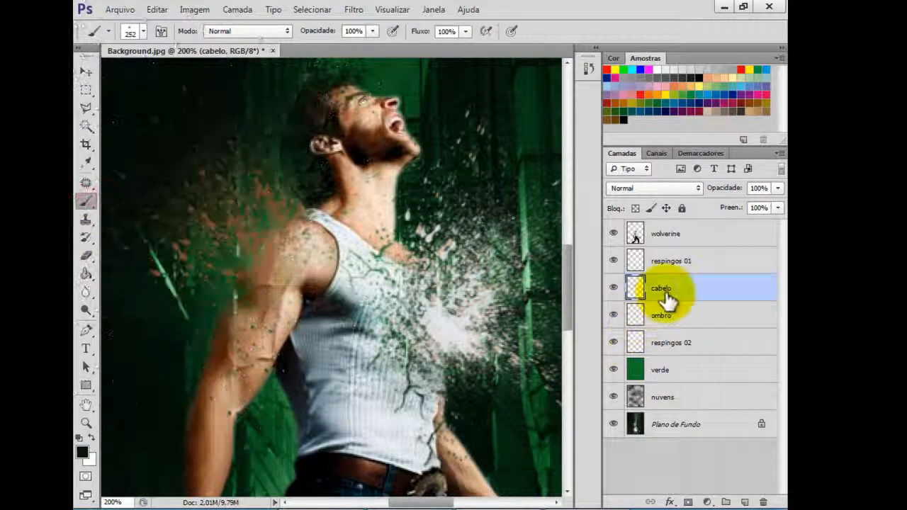
pyautogui.click(665, 317)
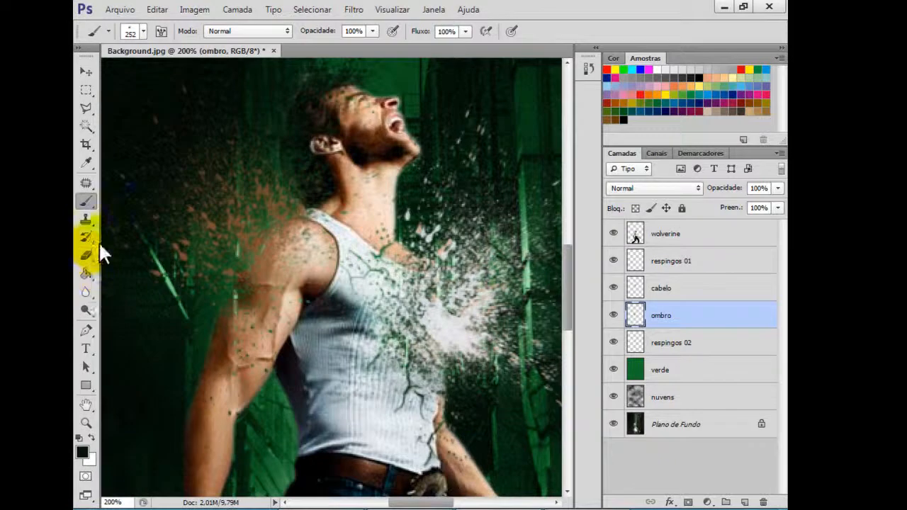
pyautogui.click(85, 162)
pyautogui.click(287, 271)
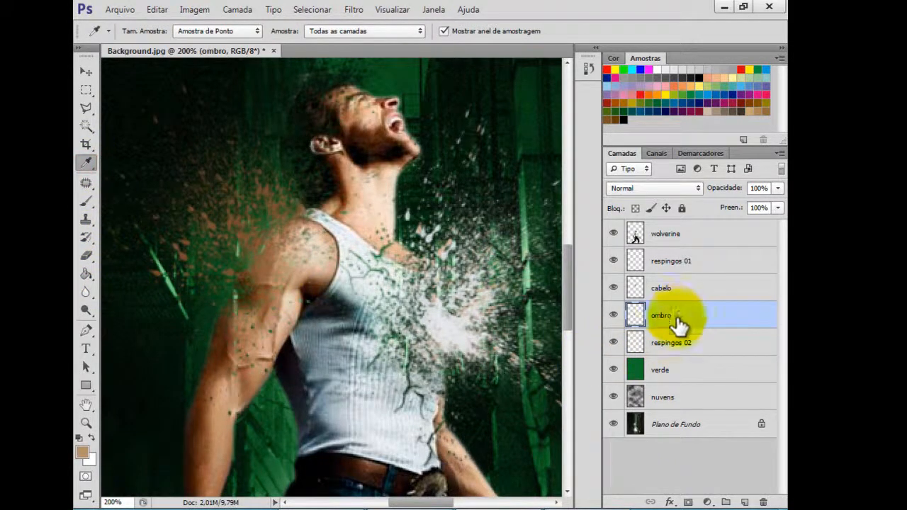
# Add a layer named "ombro 02" above "ombro" and stamp tan splatters behind the shoulder and arm.
pyautogui.click(745, 502)
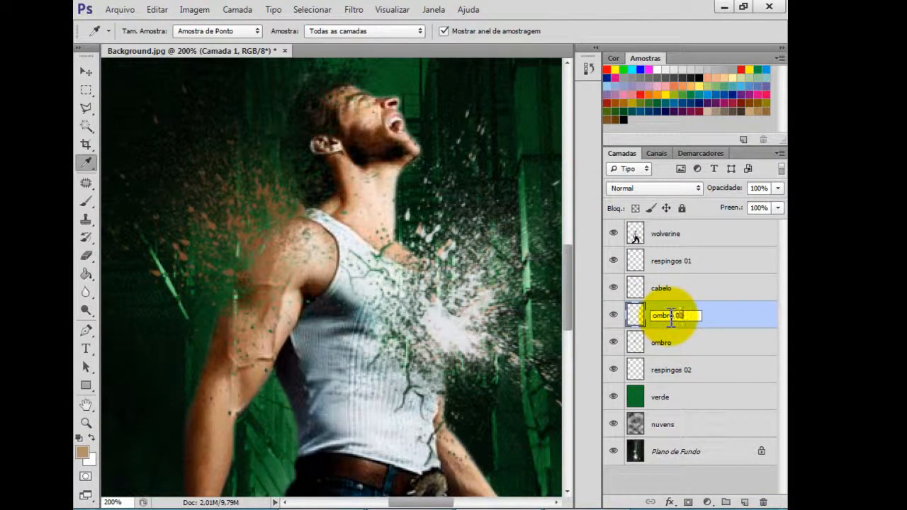
pyautogui.click(280, 294)
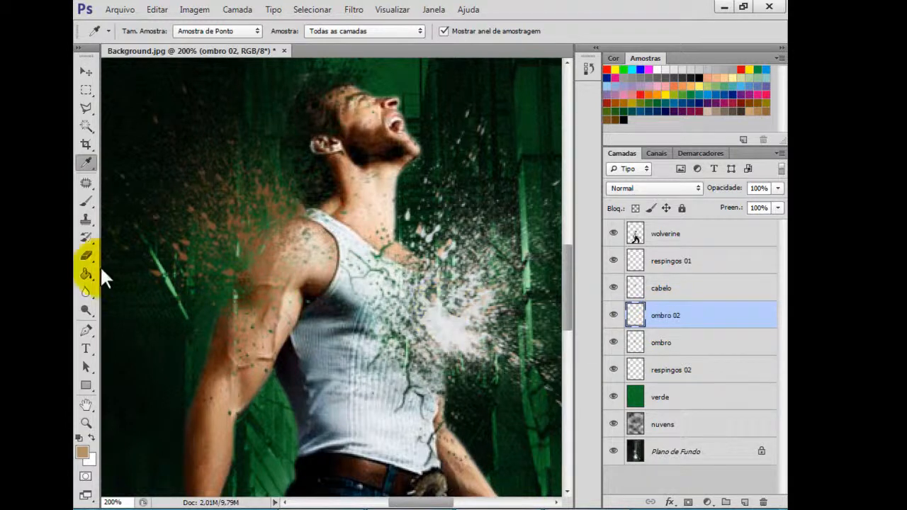
pyautogui.click(83, 207)
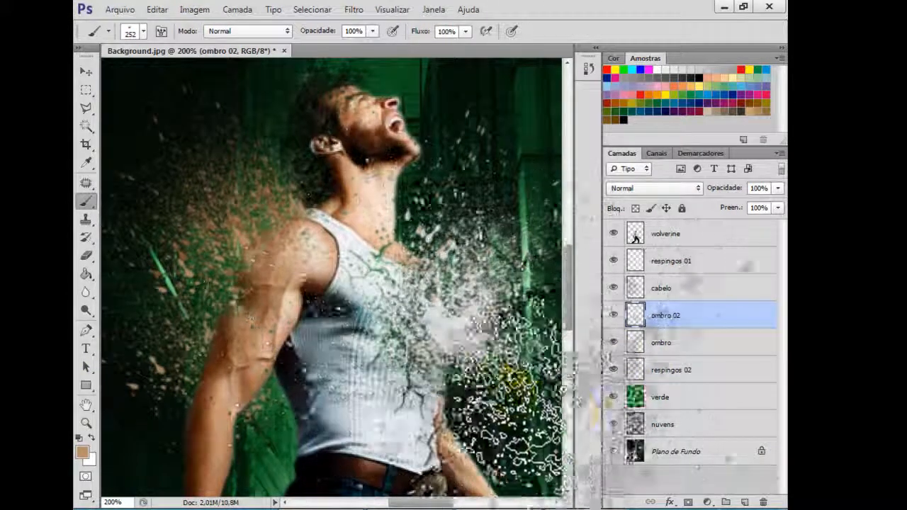
# Add a layer named "sangue" above "ombro 02" and set the foreground colour to red.
pyautogui.click(745, 501)
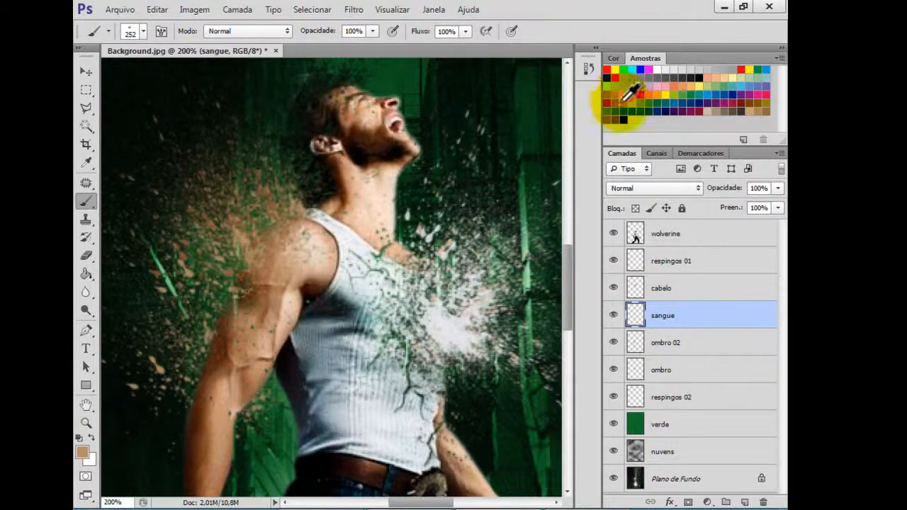
pyautogui.click(82, 449)
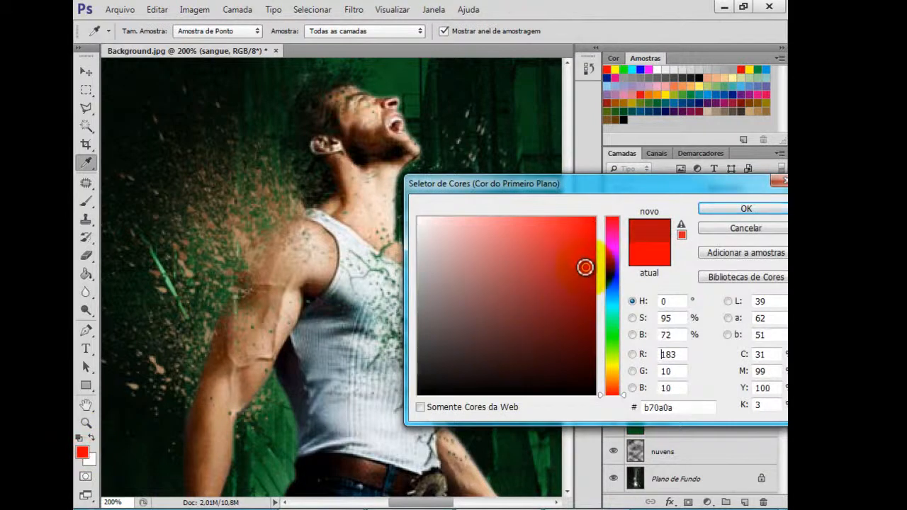
pyautogui.click(724, 208)
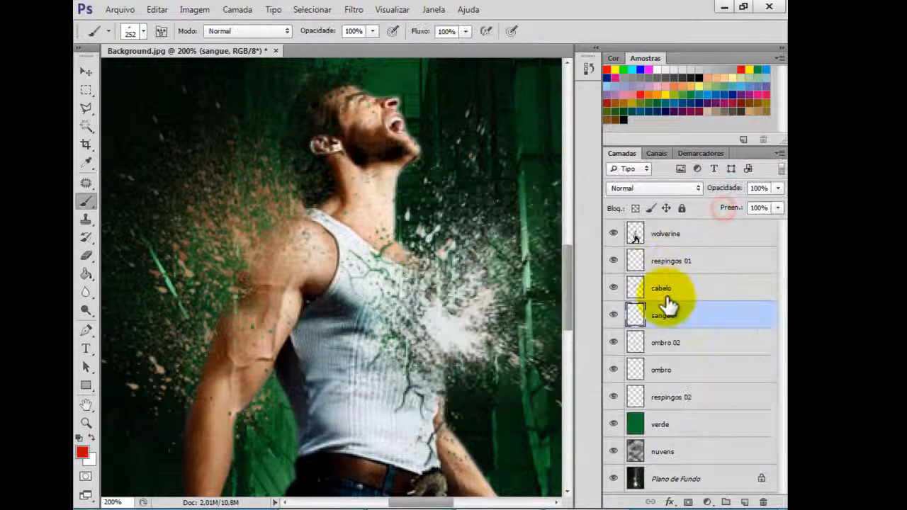
# Move the "ombro 02" layer below "respingos 02" and stamp red splatters behind the shoulder.
pyautogui.moveTo(664, 319); pyautogui.dragTo(655, 408)
pyautogui.hotkey('ctrl', 'alt', '2')
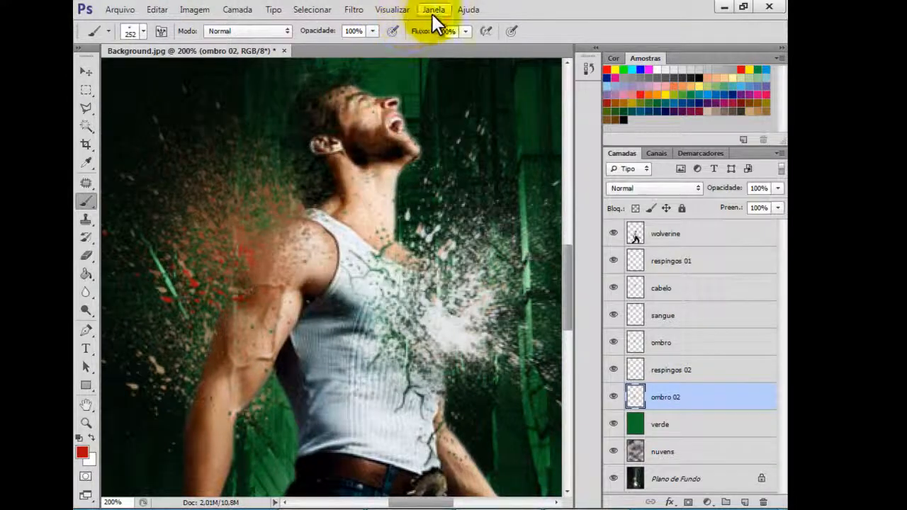
# Rotate the splatter brush tip to an angle of -57° in the brush tip shape settings.
pyautogui.click(433, 13)
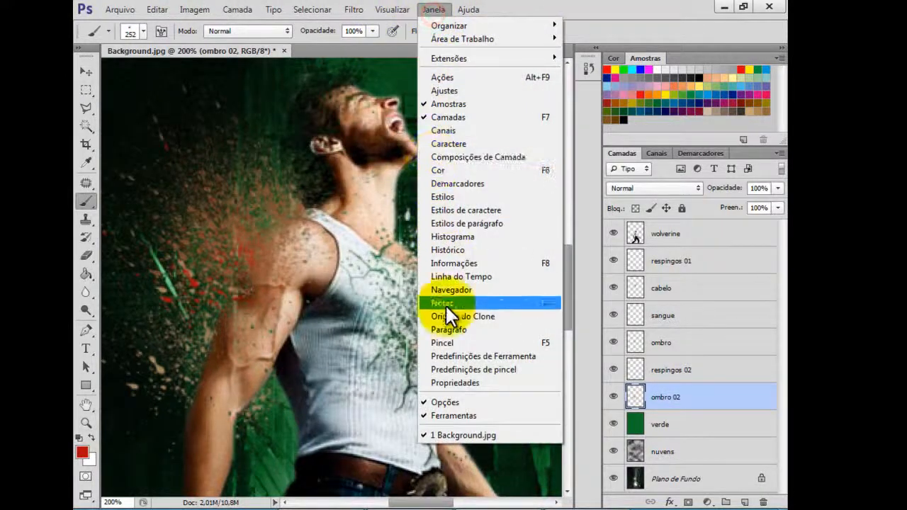
pyautogui.click(444, 344)
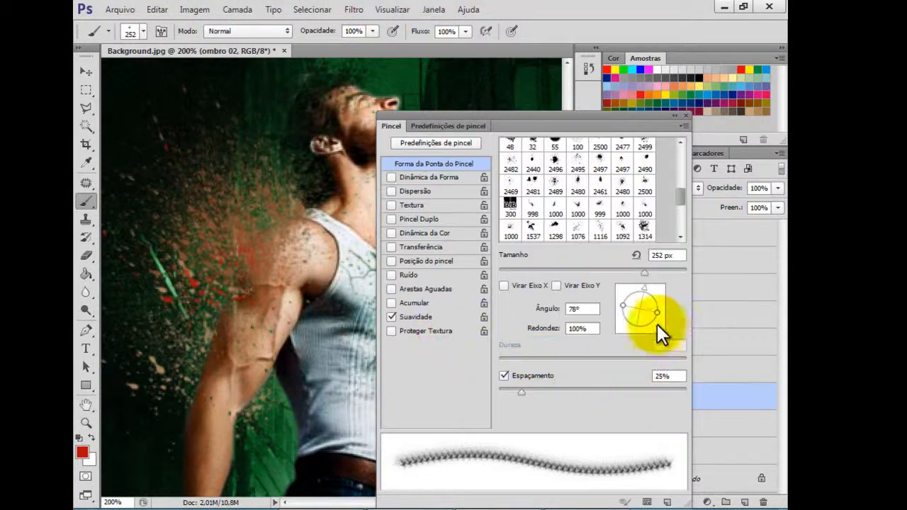
pyautogui.moveTo(648, 288); pyautogui.dragTo(648, 320)
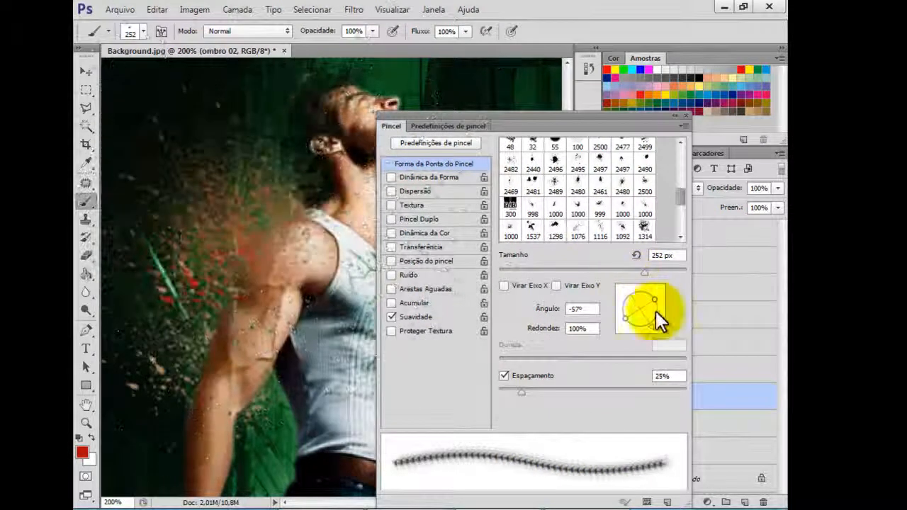
# Rotate the splatter brush tip to an angle of -120° and stamp more red splatters behind the shoulder on the "ombro 02" layer.
pyautogui.moveTo(652, 329); pyautogui.dragTo(629, 331)
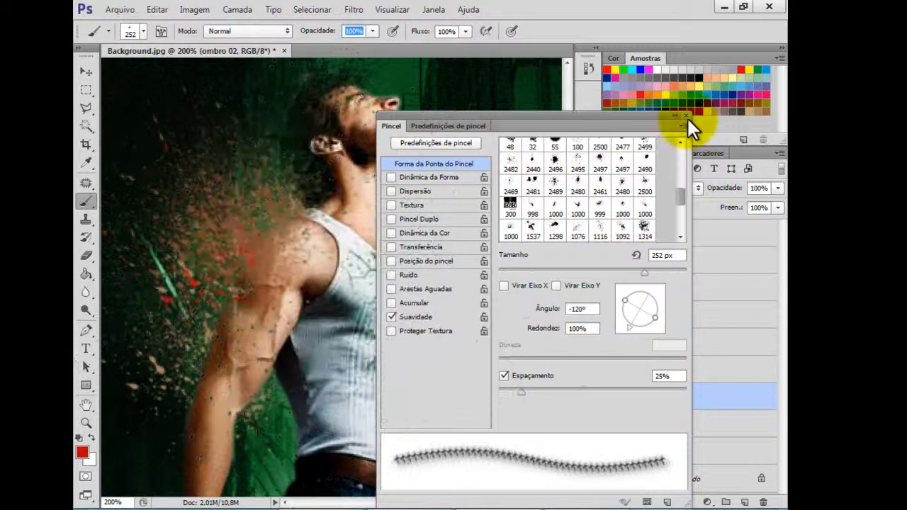
pyautogui.click(686, 116)
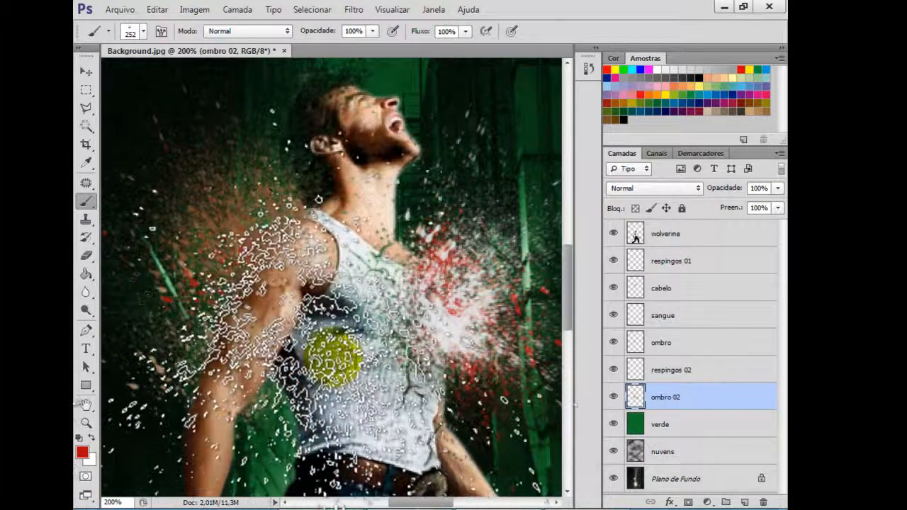
pyautogui.click(613, 399)
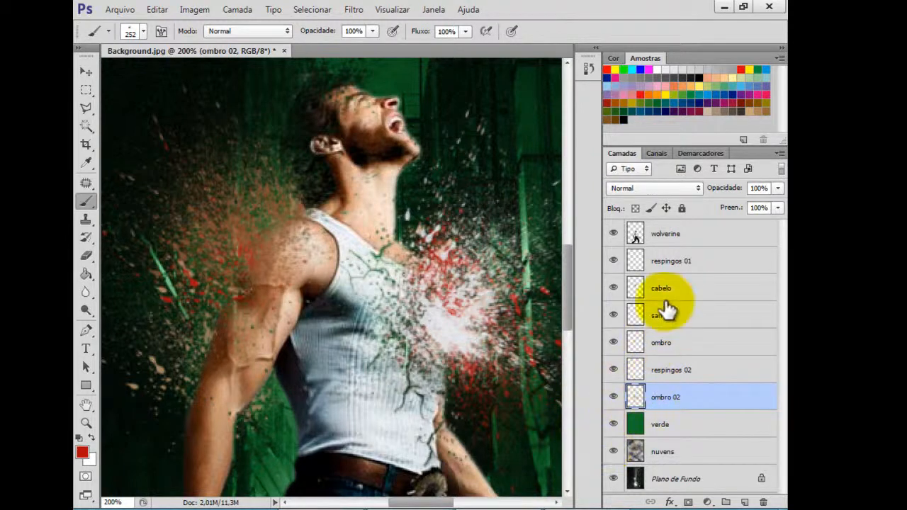
# Thin the white splatters beside the chest on the "respingos 01" layer using the eraser with a 1000 px splatter tip reduced to 250 px.
pyautogui.click(672, 261)
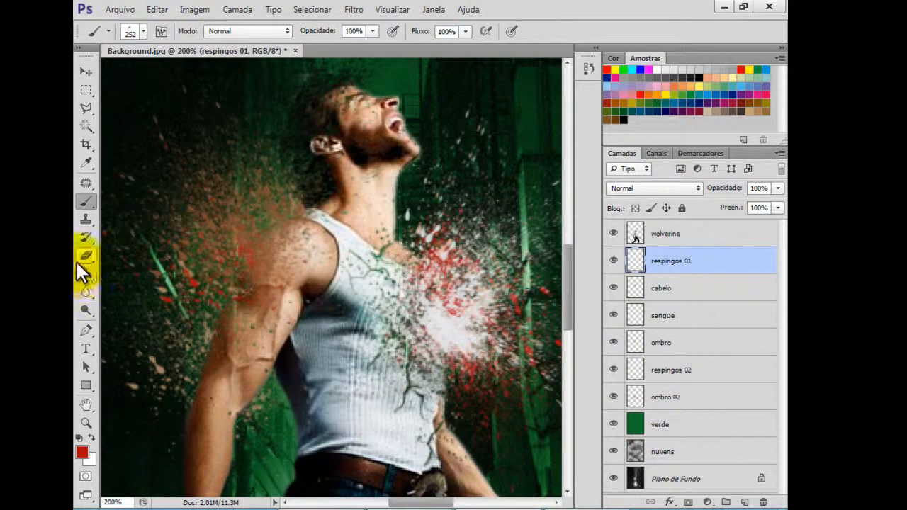
pyautogui.click(86, 254)
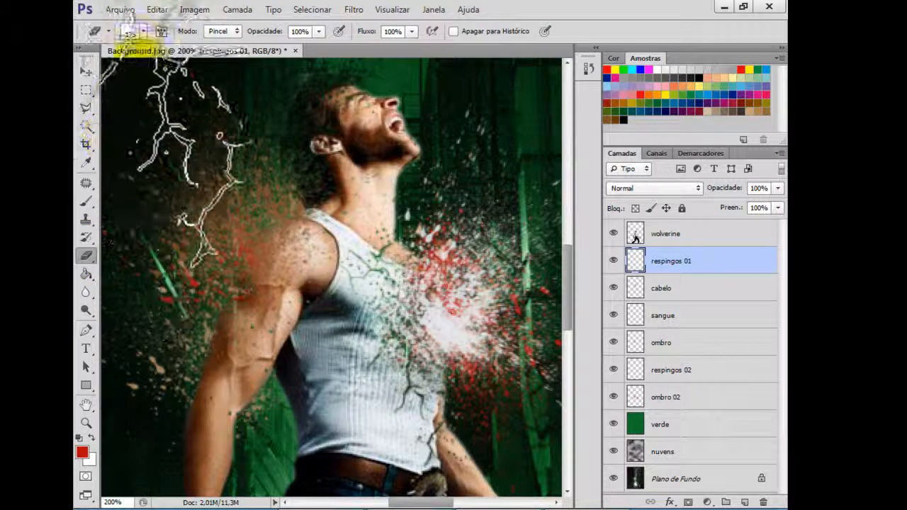
pyautogui.click(142, 31)
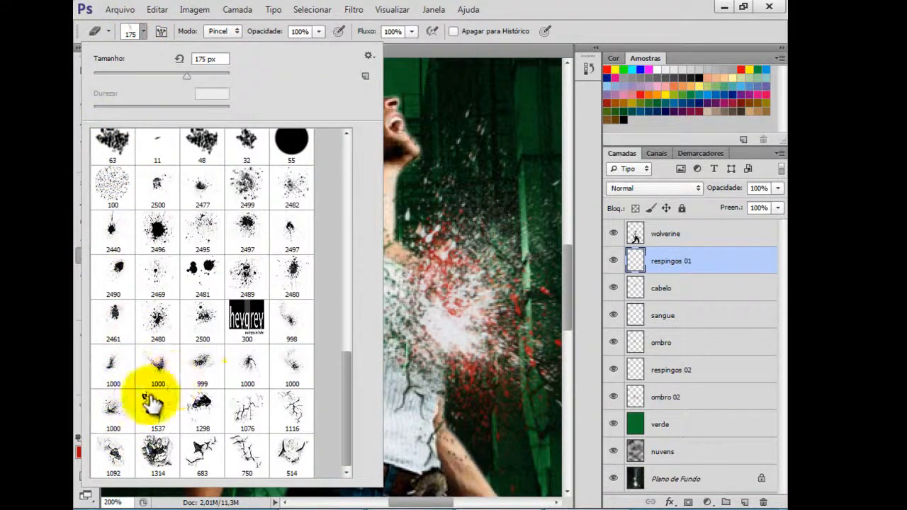
pyautogui.click(292, 369)
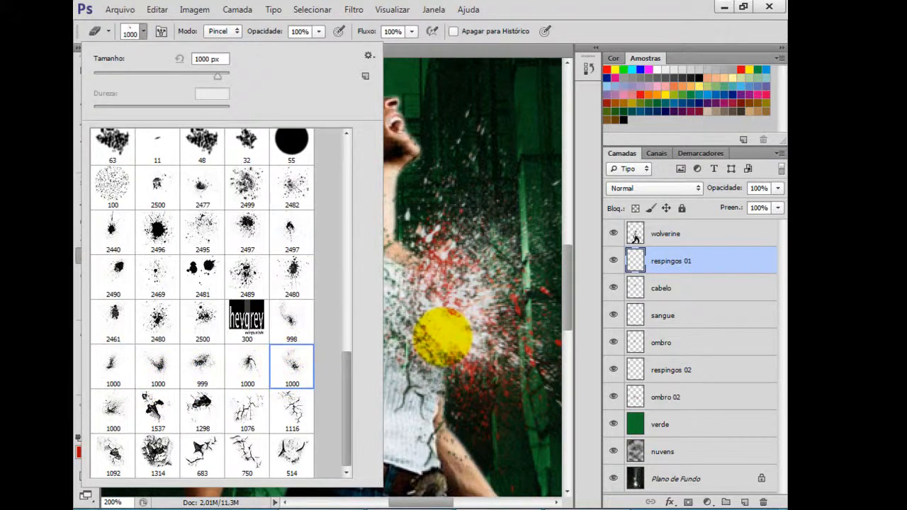
pyautogui.press('Return')
pyautogui.press('[')
pyautogui.press('[')
pyautogui.press('[')
pyautogui.press('[')
pyautogui.press('[')
pyautogui.press('[')
pyautogui.press('[')
pyautogui.press('[')
pyautogui.press('[')
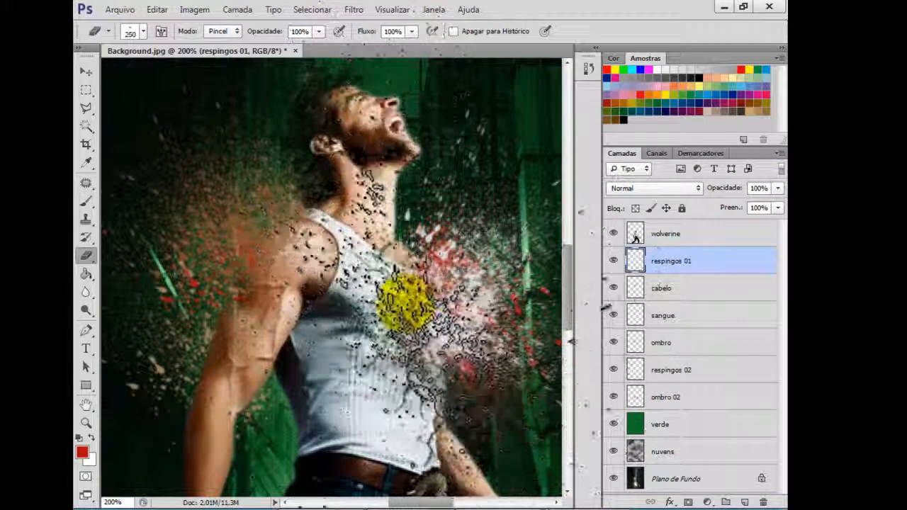
pyautogui.moveTo(429, 329)
pyautogui.mouseDown()
pyautogui.moveTo(392, 366)
pyautogui.moveTo(402, 365)
pyautogui.moveTo(432, 335)
pyautogui.moveTo(362, 358)
pyautogui.moveTo(343, 379)
pyautogui.moveTo(224, 398)
pyautogui.moveTo(184, 298)
pyautogui.mouseUp()
# Enlarge all layers from "wolverine" down to "ombro 02" together to about 103.5% with Free Transform.
pyautogui.hotkey('ctrl', '-')
pyautogui.hotkey('ctrl', '-')
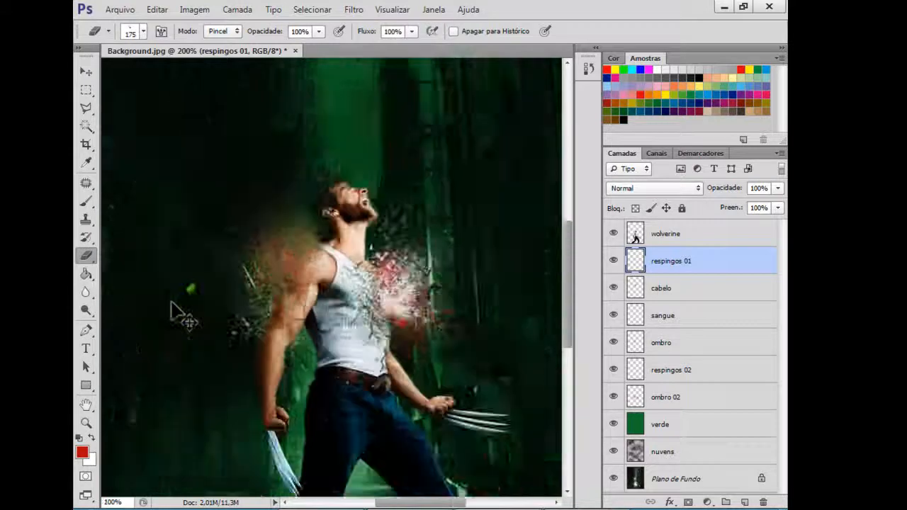
pyautogui.hotkey('ctrl', '-')
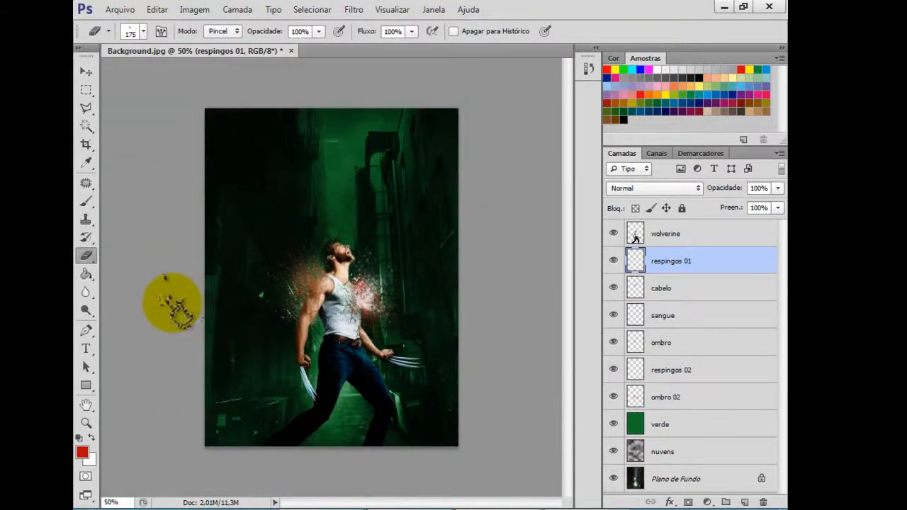
pyautogui.click(661, 234)
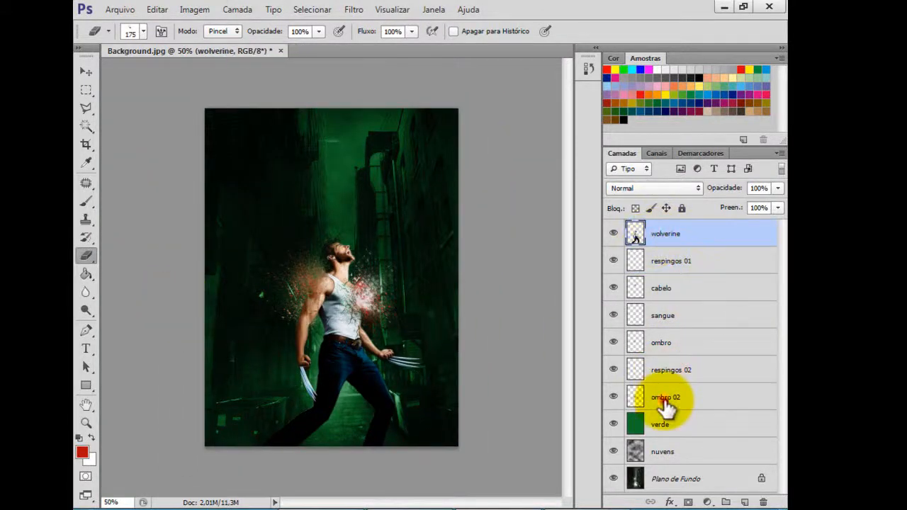
pyautogui.keyDown('shift'); pyautogui.click(665, 403); pyautogui.keyUp('shift')
pyautogui.click(86, 72)
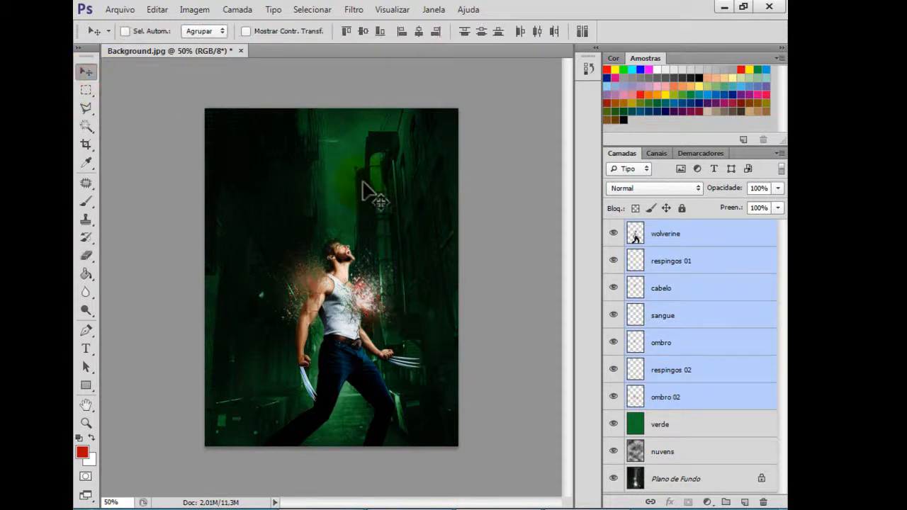
pyautogui.hotkey('ctrl', 't')
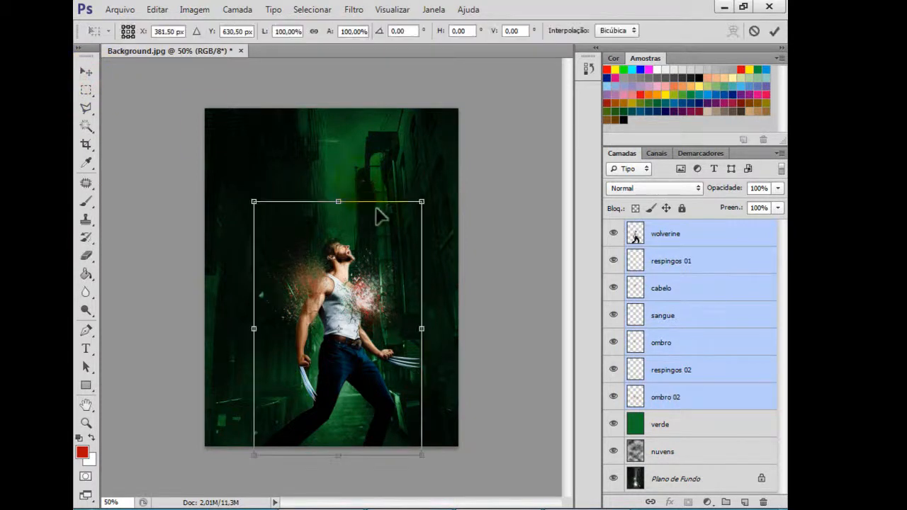
pyautogui.moveTo(253, 202); pyautogui.dragTo(248, 193)
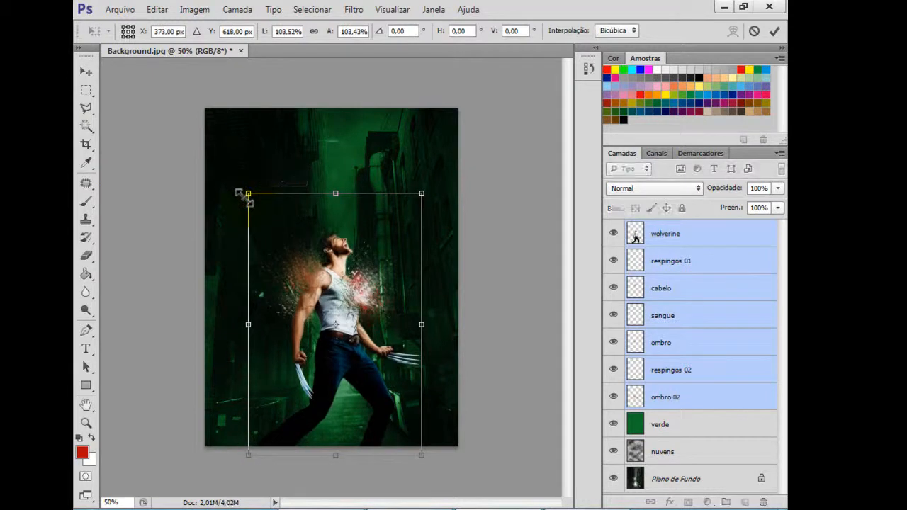
pyautogui.press('Return')
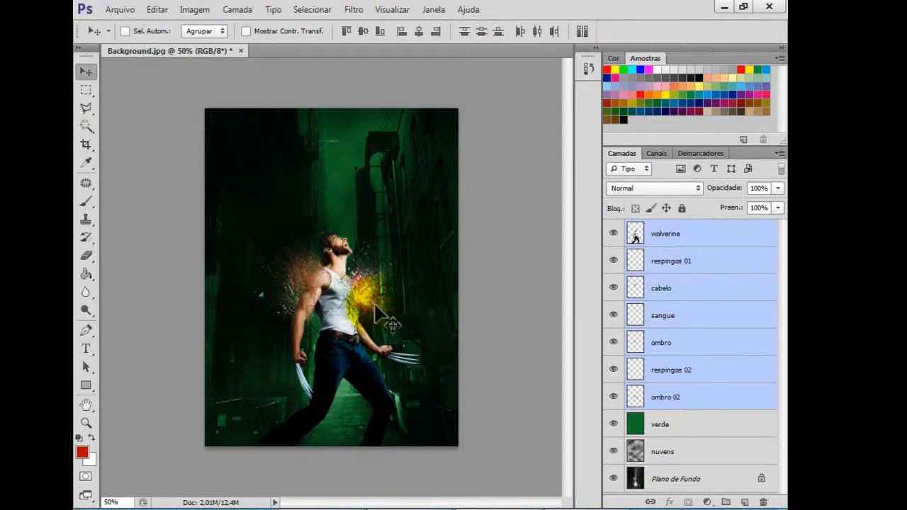
# Make the "wolverine" layer active and enlarge the splatter eraser to 400 px.
pyautogui.hotkey('ctrl', '+')
pyautogui.hotkey('ctrl', '+')
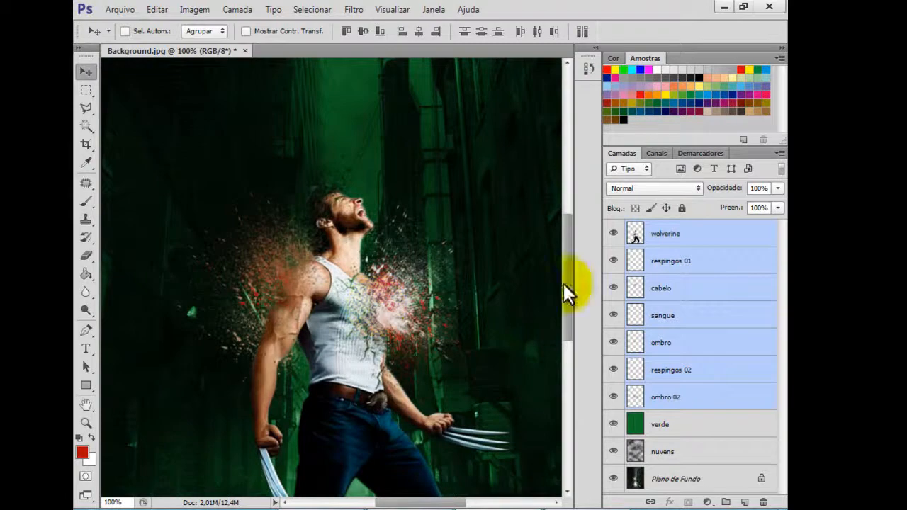
pyautogui.click(683, 263)
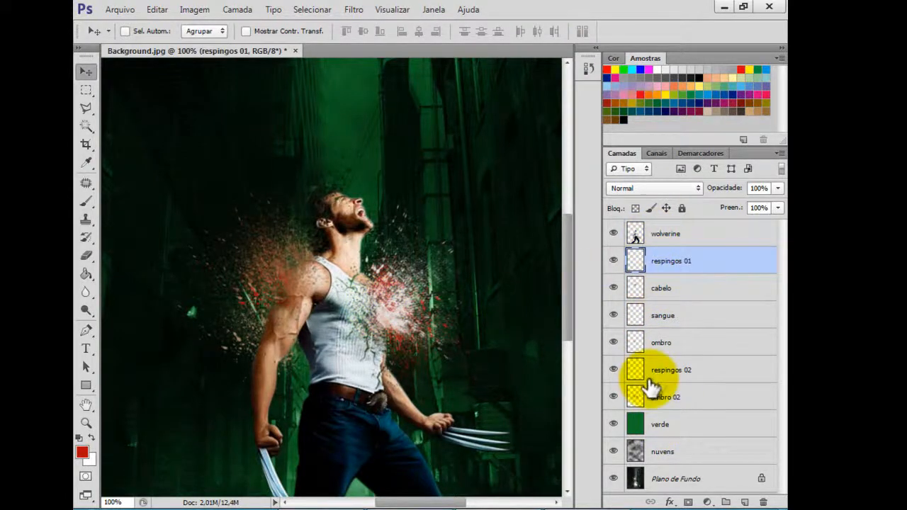
pyautogui.click(667, 236)
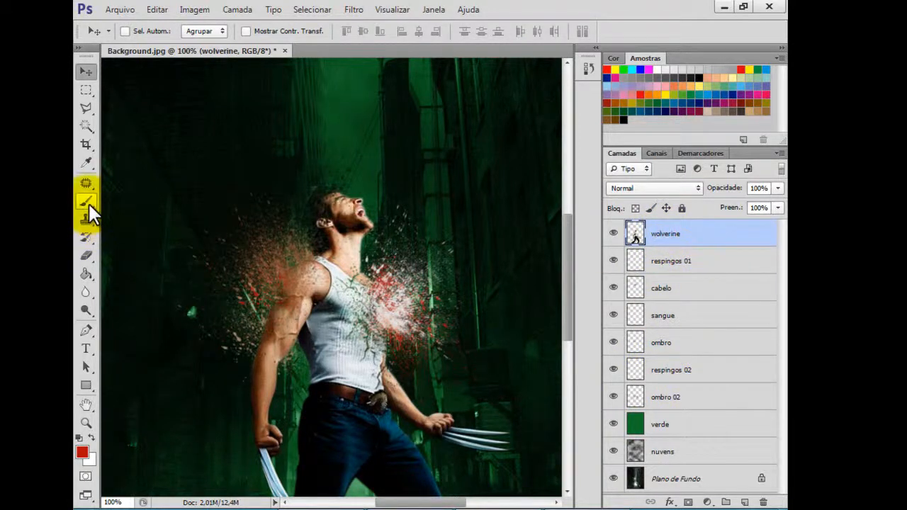
pyautogui.click(86, 254)
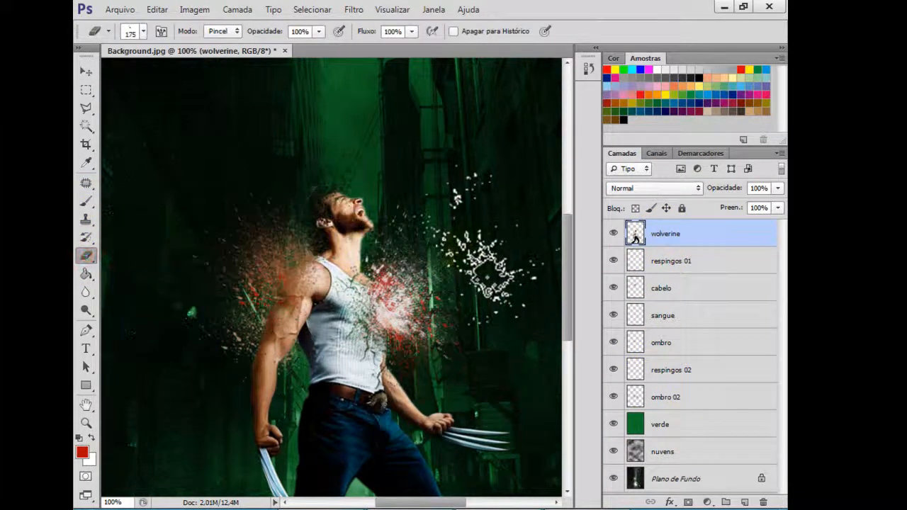
pyautogui.press(']')
pyautogui.press(']')
pyautogui.press(']')
pyautogui.press(']')
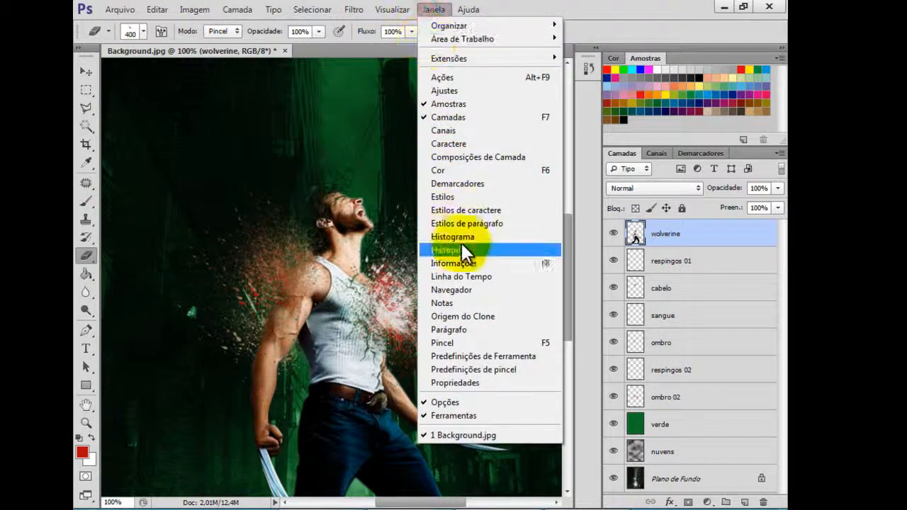
# Rotate the eraser tip to an angle of -88° and erode the figure's neck with splatter-shaped holes.
pyautogui.click(451, 341)
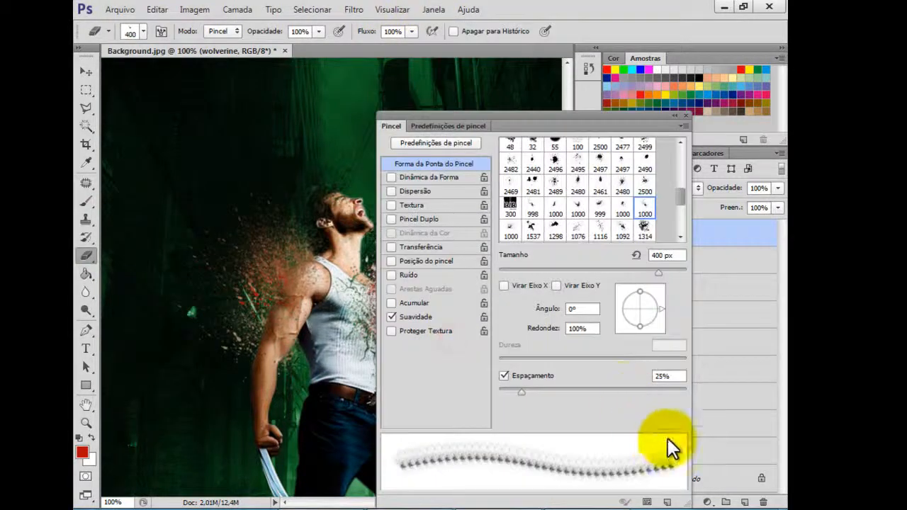
pyautogui.moveTo(663, 307); pyautogui.dragTo(641, 328)
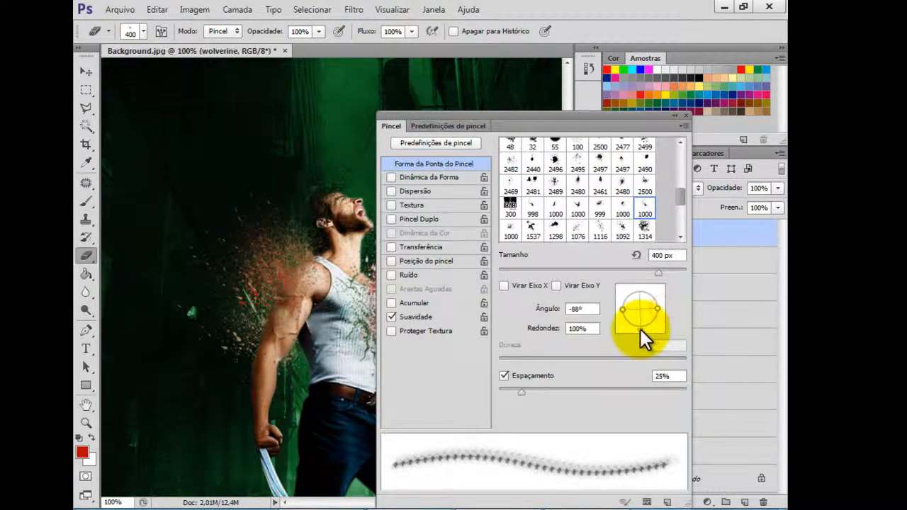
pyautogui.press('Return')
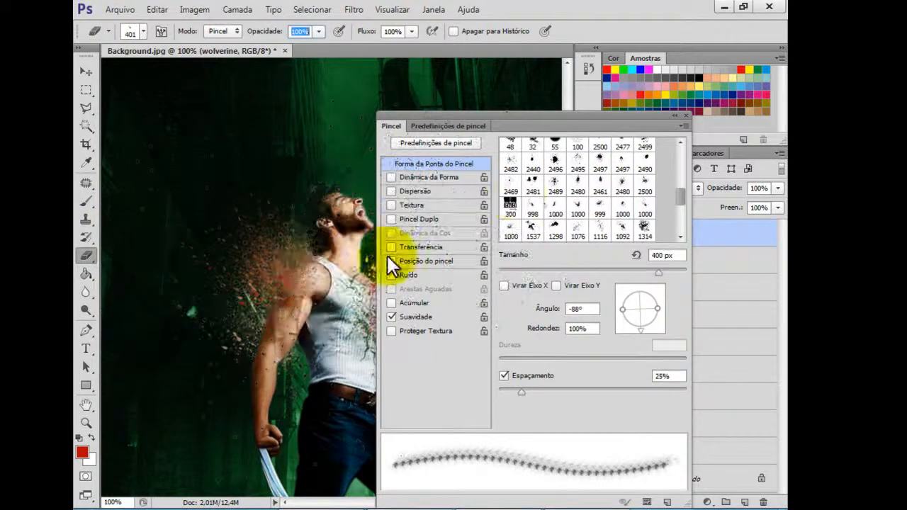
pyautogui.click(683, 113)
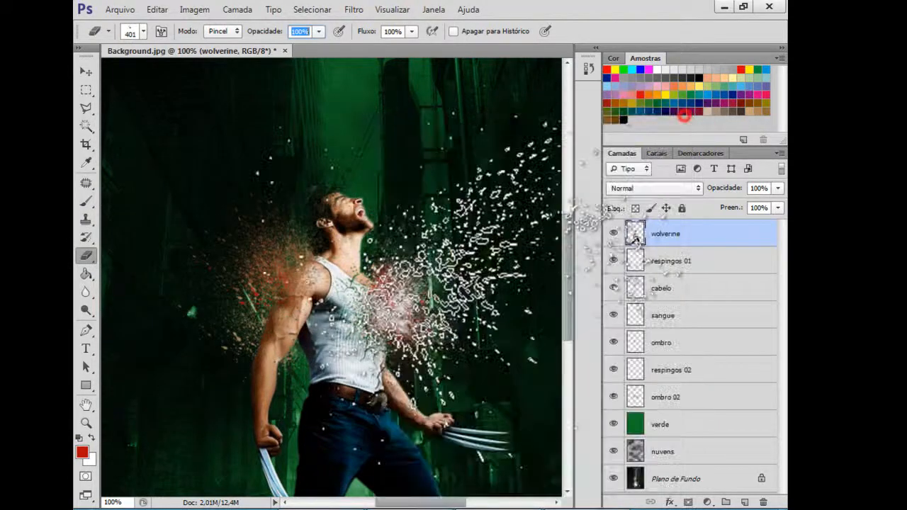
pyautogui.keyDown('ctrl'); pyautogui.click(636, 236); pyautogui.keyUp('ctrl')
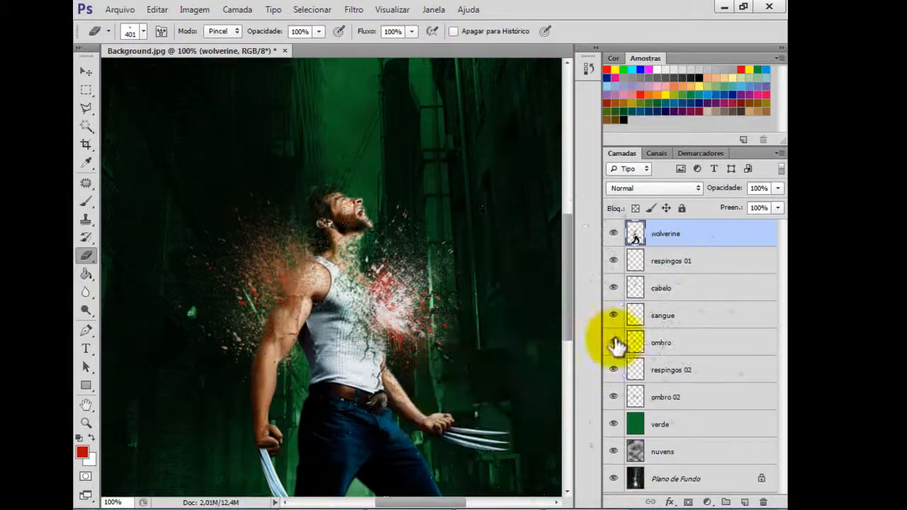
# Add a layer named "pescoço" above "respingos 01" and enlarge the splatter brush to 400 px.
pyautogui.click(679, 264)
pyautogui.click(746, 501)
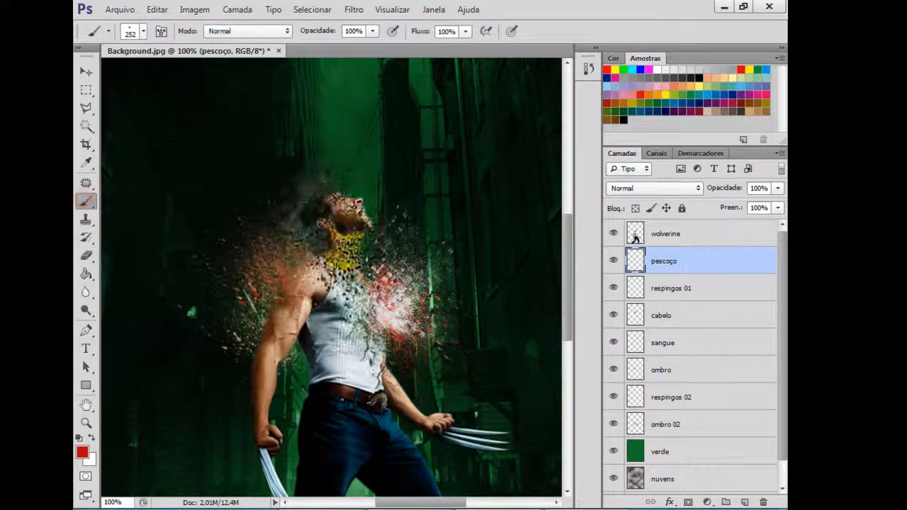
pyautogui.press(']')
pyautogui.press(']')
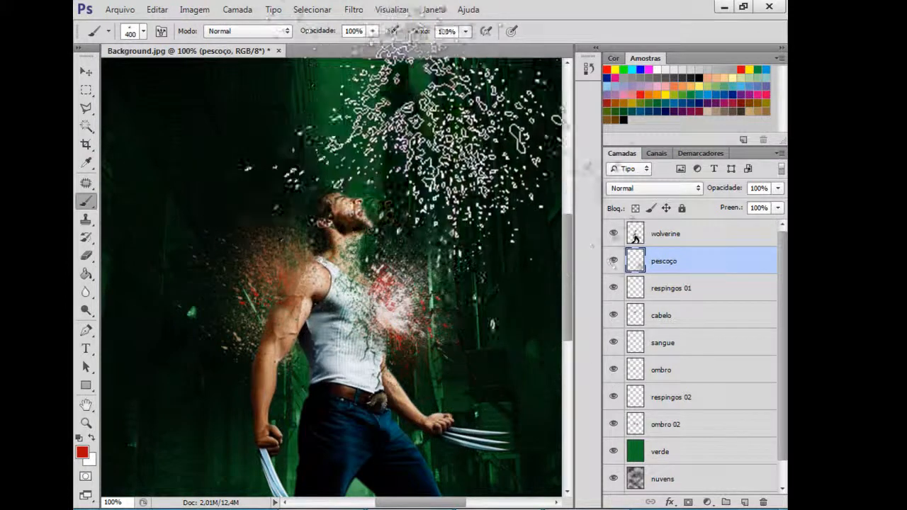
# Rotate the brush tip to an angle of 22° and stamp red splatters in front of the neck on the "pescoço" layer.
pyautogui.click(434, 10)
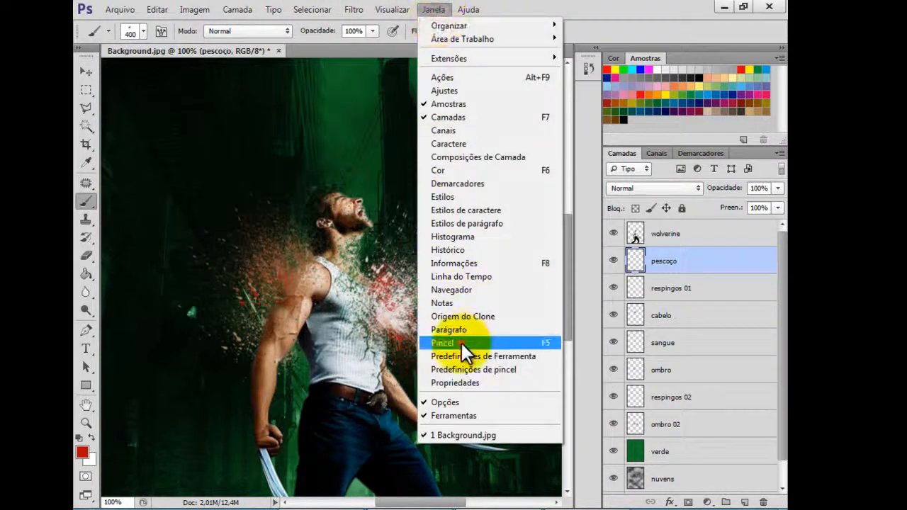
pyautogui.click(461, 343)
pyautogui.moveTo(633, 326)
pyautogui.mouseDown()
pyautogui.moveTo(654, 324)
pyautogui.moveTo(670, 302)
pyautogui.mouseUp()
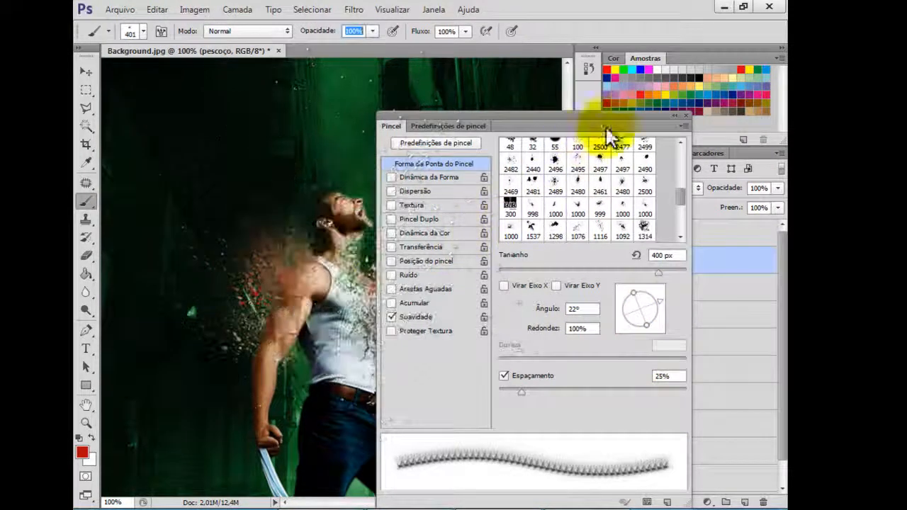
pyautogui.press('F5')
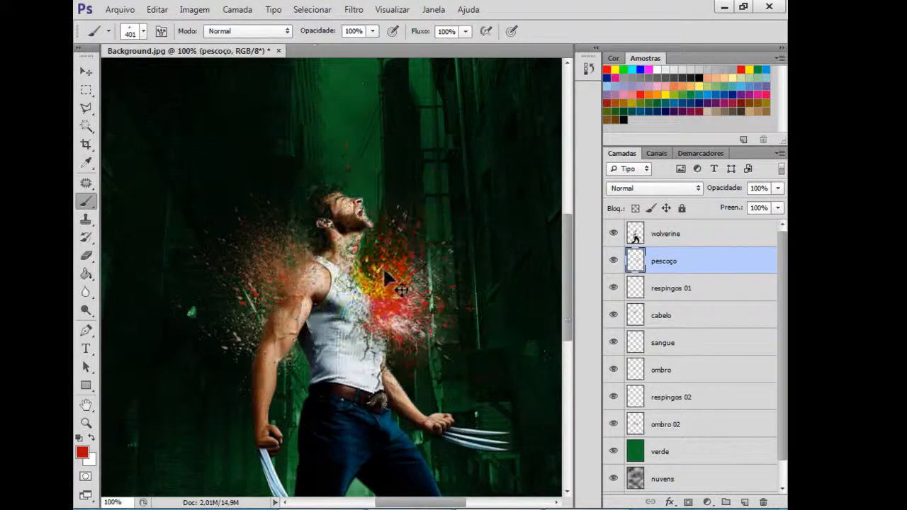
# Move the "pescoço" layer below "ombro 02" and make the "wolverine" layer active.
pyautogui.moveTo(664, 261); pyautogui.dragTo(669, 436)
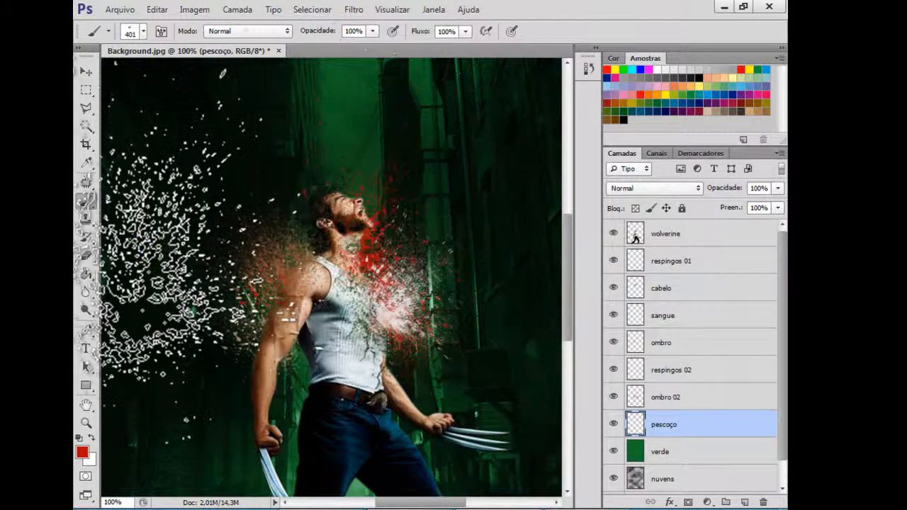
pyautogui.click(87, 73)
pyautogui.keyDown('alt'); pyautogui.click(172, 192); pyautogui.keyUp('alt')
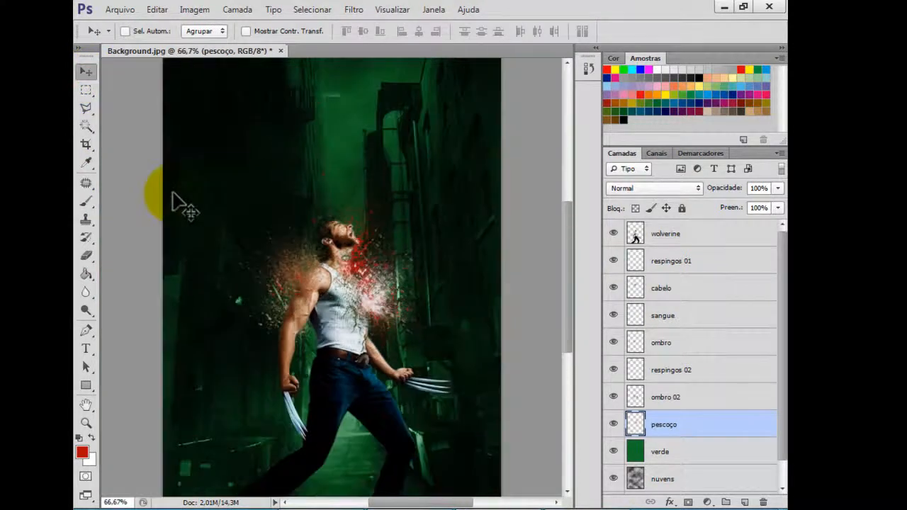
pyautogui.keyDown('alt'); pyautogui.click(172, 193); pyautogui.keyUp('alt')
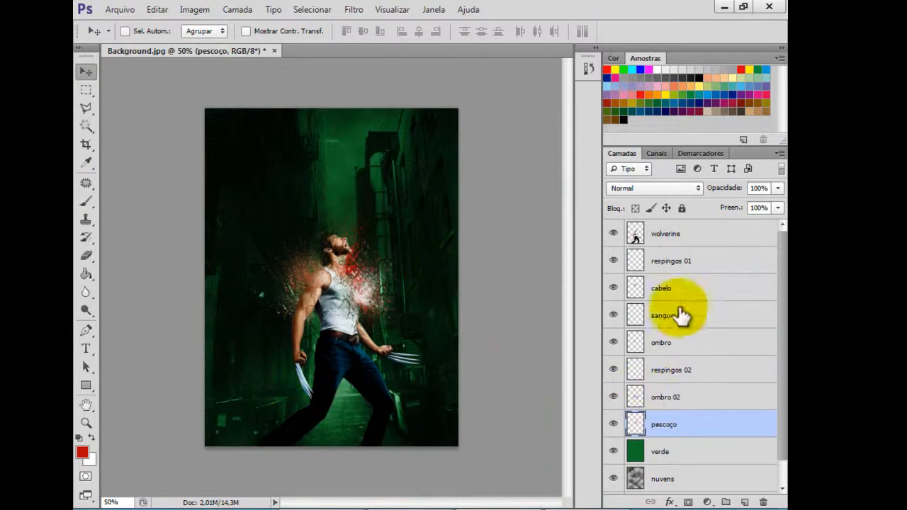
pyautogui.click(684, 264)
pyautogui.click(686, 238)
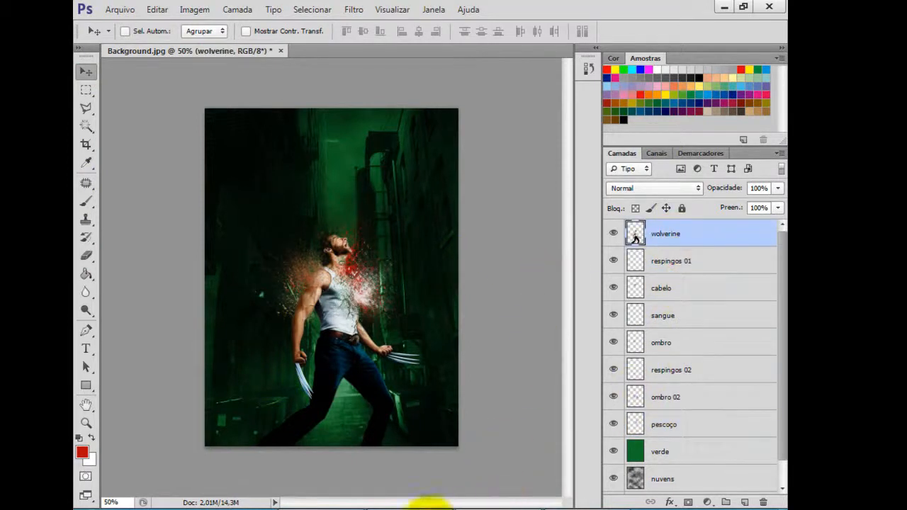
# Switch to the BRUSHES folder in Windows Explorer, copy the Chuva brush file and return to Photoshop.
pyautogui.click(326, 504)
pyautogui.click(284, 166)
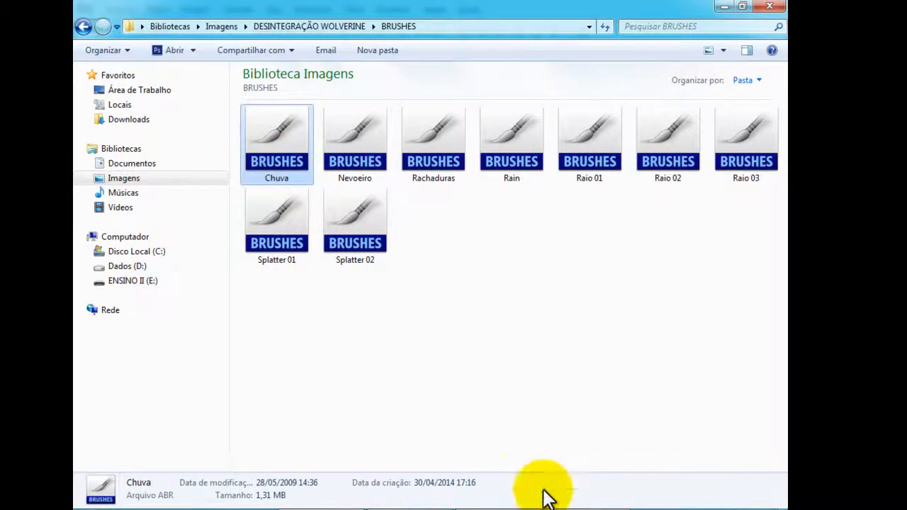
pyautogui.click(516, 506)
# Add a layer named chuva above the wolverine layer and set the foreground colour to white.
pyautogui.click(744, 502)
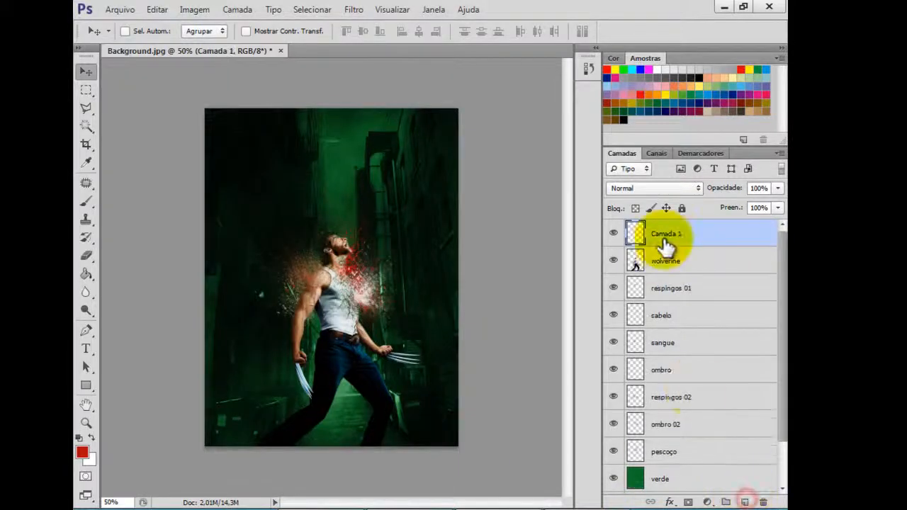
pyautogui.doubleClick(659, 236)
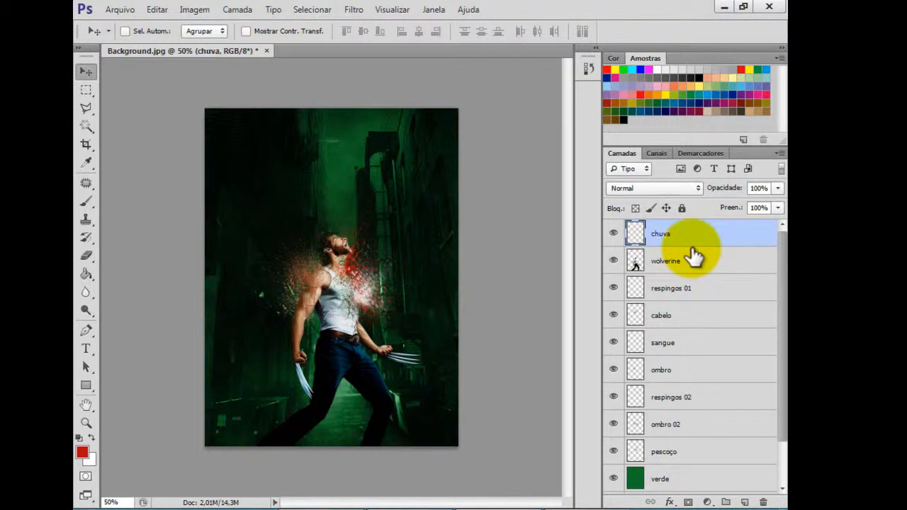
pyautogui.click(656, 70)
# With the Brush tool, paste the Chuva brush file into the Downloads folder and load it into the brush presets.
pyautogui.click(88, 202)
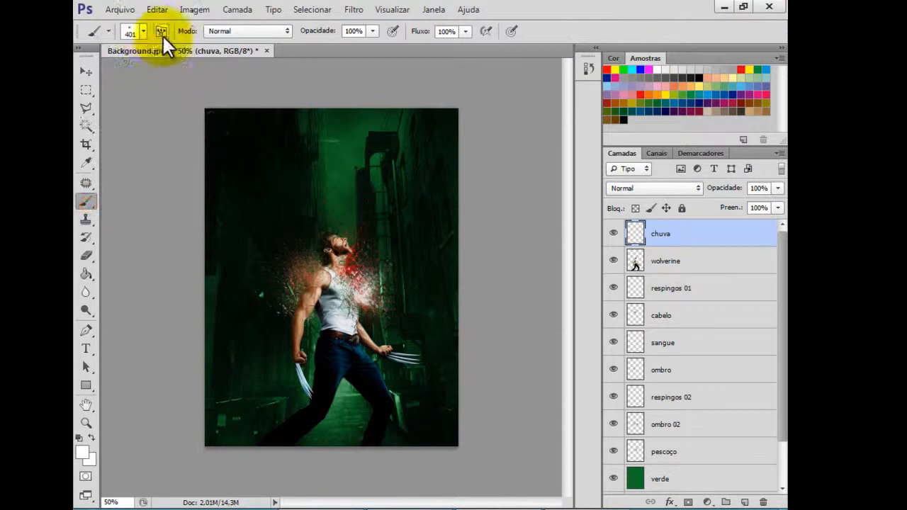
pyautogui.click(144, 31)
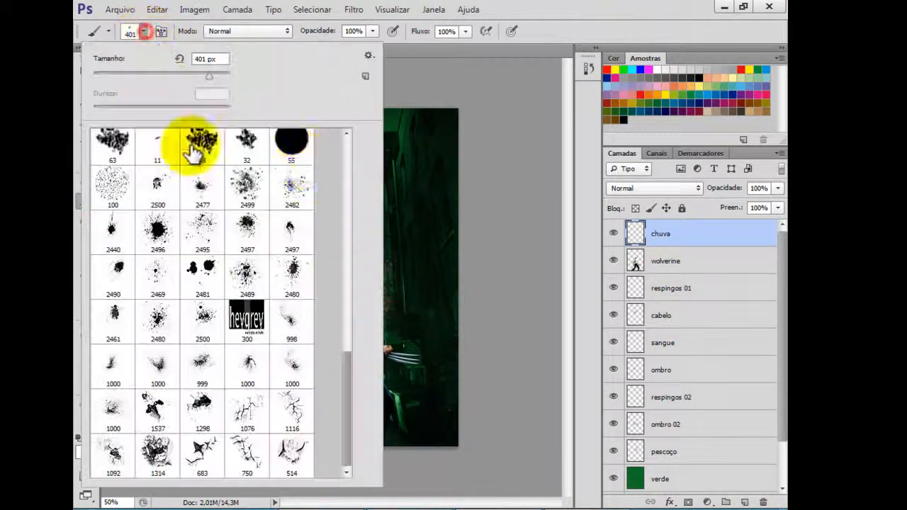
pyautogui.click(368, 56)
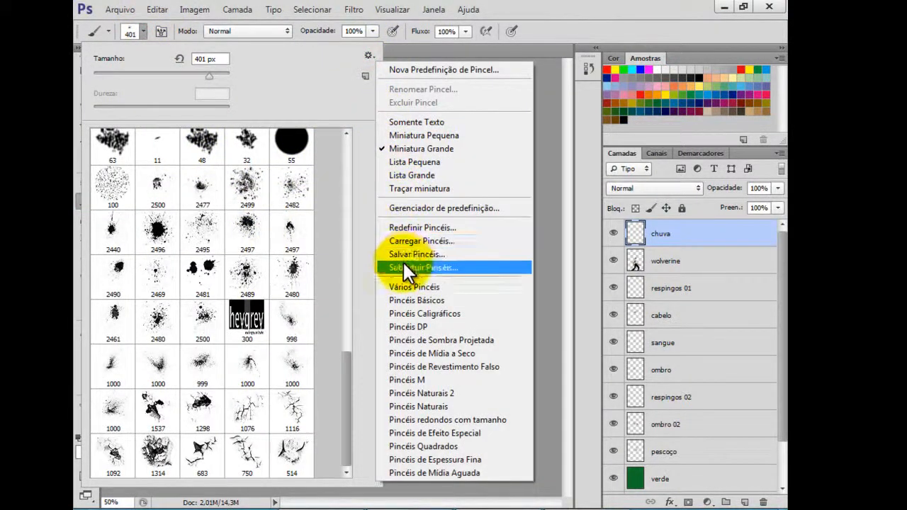
pyautogui.click(404, 243)
pyautogui.rightClick(426, 284)
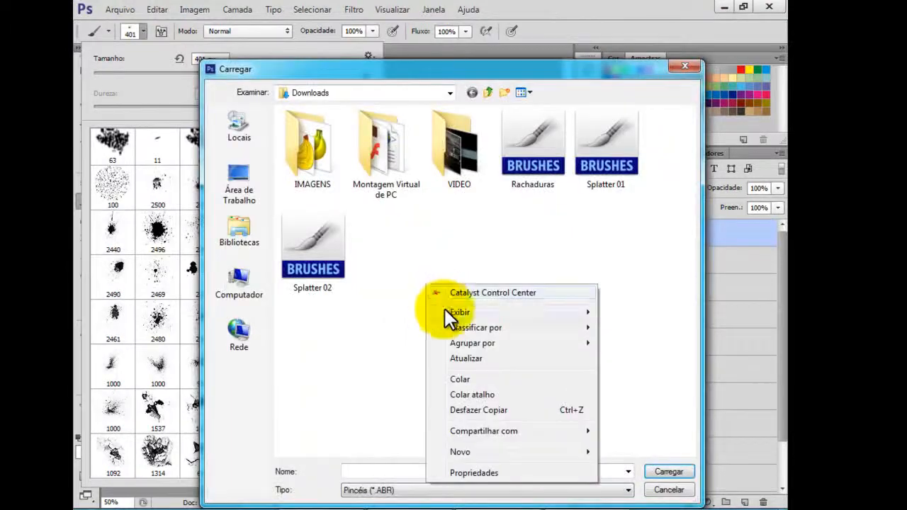
pyautogui.click(461, 379)
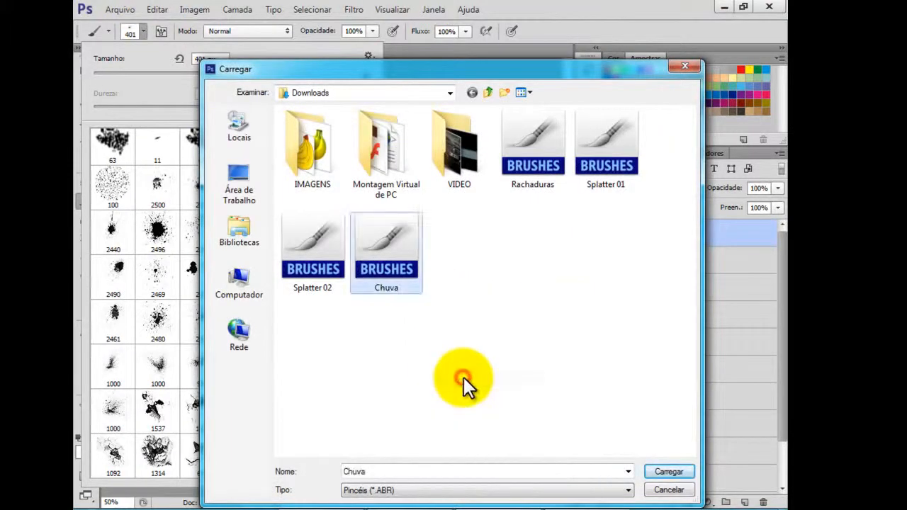
pyautogui.click(670, 473)
pyautogui.click(343, 442)
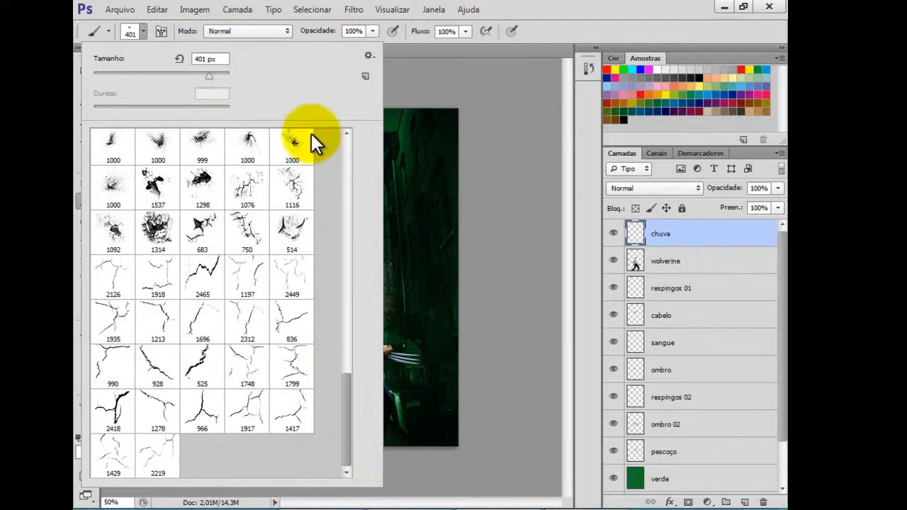
# Switch to the BRUSHES folder in Windows Explorer, copy the Rain brush file and return to Photoshop.
pyautogui.click(333, 505)
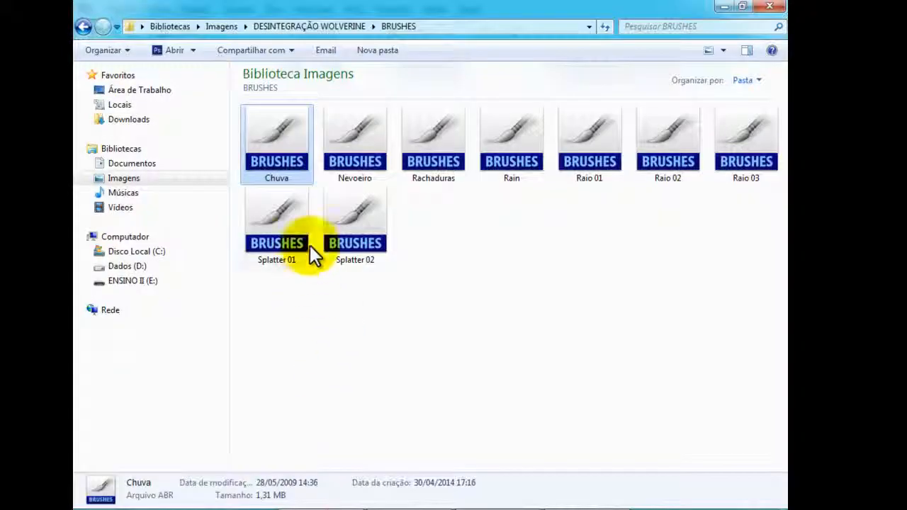
pyautogui.click(510, 166)
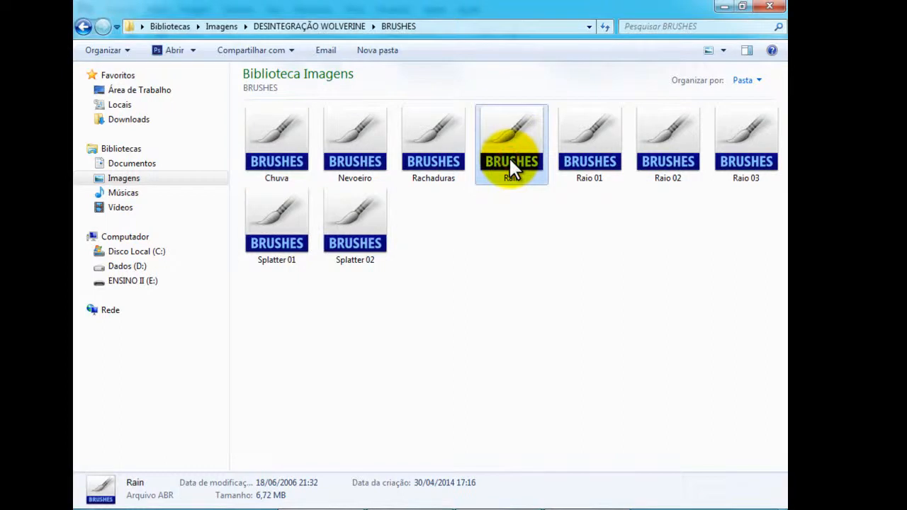
pyautogui.click(513, 504)
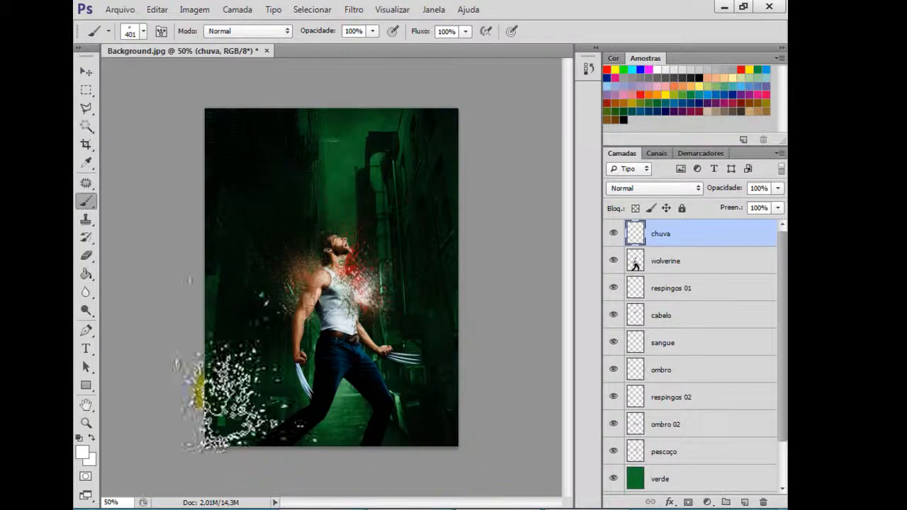
# Paste the Rain brush file into the Downloads folder and load it into the brush presets.
pyautogui.click(143, 31)
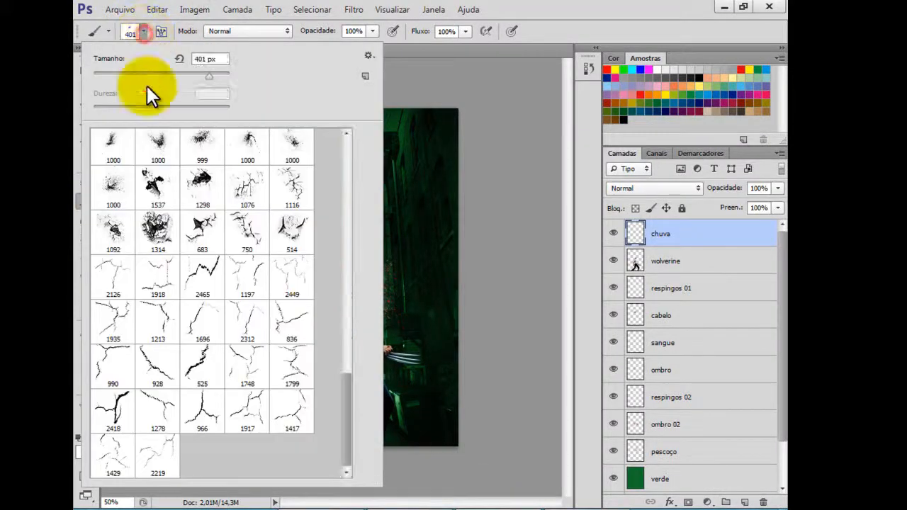
pyautogui.click(370, 55)
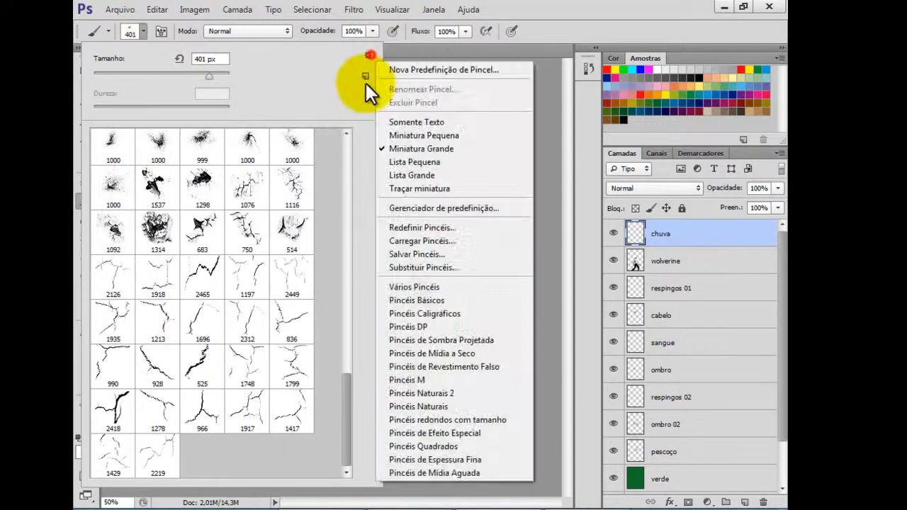
pyautogui.click(412, 242)
pyautogui.rightClick(519, 333)
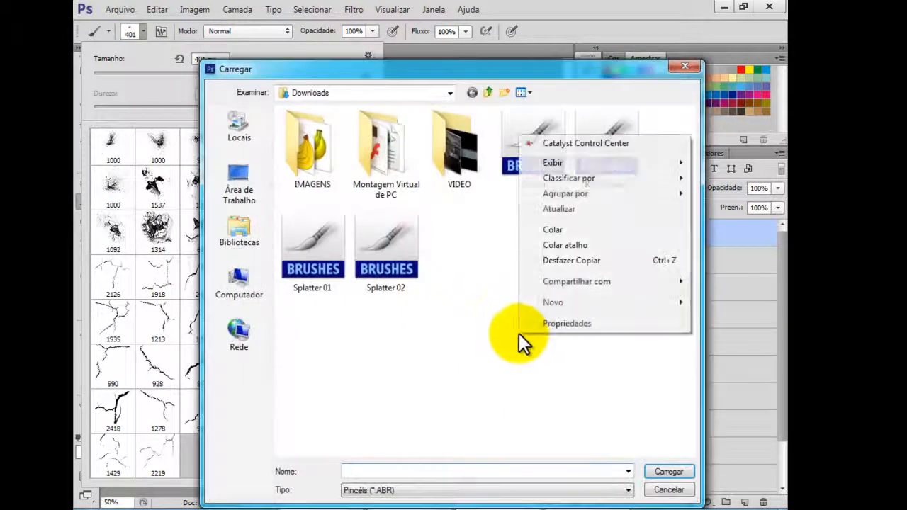
pyautogui.click(552, 230)
pyautogui.click(656, 473)
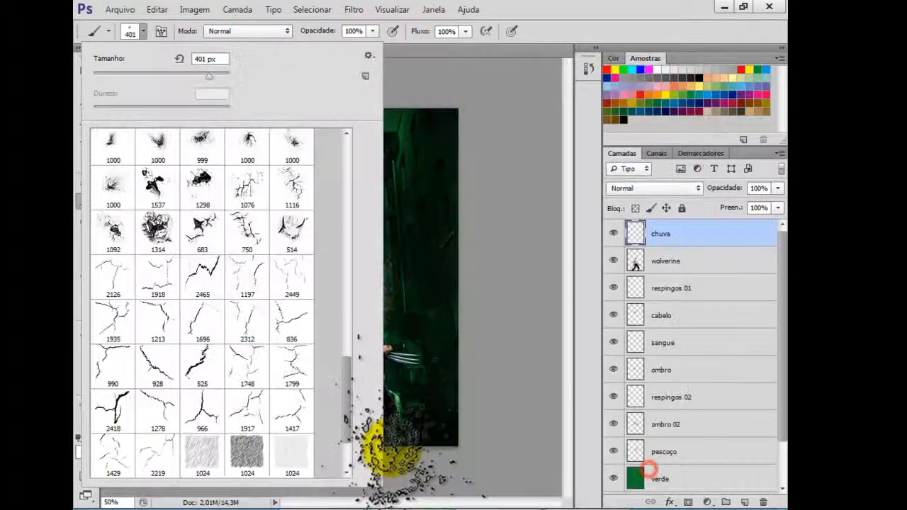
# Choose the sparse 1024 px rain brush from the loaded Rain presets and set its size to 900 px.
pyautogui.scroll(-3, 345, 463)
pyautogui.click(155, 415)
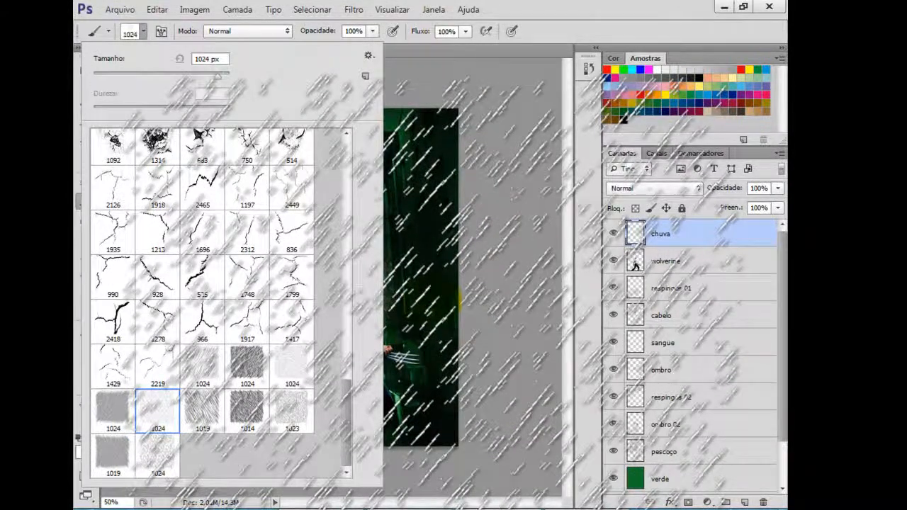
pyautogui.press('Return')
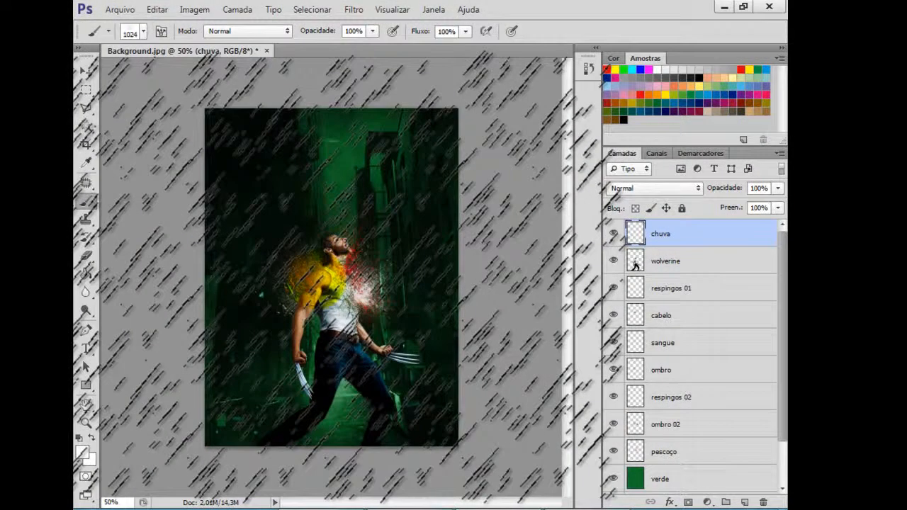
pyautogui.press('[')
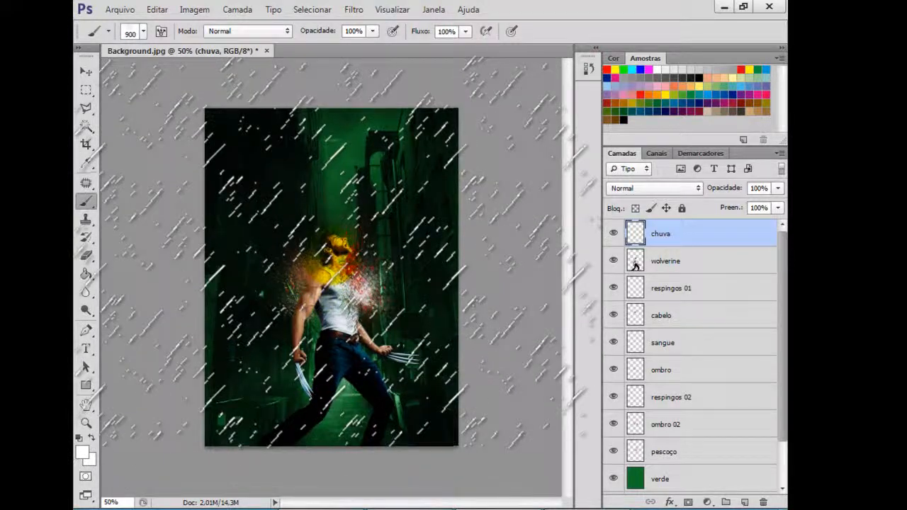
# Stamp white rain streaks over the whole image on the chuva layer, from the sky down to the ground.
pyautogui.click(149, 402)
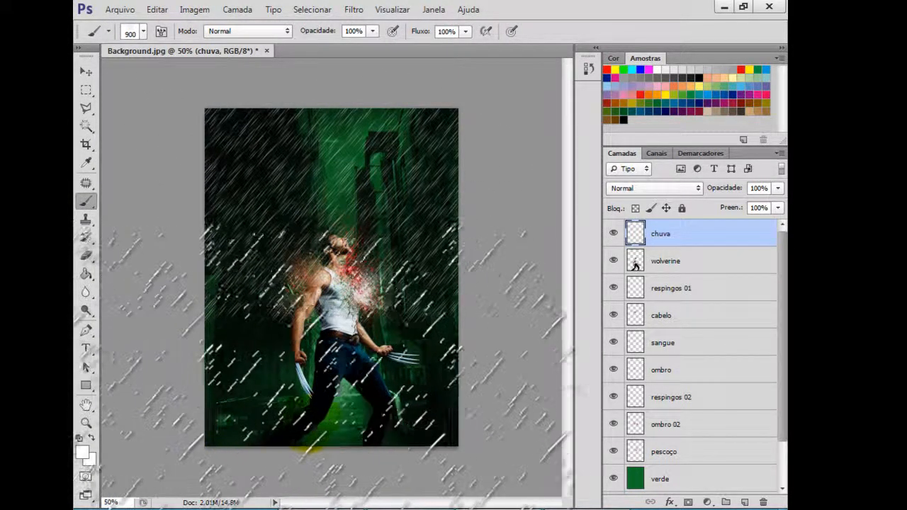
pyautogui.click(339, 246)
pyautogui.click(327, 443)
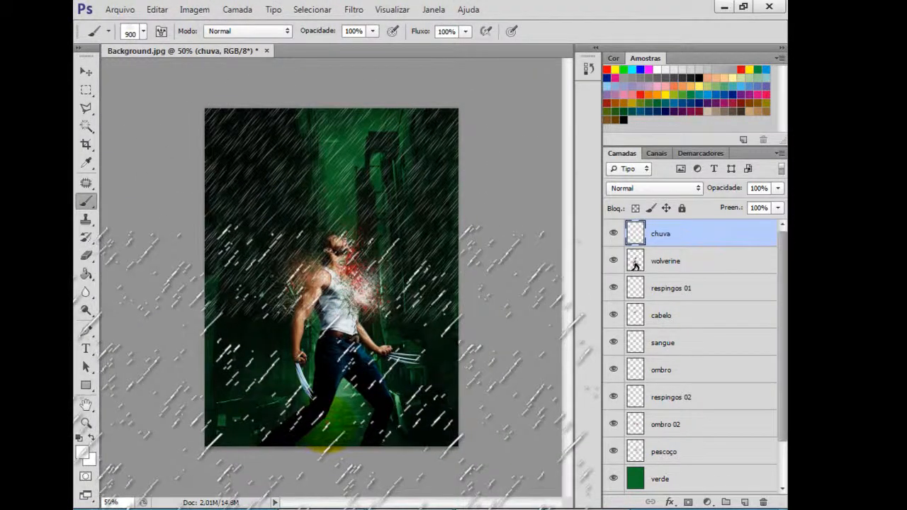
pyautogui.click(178, 480)
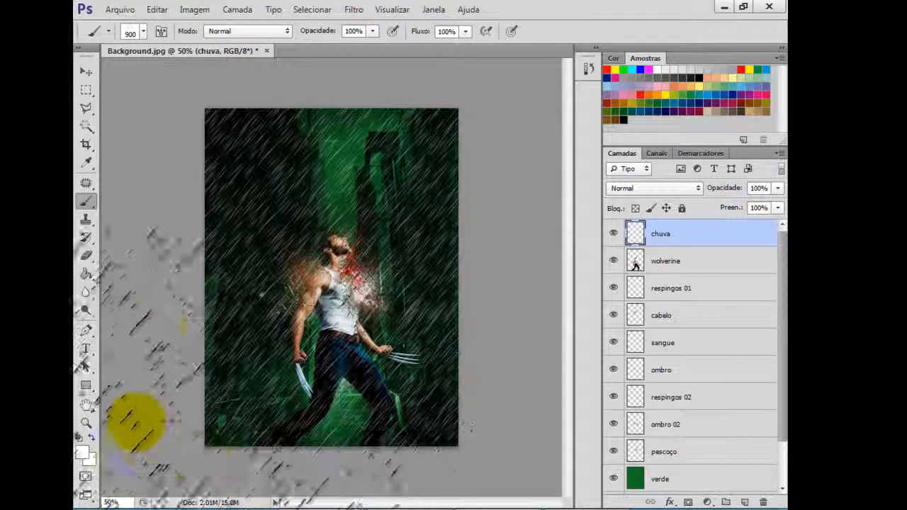
# Add a layer named relâmpago directly above the chuva layer.
pyautogui.click(85, 71)
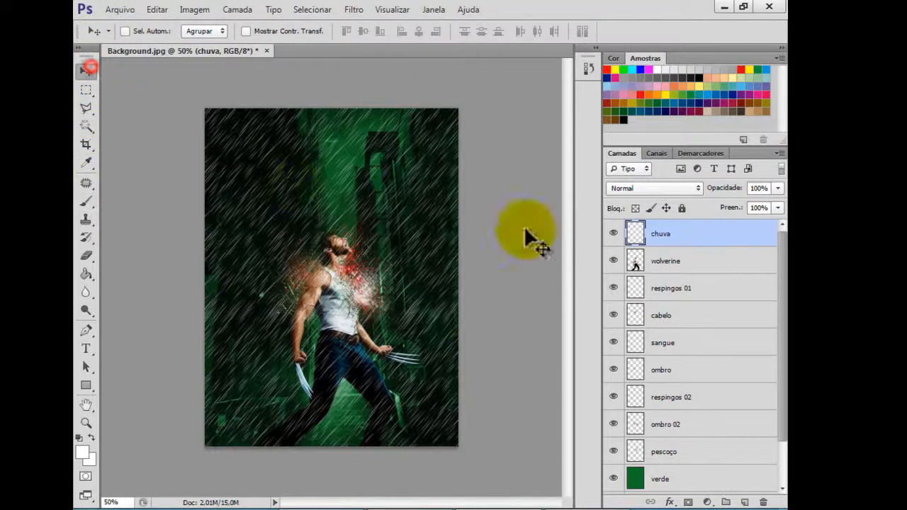
pyautogui.click(674, 235)
pyautogui.click(746, 502)
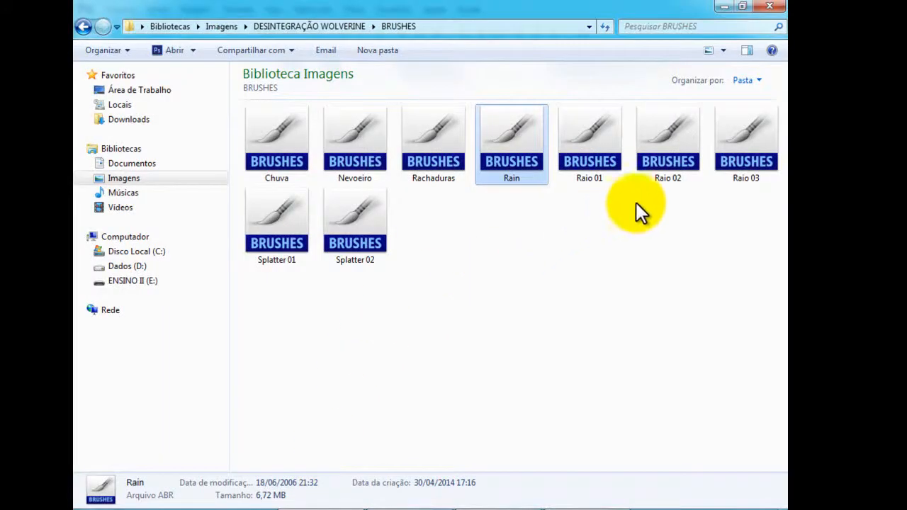
# Copy the Raio 01, Raio 02 and Raio 03 brush files from the BRUSHES folder into Downloads, through the brush loading dialog.
pyautogui.click(586, 170)
pyautogui.keyDown('shift'); pyautogui.click(731, 177); pyautogui.keyUp('shift')
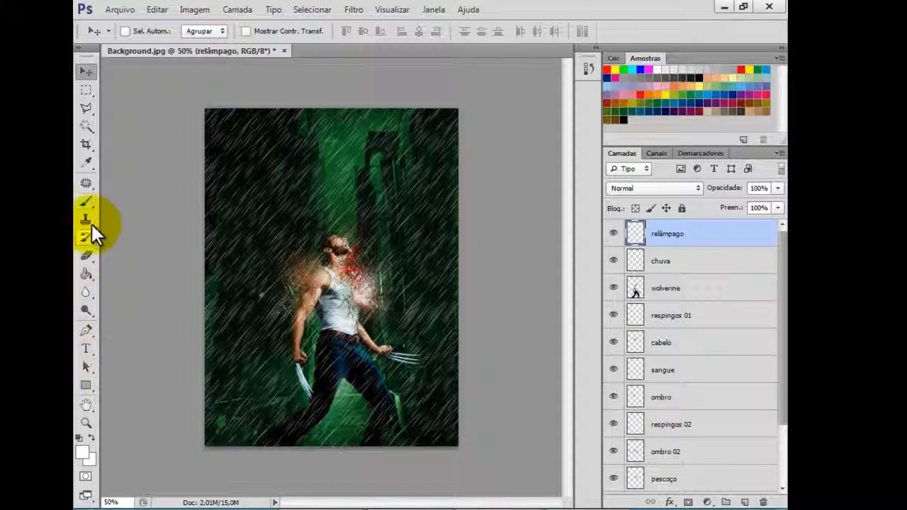
pyautogui.click(93, 201)
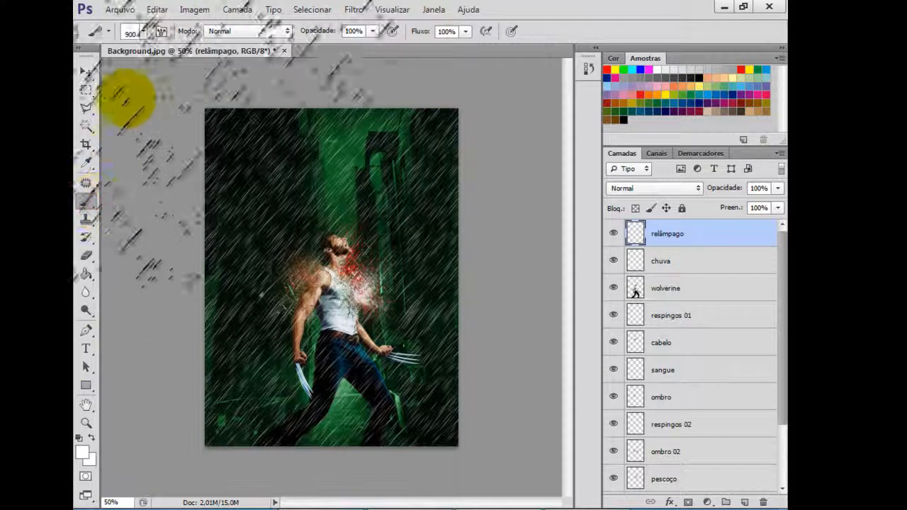
pyautogui.click(144, 31)
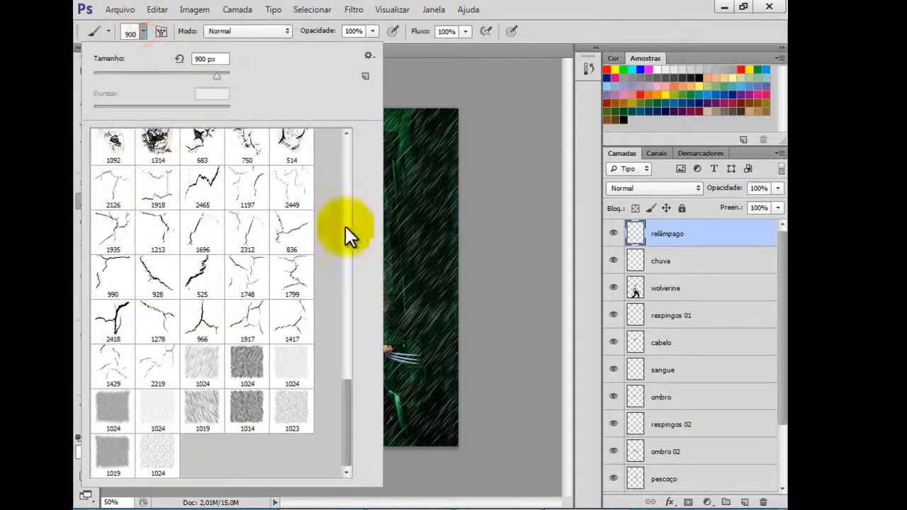
pyautogui.click(368, 56)
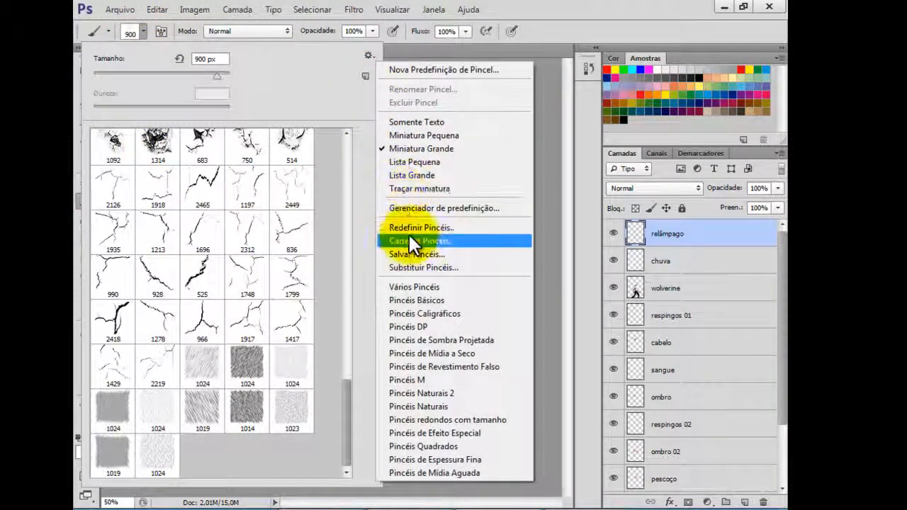
pyautogui.click(408, 239)
pyautogui.rightClick(574, 306)
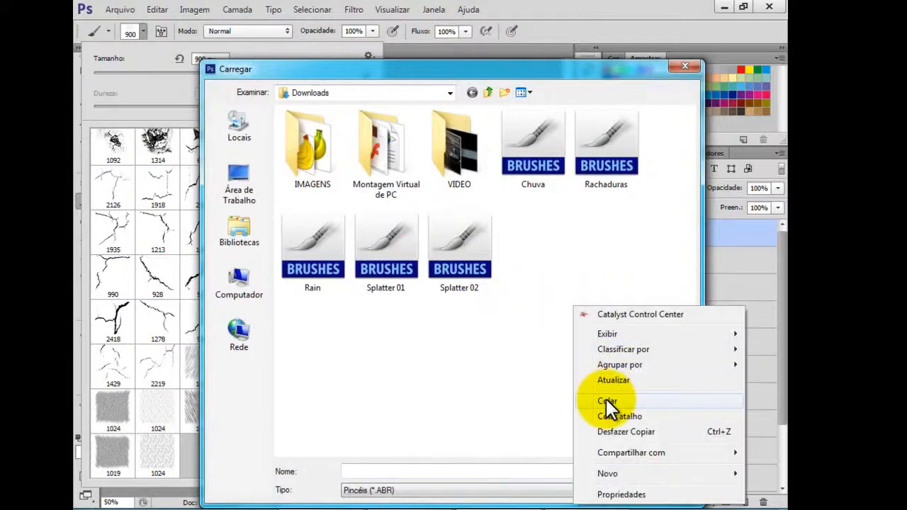
pyautogui.click(607, 399)
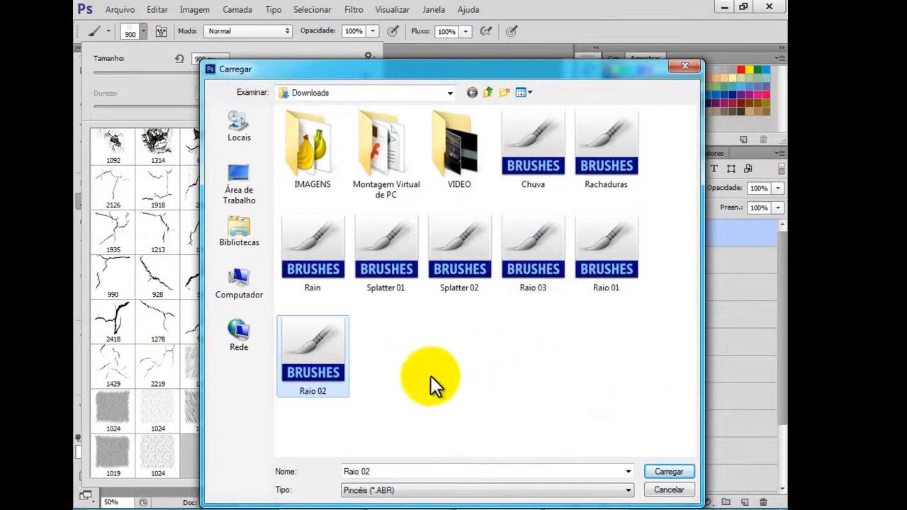
# Load the Raio 03 brush file into the brush presets and go to the newly added lightning brushes.
pyautogui.click(561, 275)
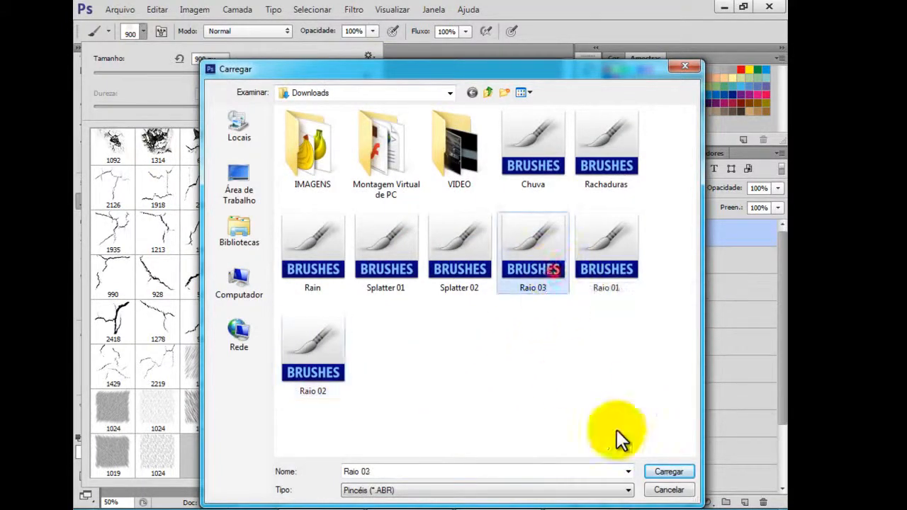
pyautogui.click(667, 472)
pyautogui.moveTo(344, 430); pyautogui.dragTo(343, 464)
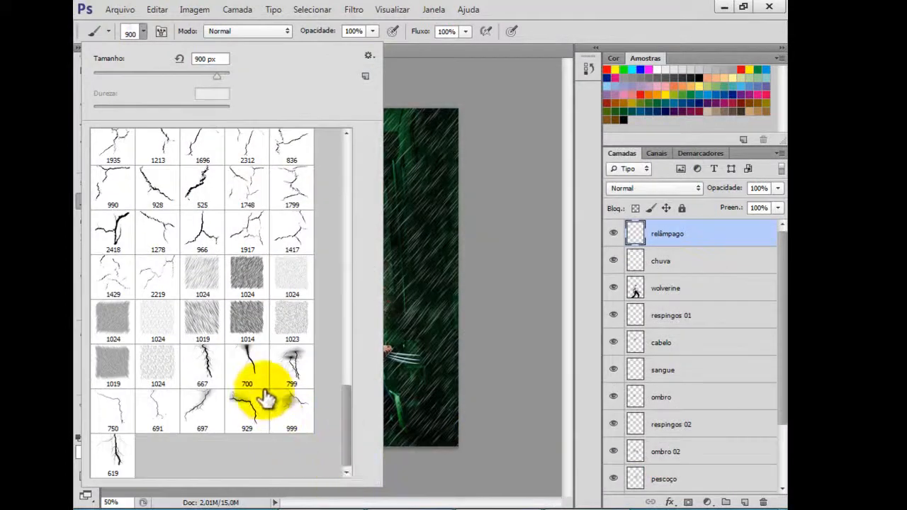
# Choose the 697 px diagonal lightning brush and reduce its size to 600 px.
pyautogui.click(202, 404)
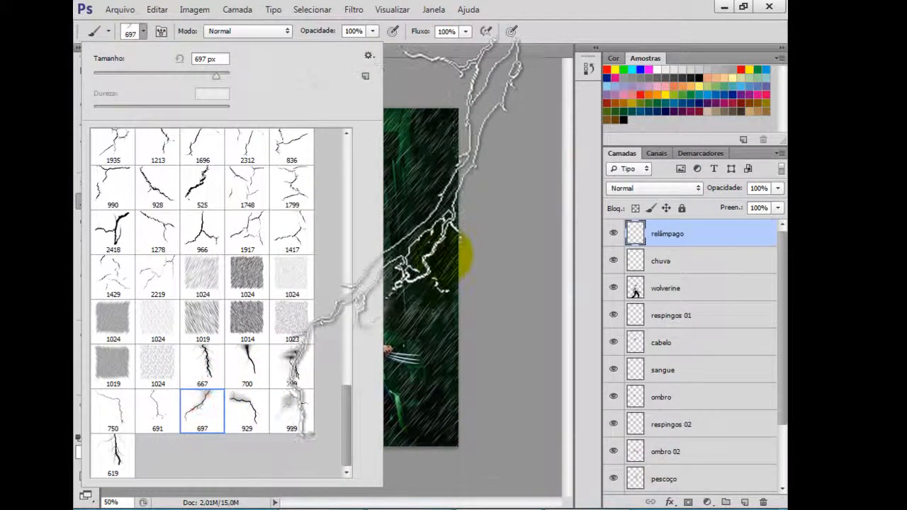
pyautogui.click(411, 234)
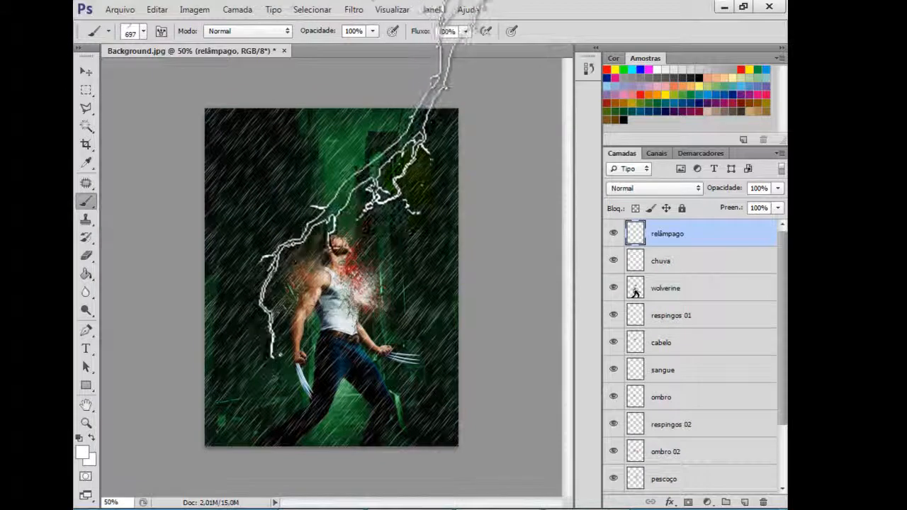
pyautogui.press('[')
pyautogui.press('[')
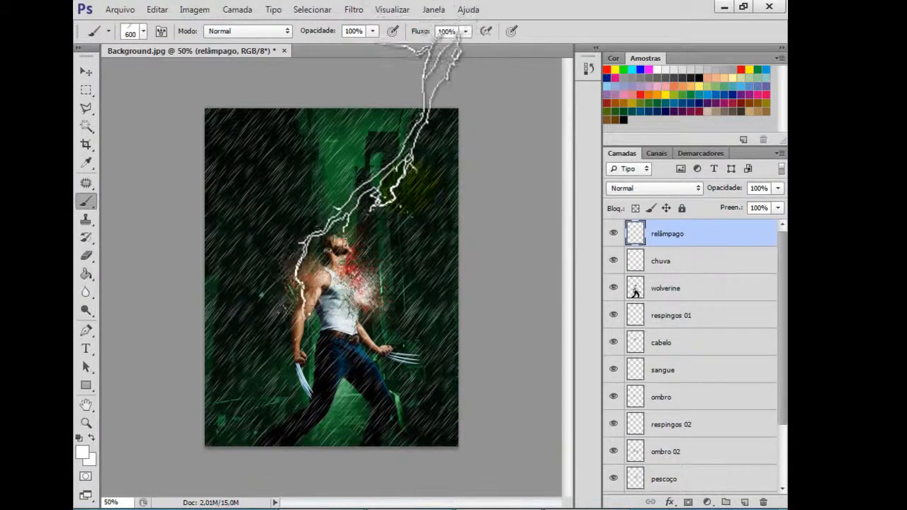
# Stamp a 500 px diagonal lightning bolt down to the man's head on the relâmpago layer and add a layer named relâmpago 02.
pyautogui.click(443, 100)
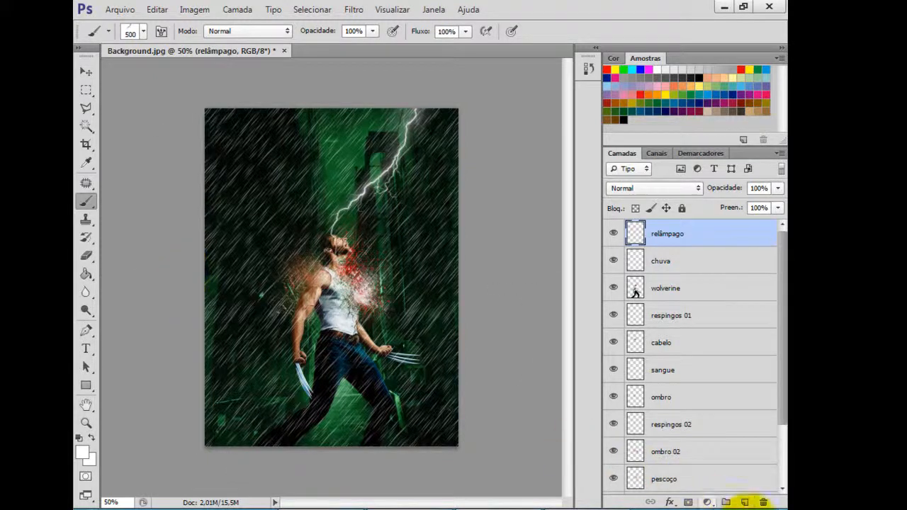
pyautogui.click(745, 502)
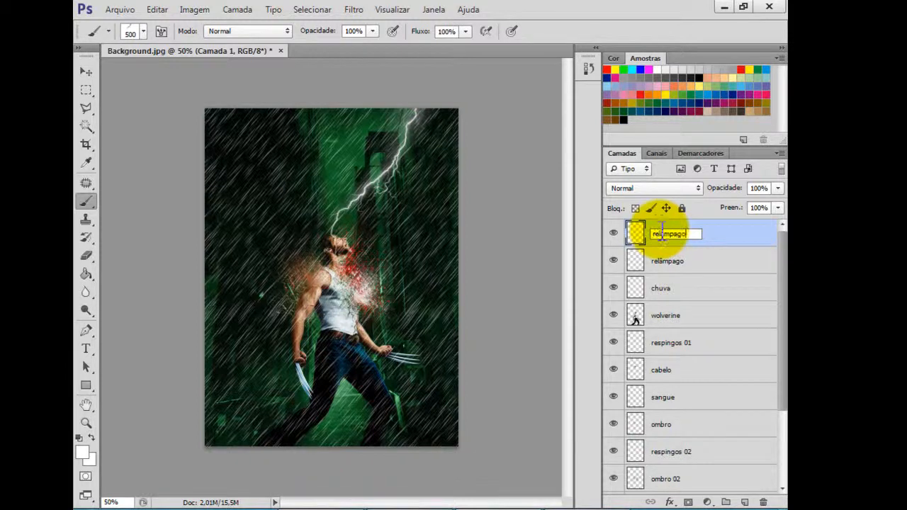
pyautogui.click(660, 226)
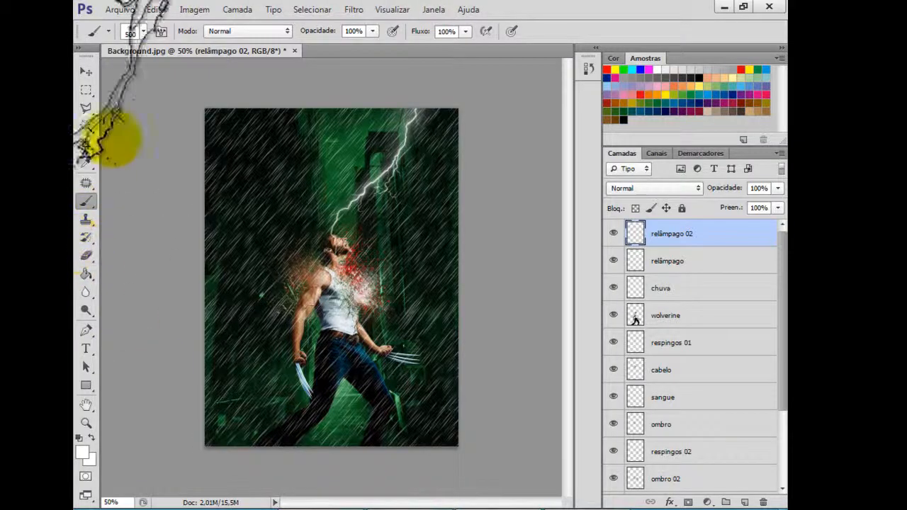
# Load the Raio 01 brush file from Downloads into the brush presets and go to the newly added lightning brushes.
pyautogui.click(143, 31)
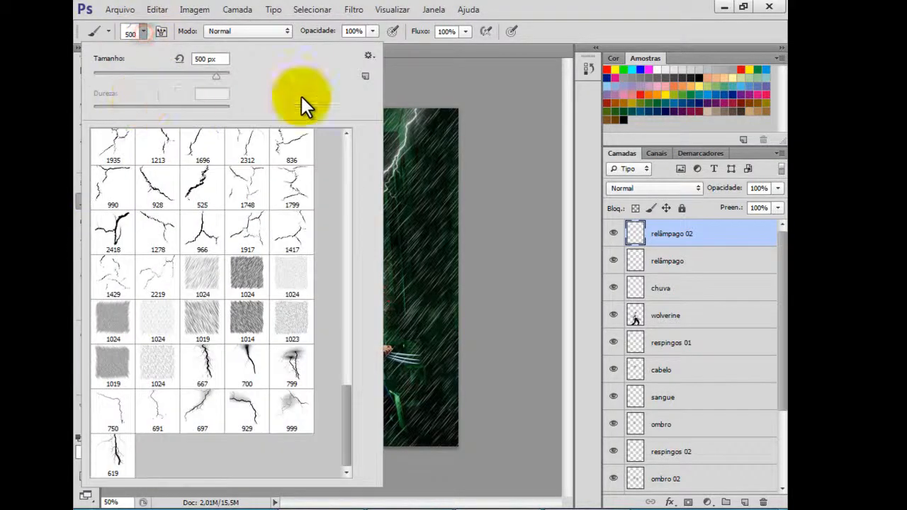
pyautogui.click(369, 55)
pyautogui.click(411, 241)
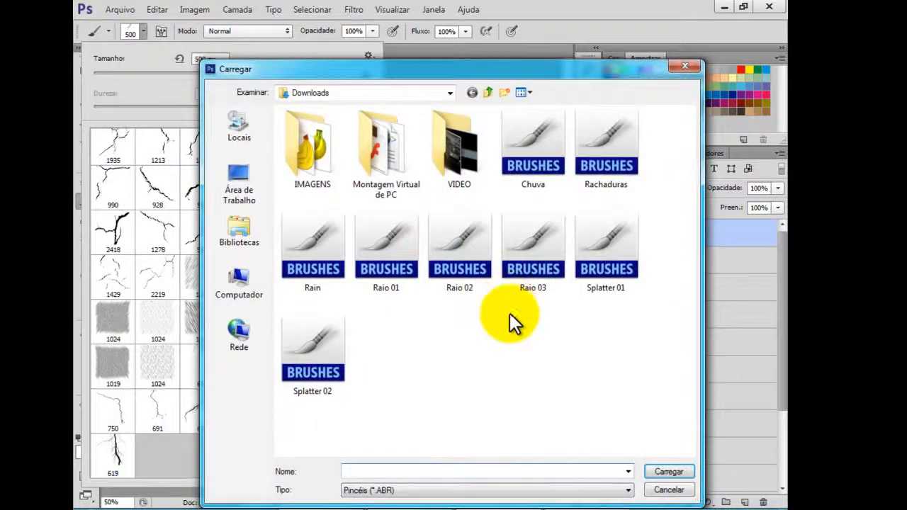
pyautogui.click(384, 278)
pyautogui.click(678, 474)
pyautogui.moveTo(343, 385); pyautogui.dragTo(342, 454)
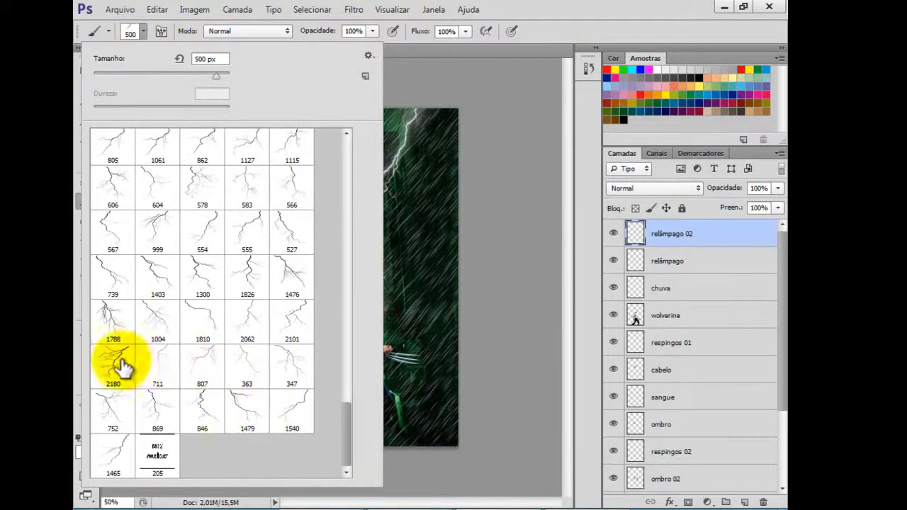
# Using the 846 px lightning brush reduced to 600 px, stamp a bolt down to the man's shoulder on the relâmpago 02 layer.
pyautogui.click(202, 410)
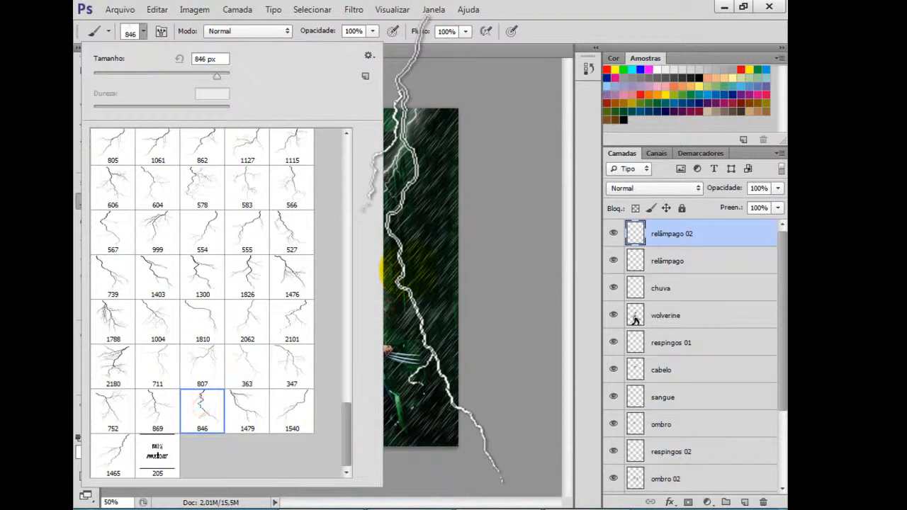
pyautogui.press('Return')
pyautogui.press('[')
pyautogui.press('[')
pyautogui.press('[')
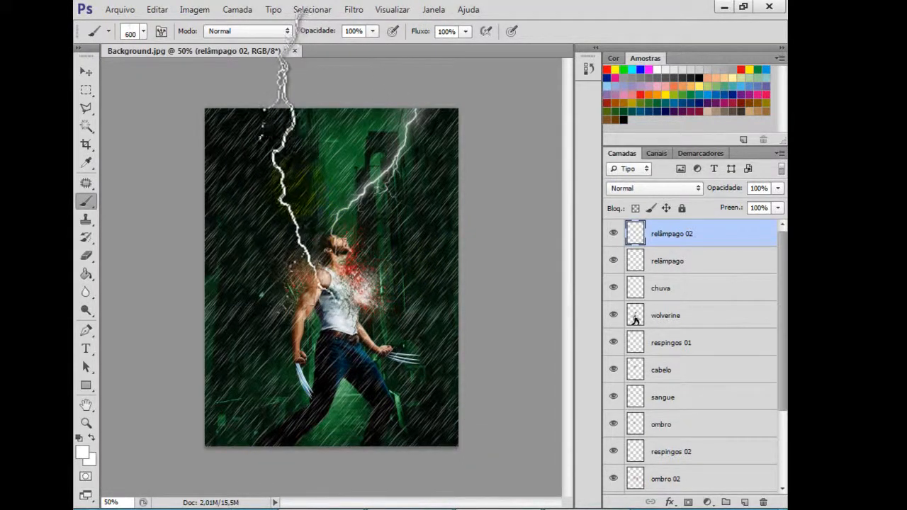
pyautogui.click(282, 201)
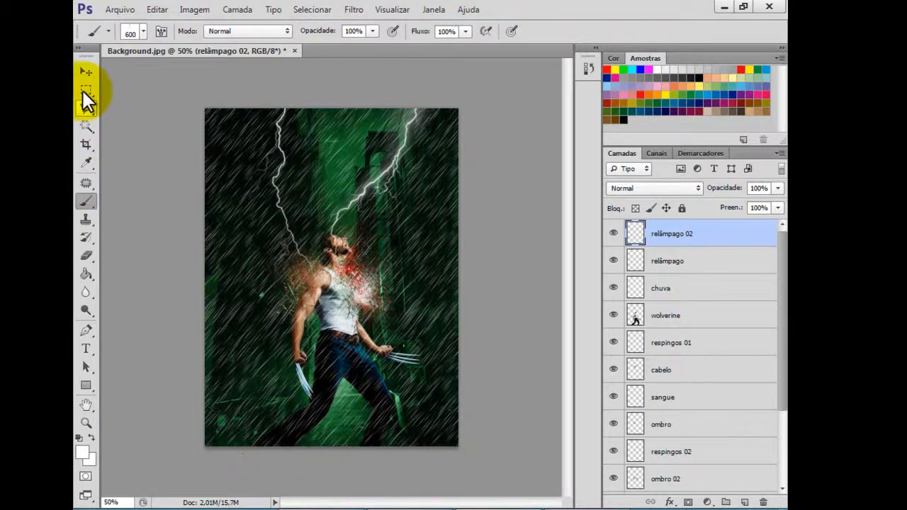
# Load another lightning brush file from Downloads into the brush presets and choose the 667 px vertical lightning brush.
pyautogui.click(142, 31)
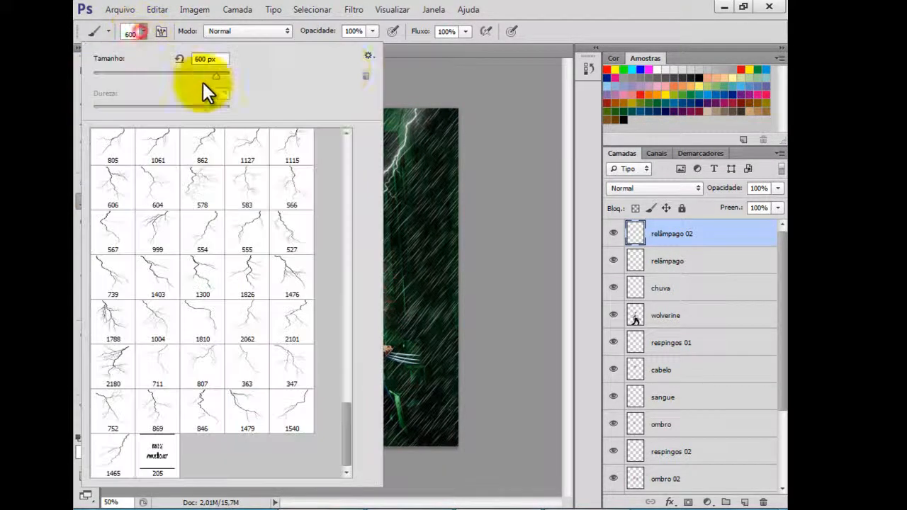
pyautogui.click(369, 55)
pyautogui.click(397, 241)
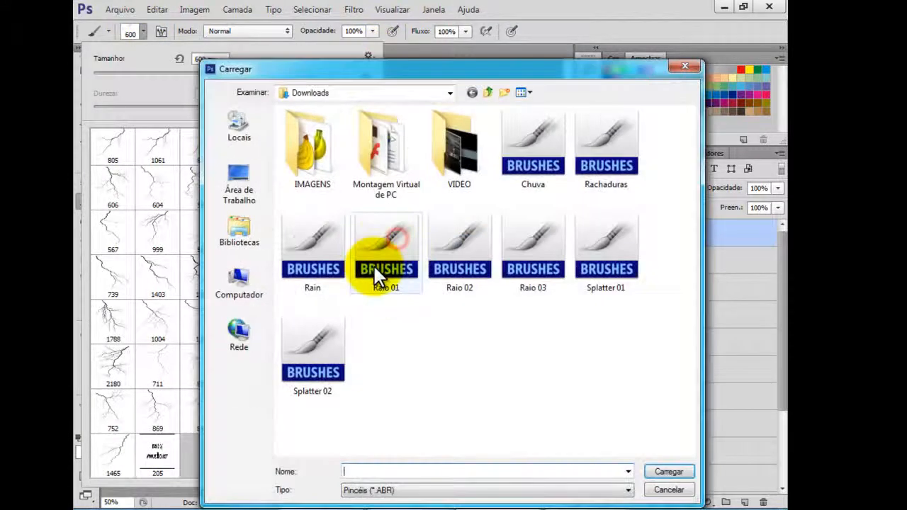
pyautogui.click(650, 473)
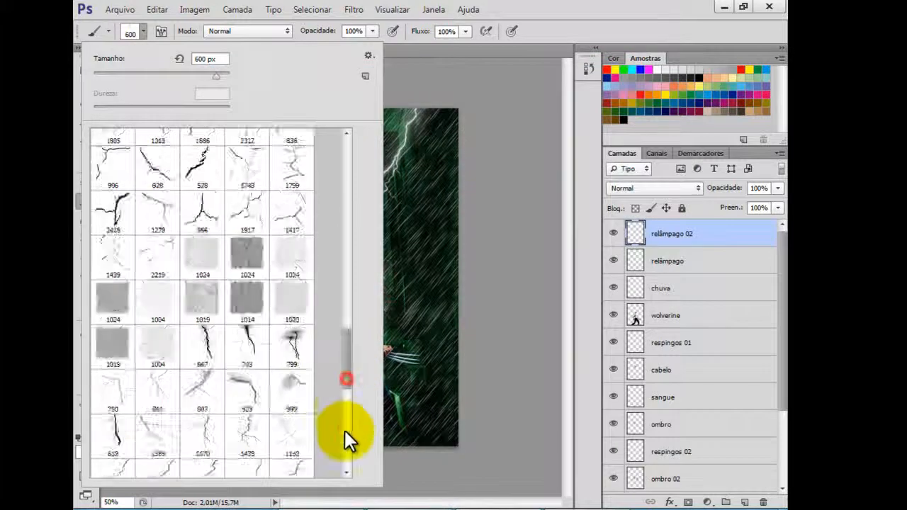
pyautogui.moveTo(344, 432)
pyautogui.mouseDown()
pyautogui.moveTo(349, 465)
pyautogui.moveTo(211, 453)
pyautogui.moveTo(175, 432)
pyautogui.moveTo(133, 451)
pyautogui.moveTo(206, 381)
pyautogui.mouseUp()
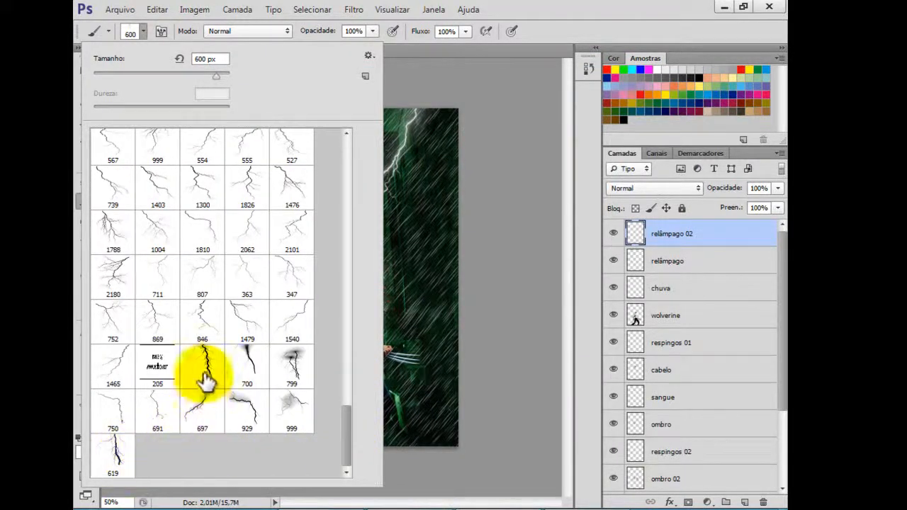
pyautogui.click(210, 365)
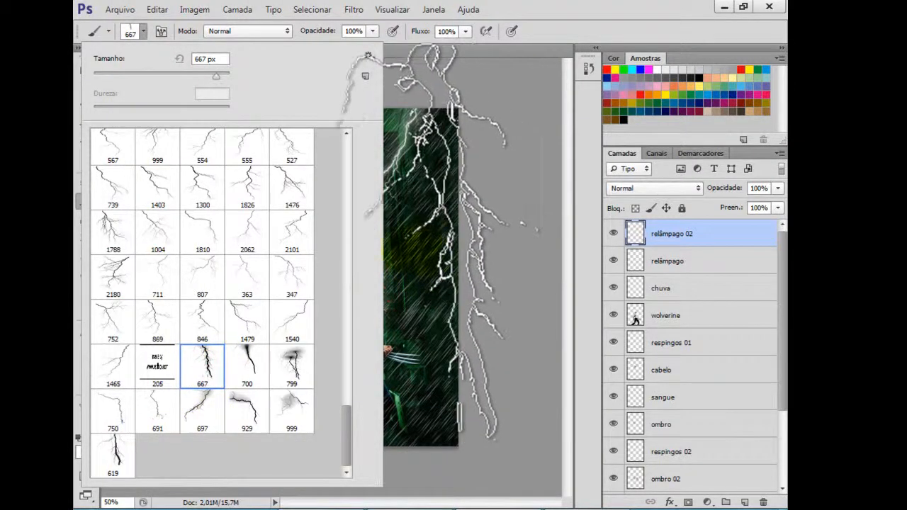
# Add a layer named relâmpago 03 directly above the relâmpago 02 layer.
pyautogui.click(454, 241)
pyautogui.click(340, 184)
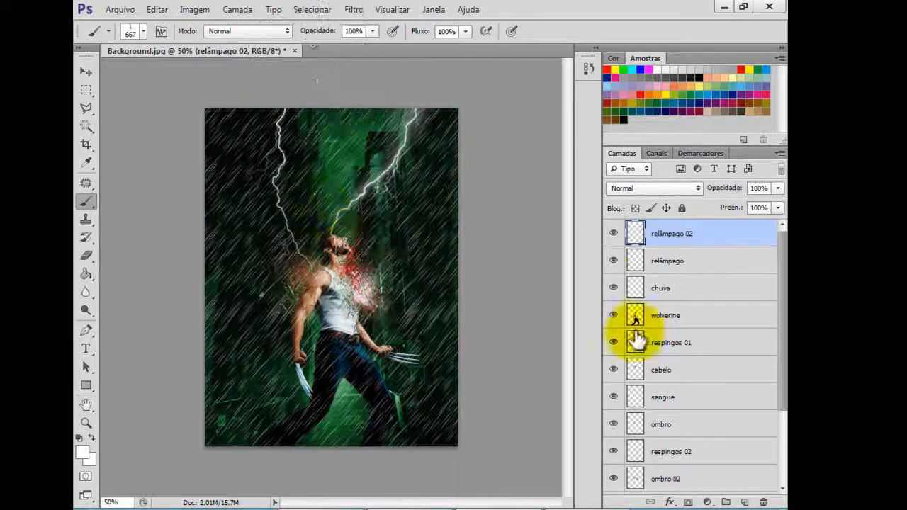
pyautogui.click(744, 502)
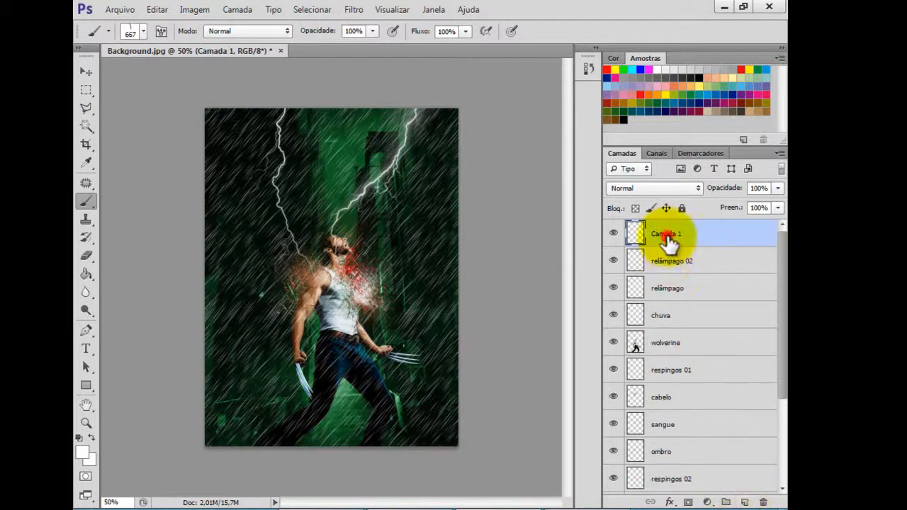
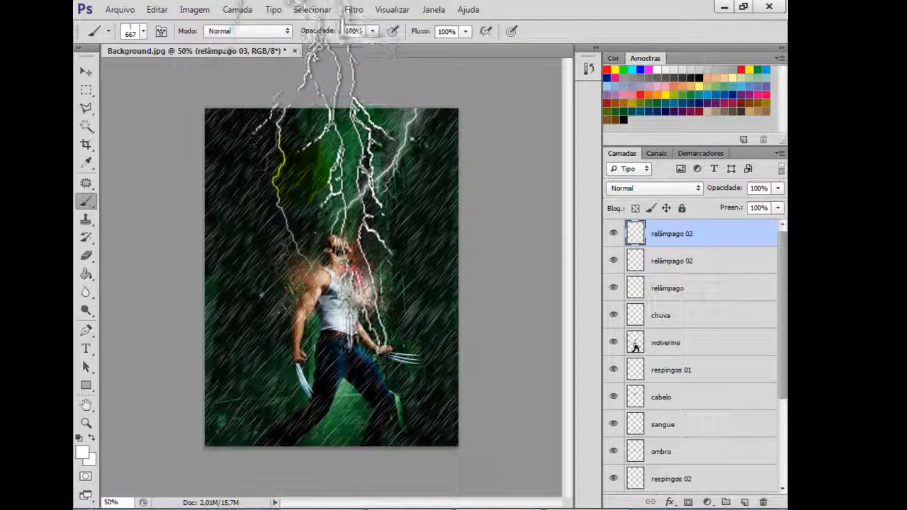
# Try a thick 667 px vertical lightning bolt striking the man's head on the relâmpago 03 layer, and undo it.
pyautogui.click(334, 78)
pyautogui.click(139, 210)
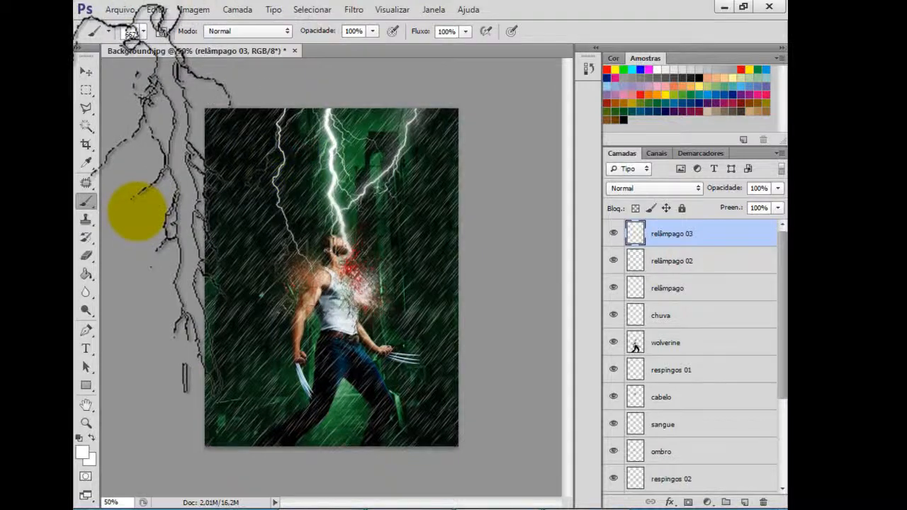
pyautogui.hotkey('ctrl', 'z')
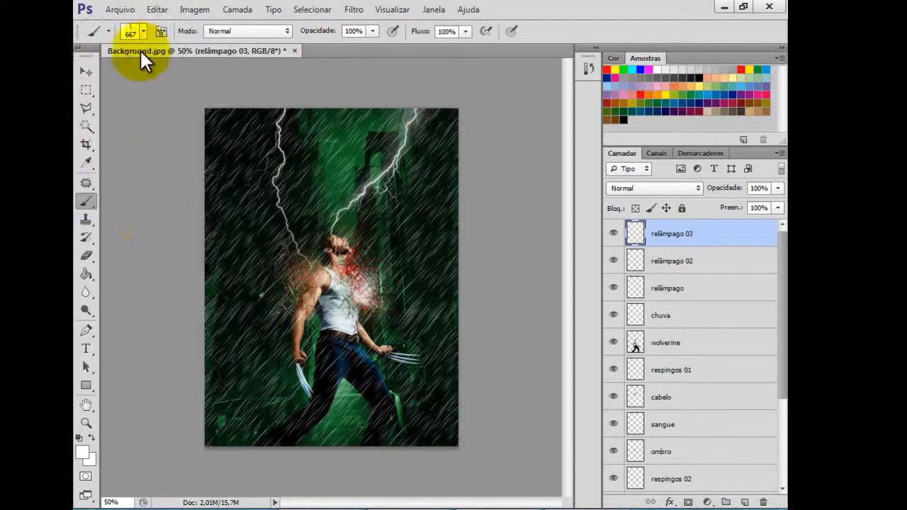
# Choose the 1389 px branching lightning brush, reduce it to 800 px and stamp a bolt crossing the diagonal one on relâmpago 03.
pyautogui.click(144, 31)
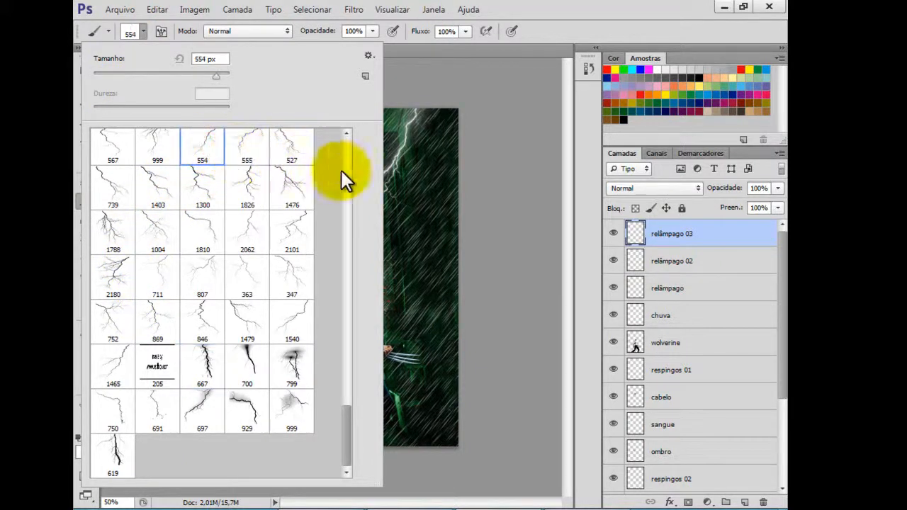
pyautogui.scroll(5, 345, 129)
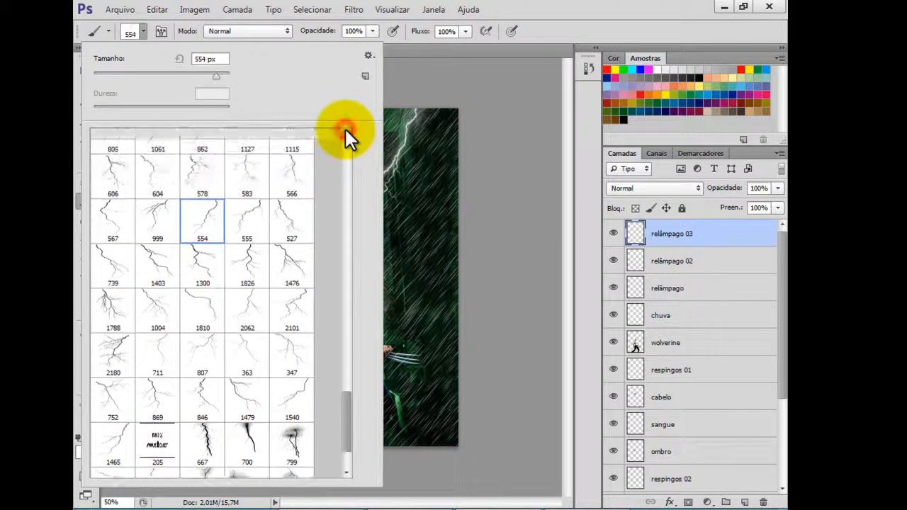
pyautogui.scroll(2, 345, 129)
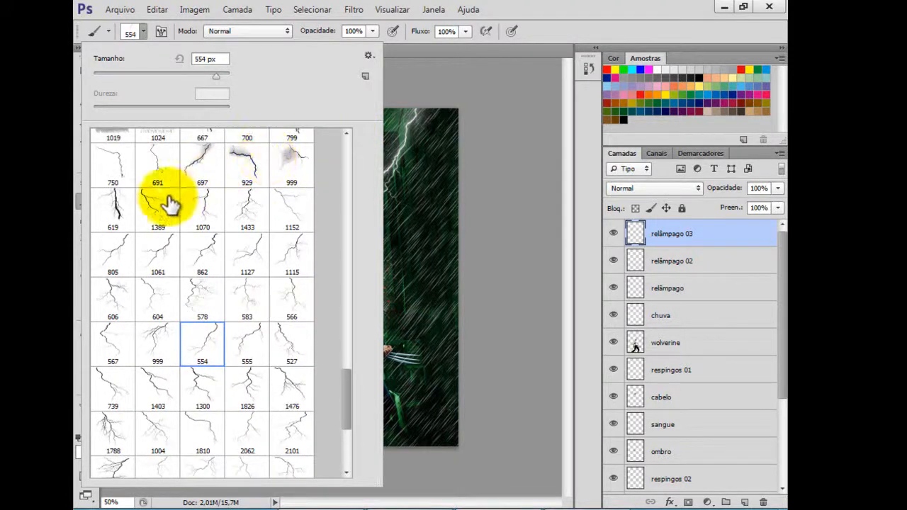
pyautogui.click(154, 210)
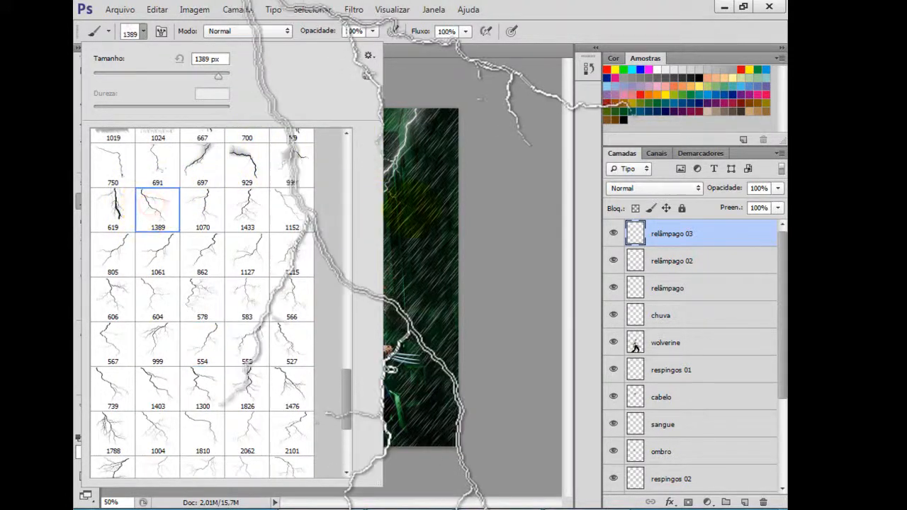
pyautogui.press('Return')
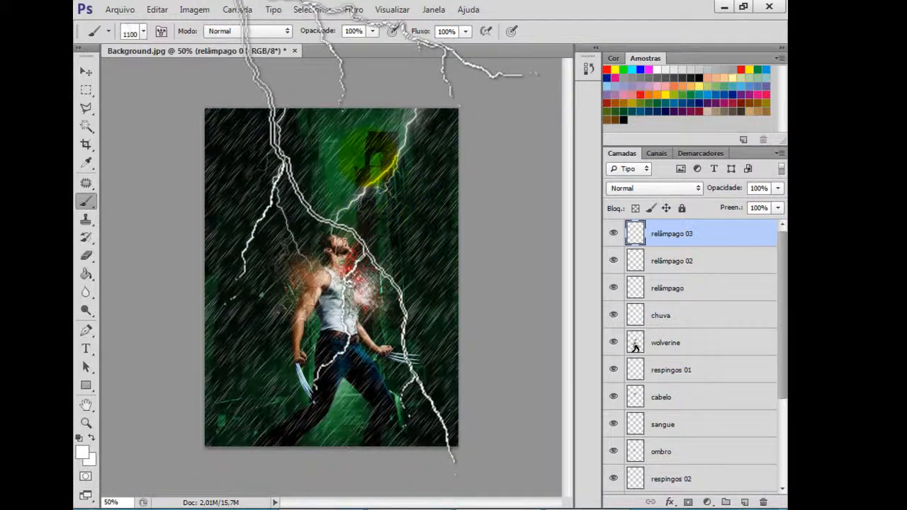
pyautogui.press('[')
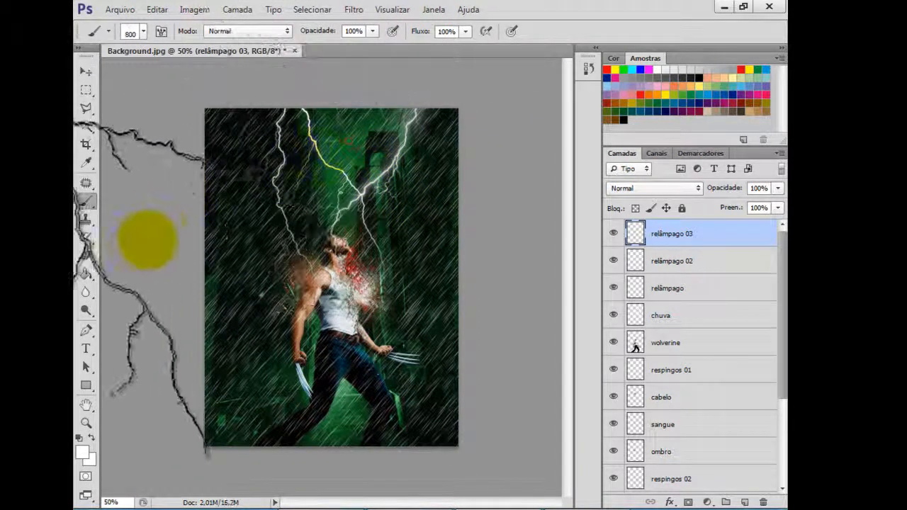
# Merge the relâmpago 03 and relâmpago 02 layers down into the relâmpago layer.
pyautogui.click(86, 71)
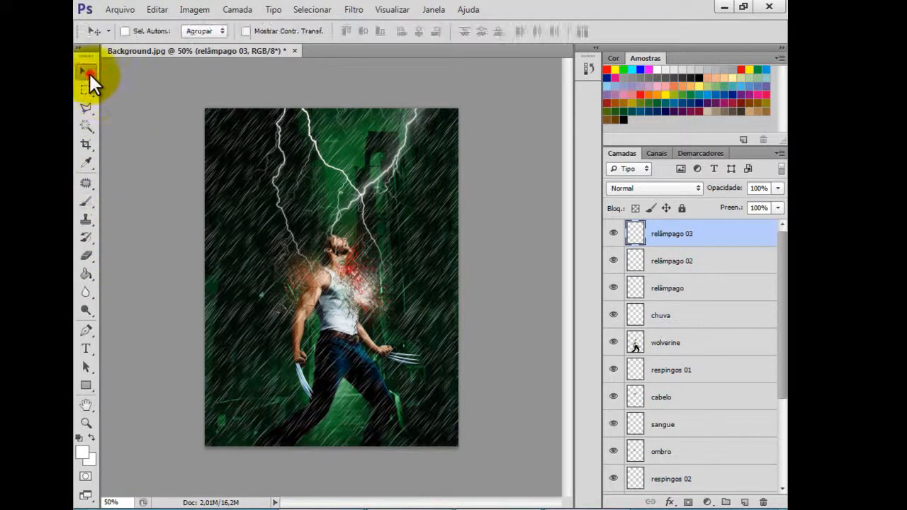
pyautogui.rightClick(679, 240)
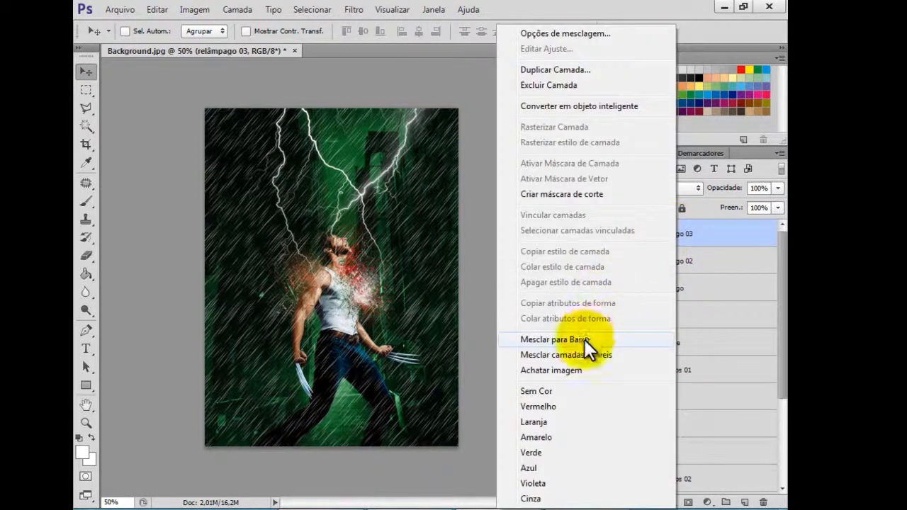
pyautogui.click(585, 339)
pyautogui.rightClick(678, 235)
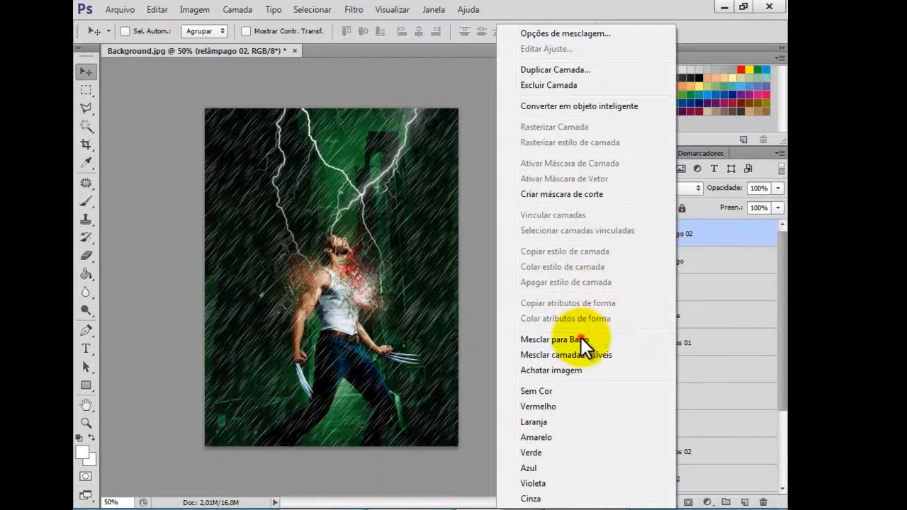
pyautogui.click(583, 341)
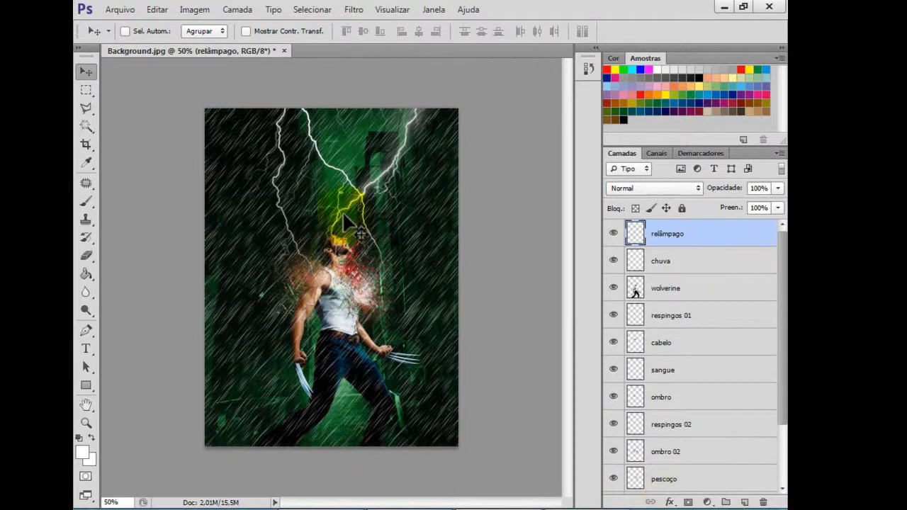
# Open the blending options of the relâmpago layer and enable the Outer Glow (Brilho Externo) effect.
pyautogui.click(468, 500)
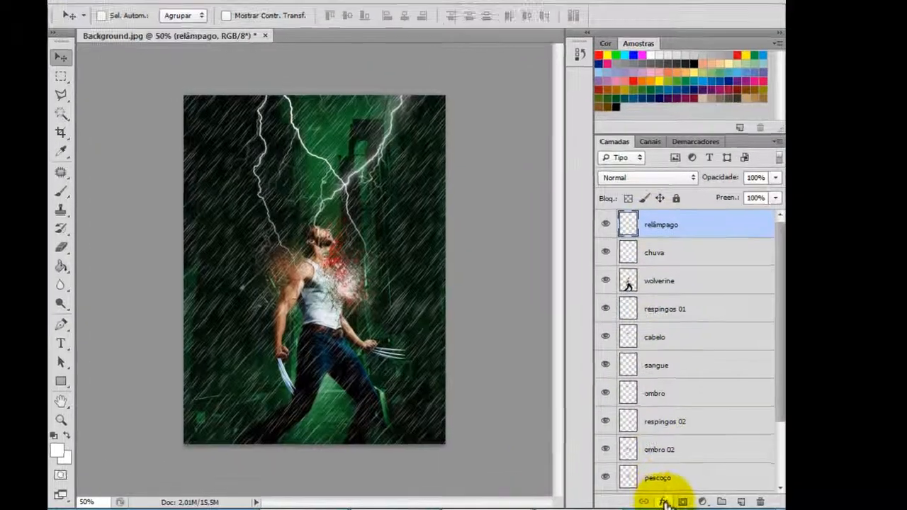
pyautogui.click(663, 502)
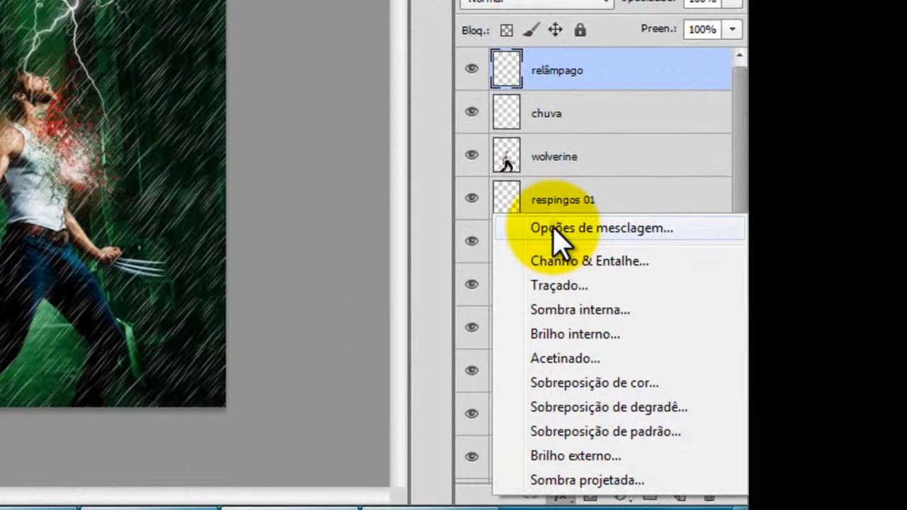
pyautogui.click(554, 229)
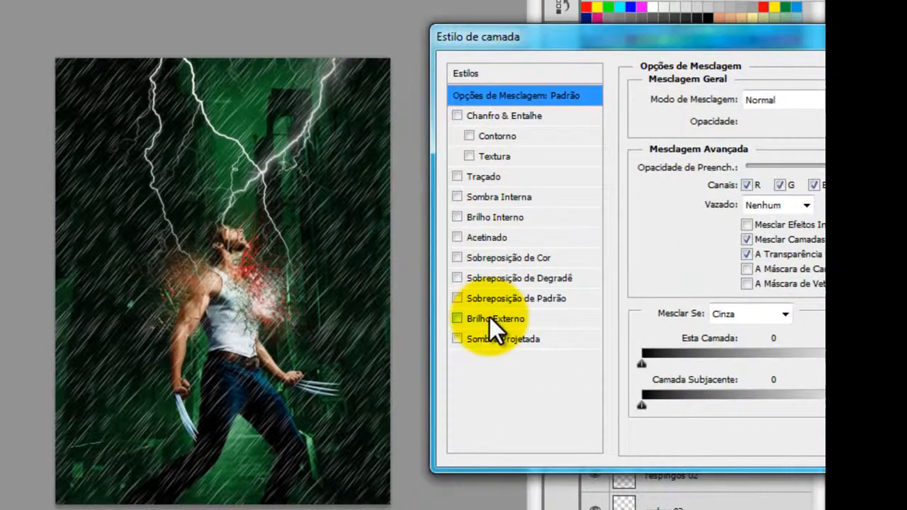
pyautogui.click(359, 202)
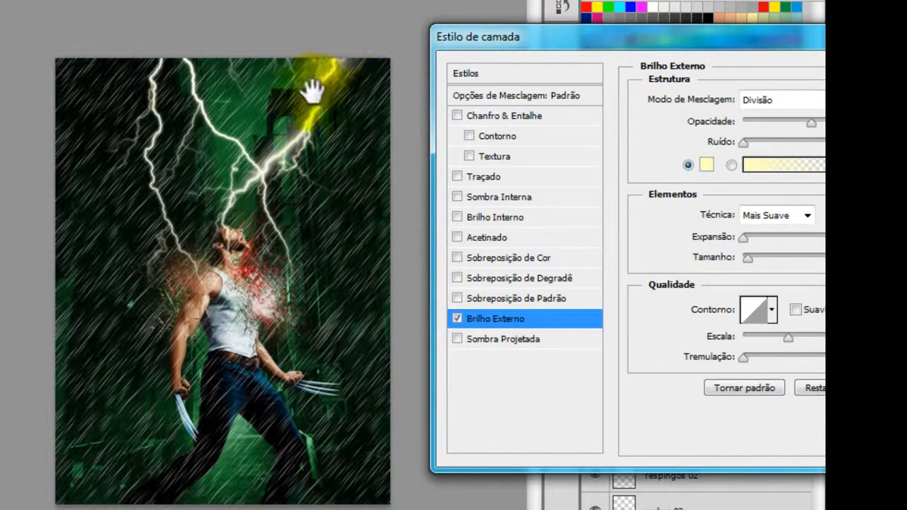
# Set the outer glow colour of the lightning to turquoise #38f6e6.
pyautogui.click(708, 167)
pyautogui.moveTo(606, 158); pyautogui.dragTo(664, 122)
pyautogui.click(648, 285)
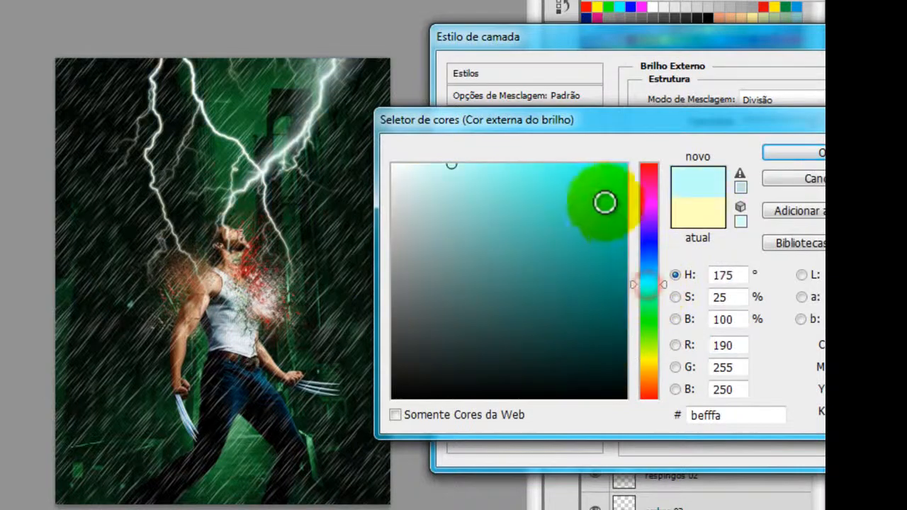
pyautogui.moveTo(608, 207); pyautogui.dragTo(591, 178)
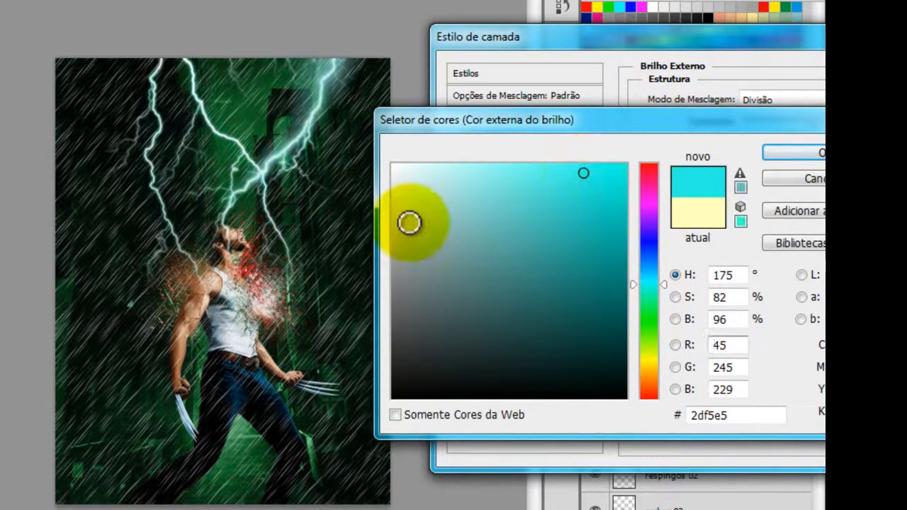
pyautogui.moveTo(770, 122); pyautogui.dragTo(745, 126)
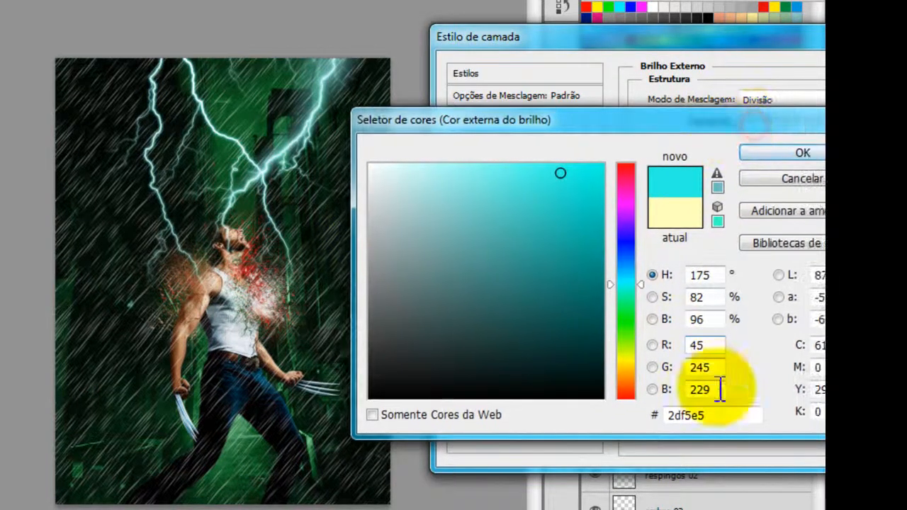
pyautogui.moveTo(716, 417); pyautogui.dragTo(655, 417)
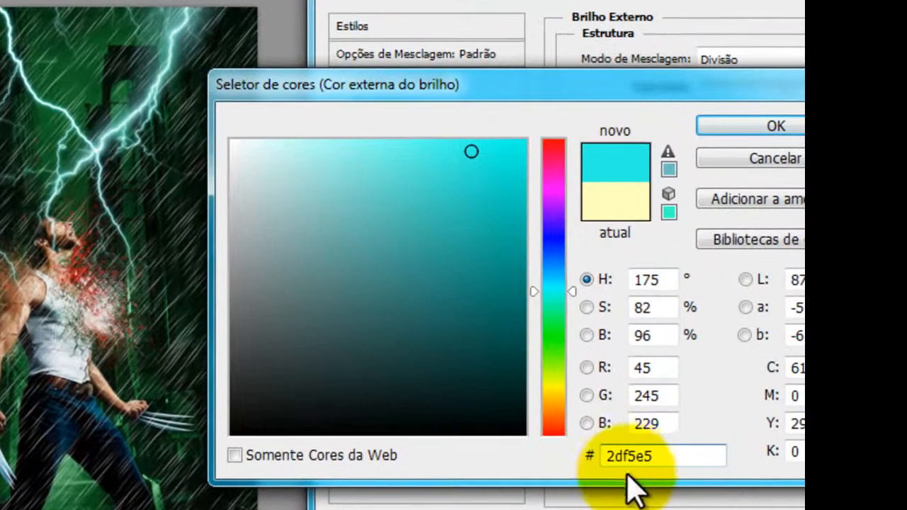
pyautogui.moveTo(716, 414); pyautogui.dragTo(632, 416)
pyautogui.click(685, 458)
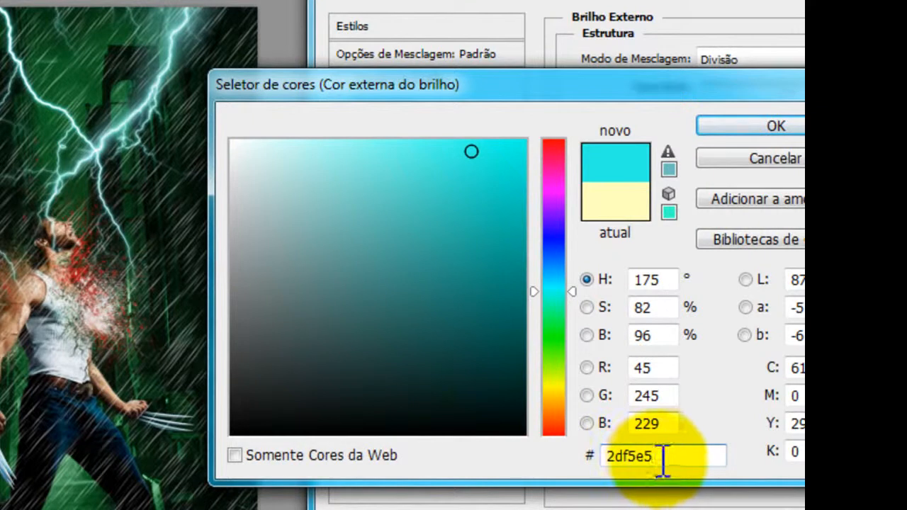
pyautogui.click(468, 168)
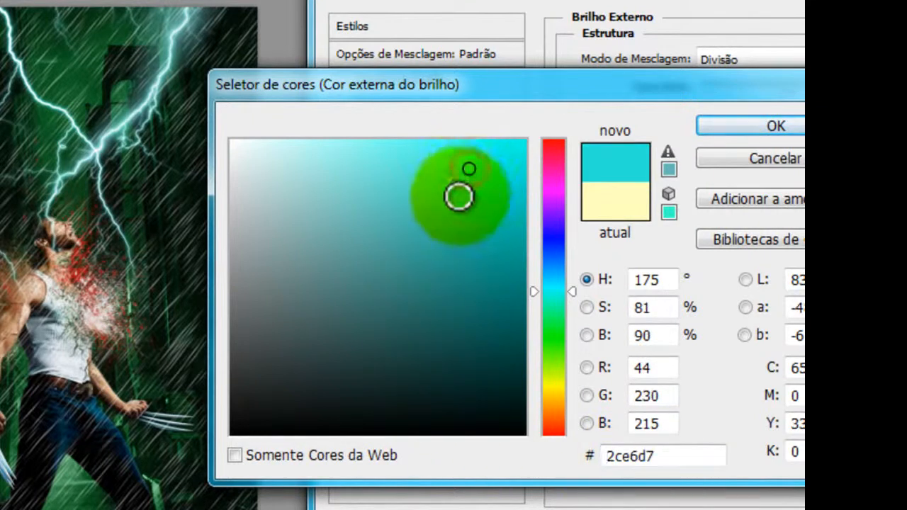
pyautogui.moveTo(454, 185)
pyautogui.mouseDown()
pyautogui.moveTo(437, 163)
pyautogui.moveTo(375, 163)
pyautogui.mouseUp()
pyautogui.moveTo(446, 176)
pyautogui.mouseDown()
pyautogui.moveTo(455, 151)
pyautogui.moveTo(472, 182)
pyautogui.moveTo(458, 166)
pyautogui.moveTo(452, 186)
pyautogui.moveTo(457, 149)
pyautogui.mouseUp()
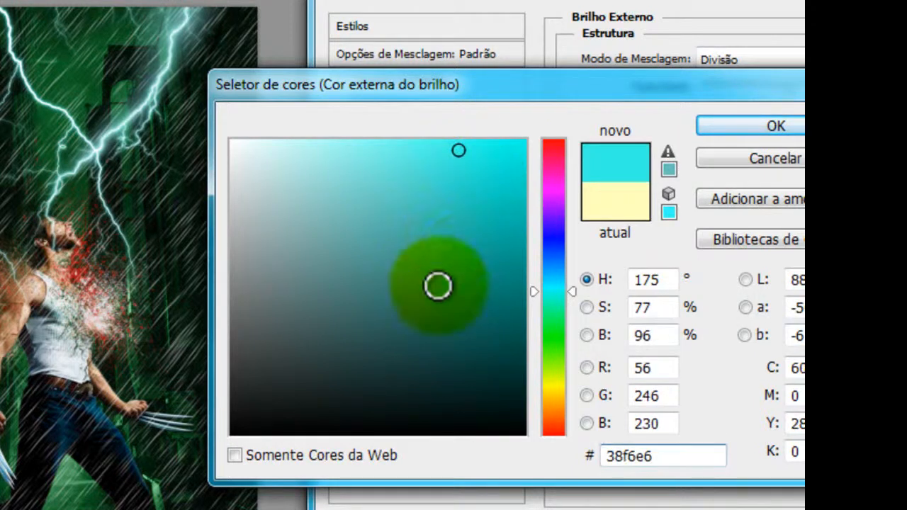
pyautogui.click(746, 128)
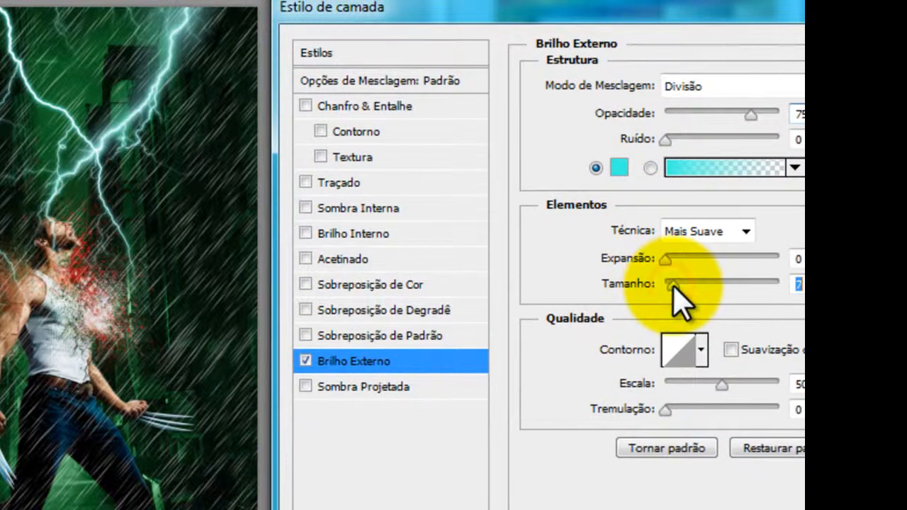
# Set the outer glow's size to 5 px and spread (Expansão) to 1%, and apply the layer style.
pyautogui.moveTo(675, 286); pyautogui.dragTo(672, 295)
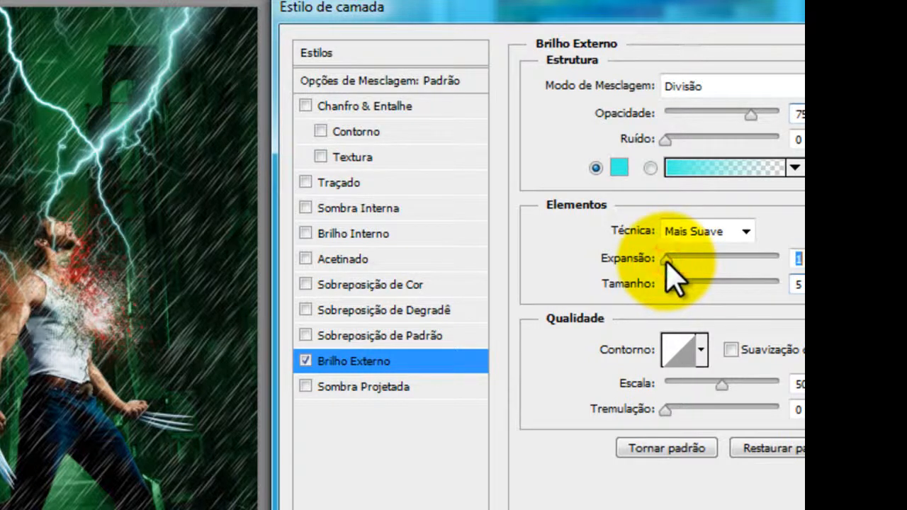
pyautogui.moveTo(621, 18); pyautogui.dragTo(489, 100)
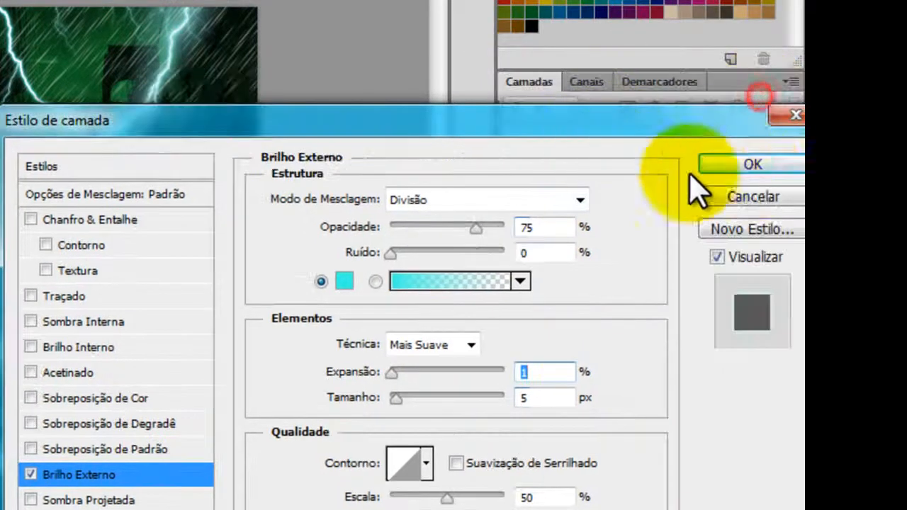
pyautogui.click(861, 133)
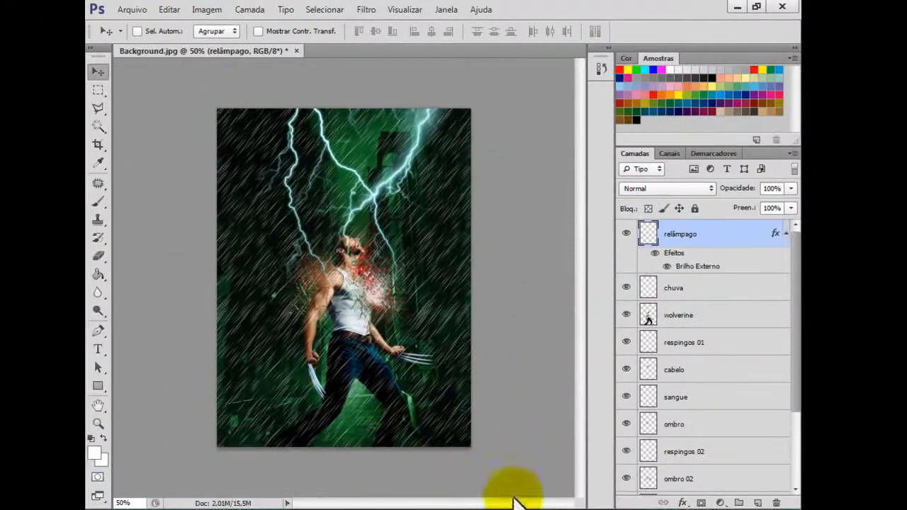
# Check the brush files in the BRUSHES folder, and return to Photoshop to add a new layer named rachadura.
pyautogui.click(345, 507)
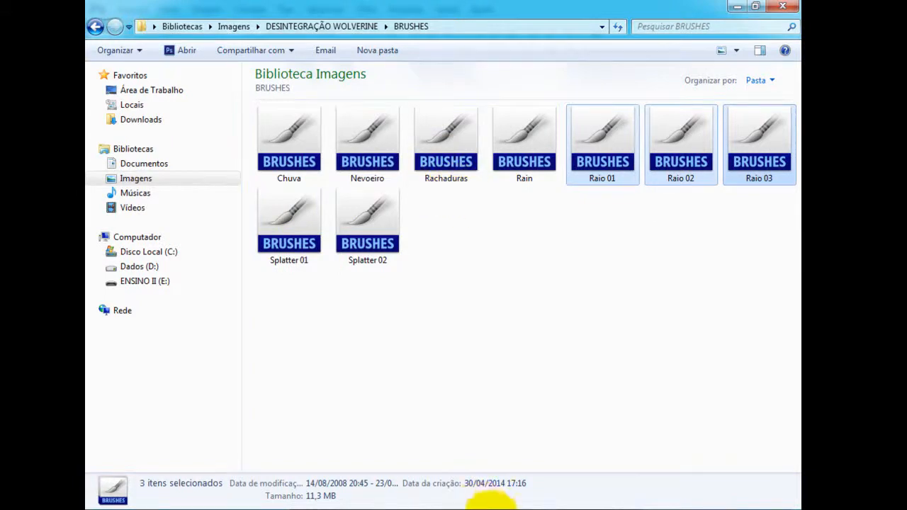
pyautogui.click(493, 505)
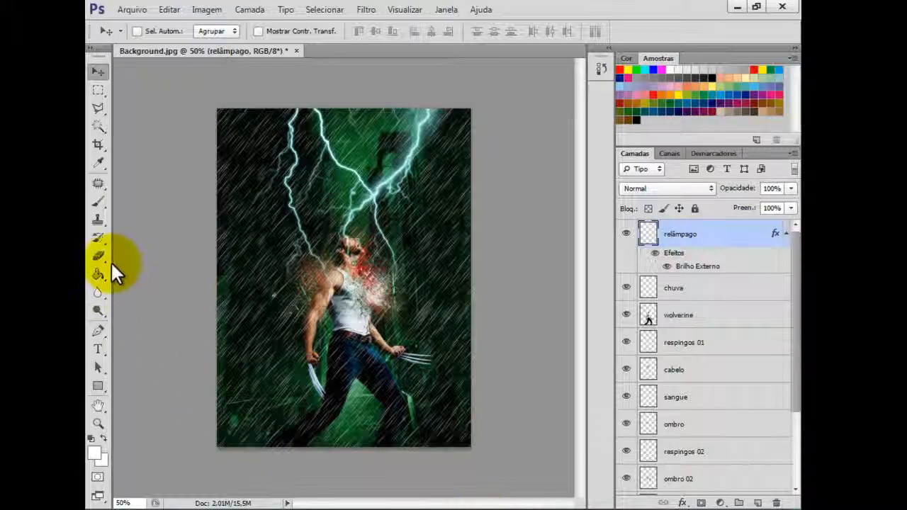
pyautogui.click(759, 502)
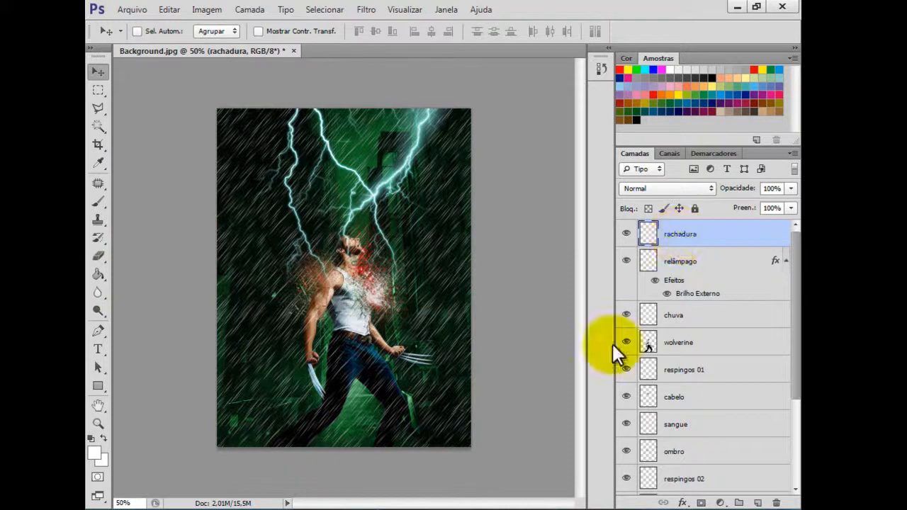
# Move the rachadura layer down the stack to just above the Plano de Fundo layer.
pyautogui.moveTo(698, 238); pyautogui.dragTo(694, 460)
pyautogui.scroll(-3, 792, 404)
pyautogui.scroll(-2, 786, 454)
pyautogui.moveTo(694, 324); pyautogui.dragTo(665, 489)
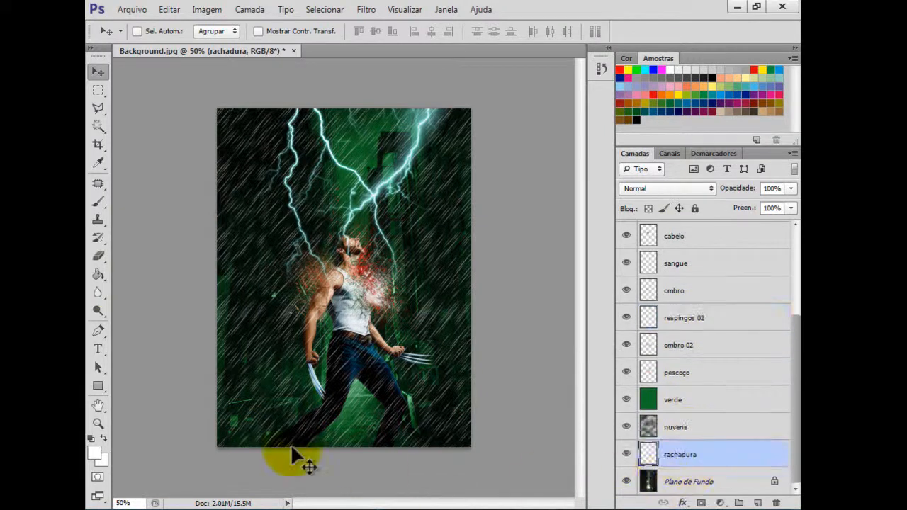
# Activate the Brush tool, try several crack brushes, and choose the 1116 px branching crack.
pyautogui.click(103, 205)
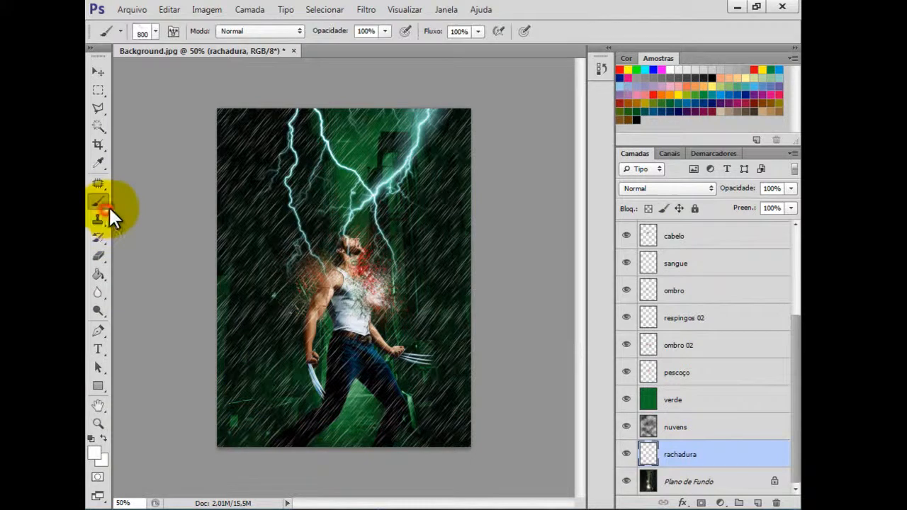
pyautogui.click(155, 32)
pyautogui.moveTo(359, 392); pyautogui.dragTo(343, 295)
pyautogui.click(255, 323)
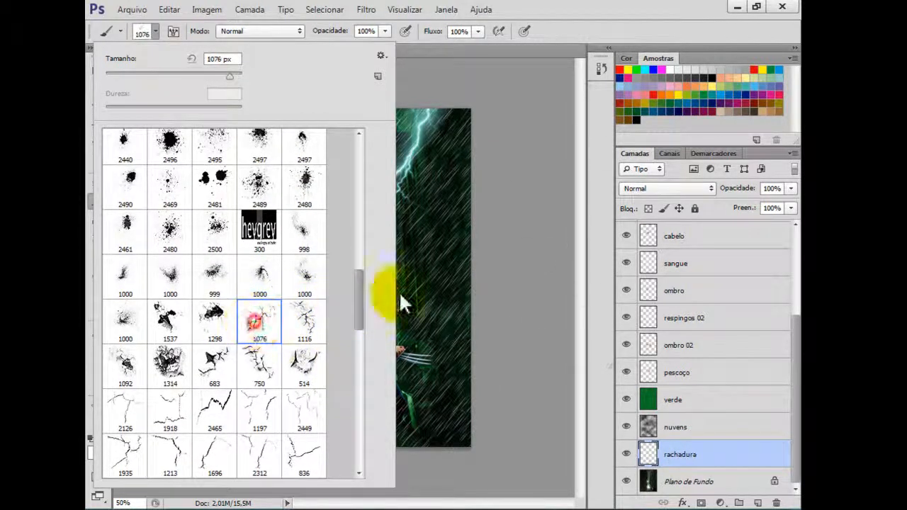
pyautogui.click(260, 364)
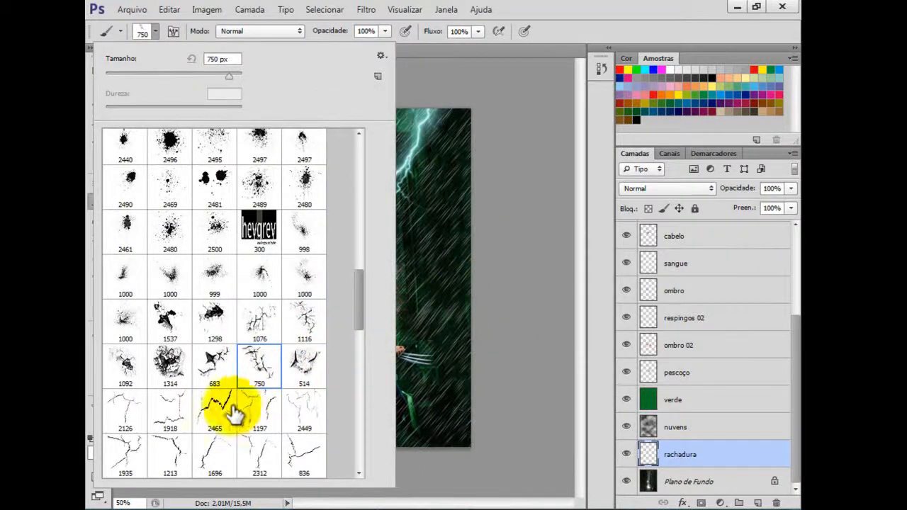
pyautogui.click(129, 448)
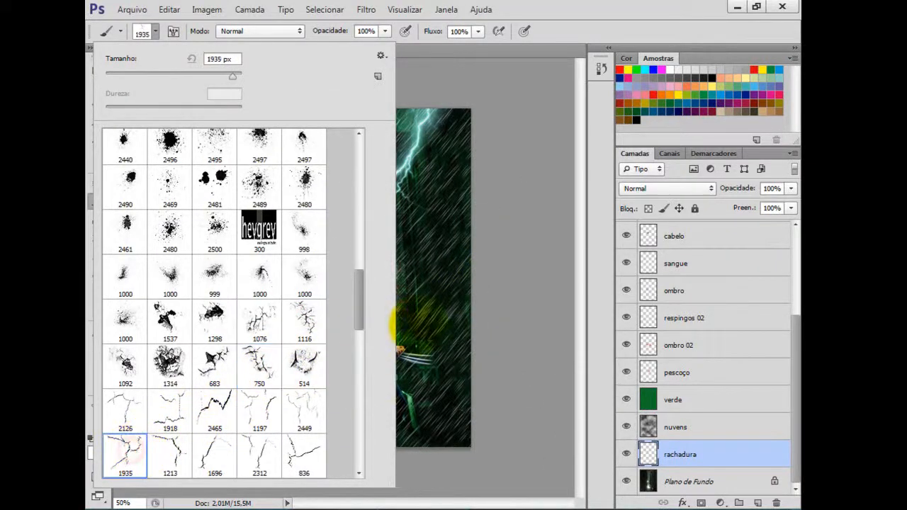
pyautogui.click(171, 451)
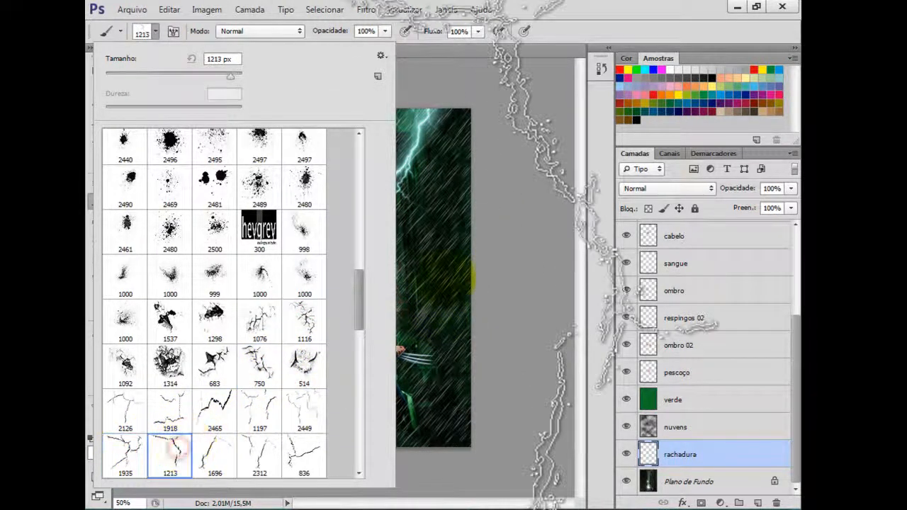
pyautogui.click(306, 325)
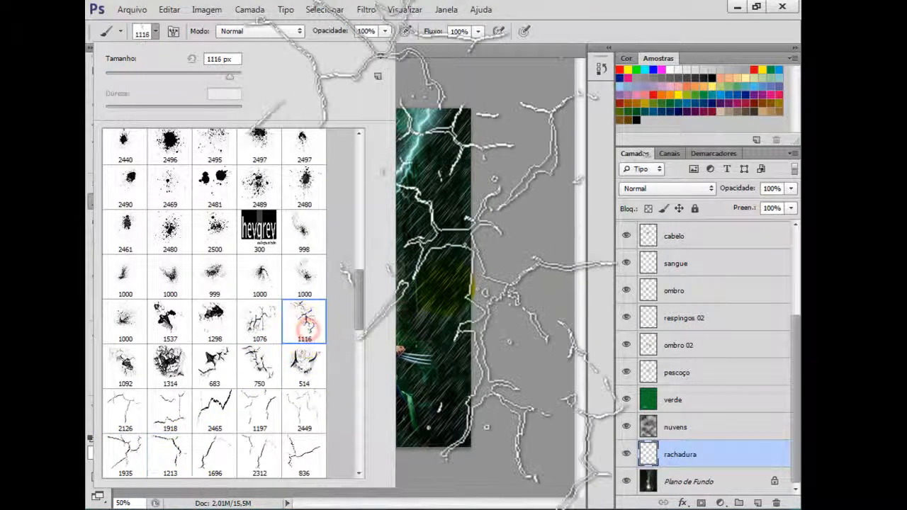
pyautogui.press('Return')
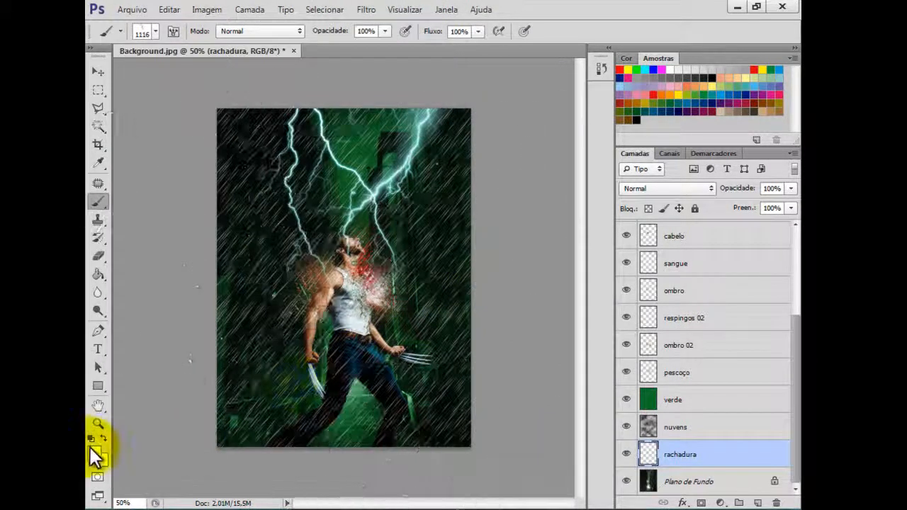
# Reset the foreground colour to black, reduce the crack brush to 300 px and stamp a crack between the man's legs on rachadura.
pyautogui.click(91, 439)
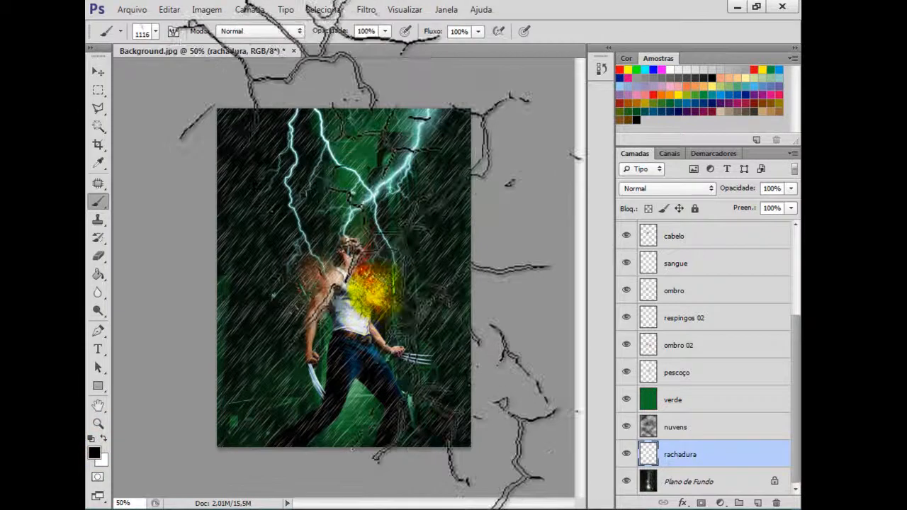
pyautogui.press('[')
pyautogui.press('[')
pyautogui.press('[')
pyautogui.press('[')
pyautogui.press('[')
pyautogui.press('[')
pyautogui.press('[')
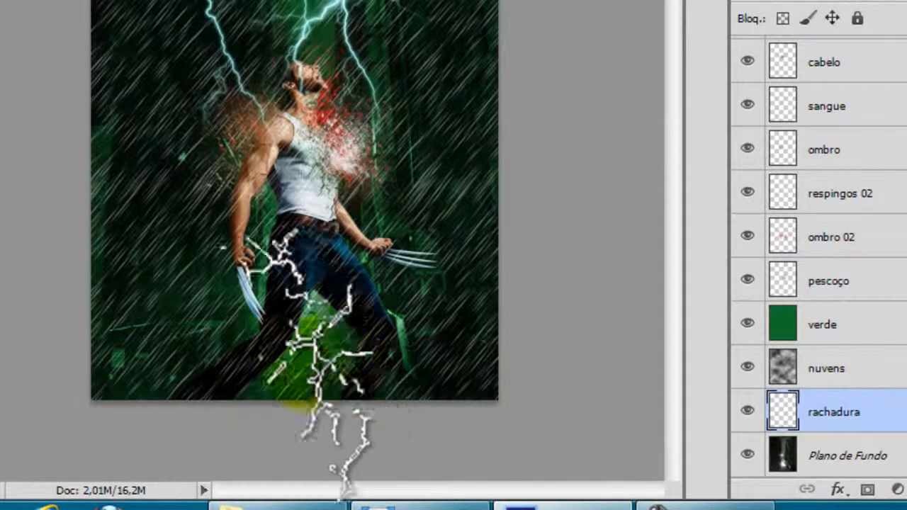
# Move the stamped crack slightly down towards the man's front leg on the rachadura layer.
pyautogui.press('v')
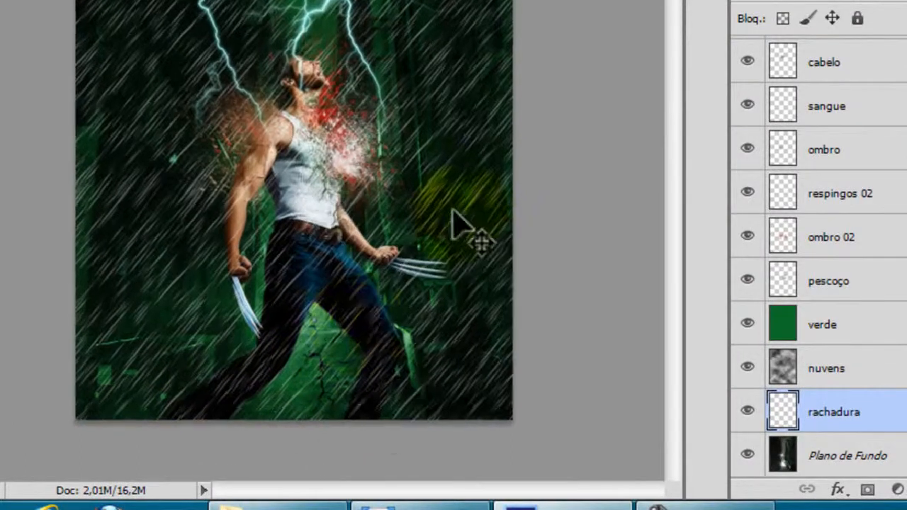
pyautogui.scroll(3, 461, 227)
pyautogui.press('b')
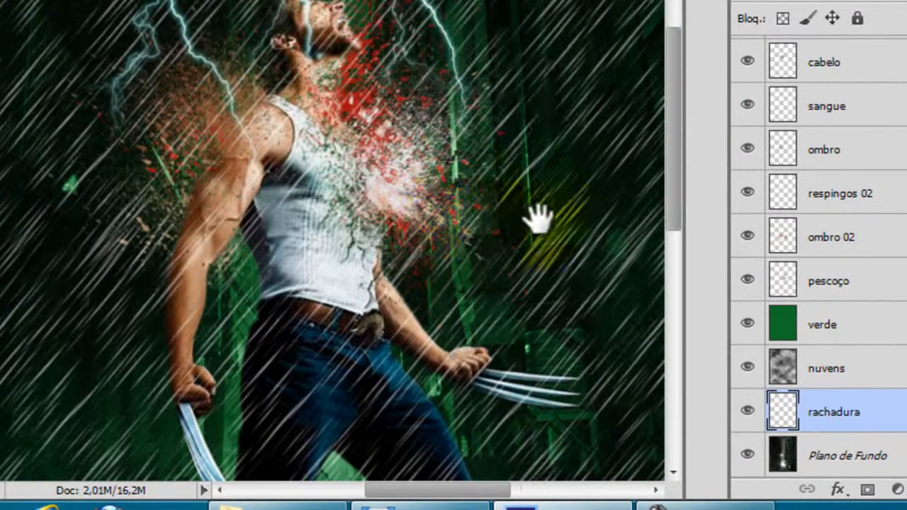
pyautogui.moveTo(541, 203); pyautogui.dragTo(529, 239)
pyautogui.click(312, 245)
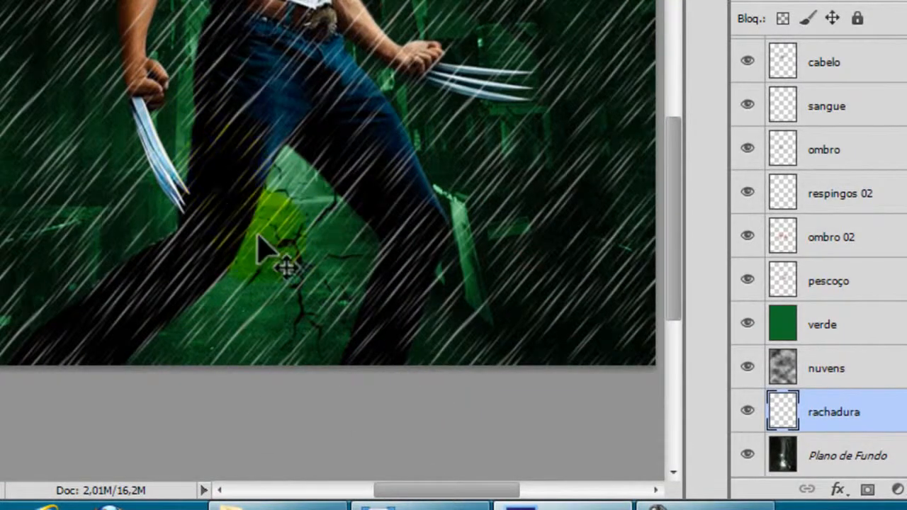
pyautogui.moveTo(303, 253); pyautogui.dragTo(314, 266)
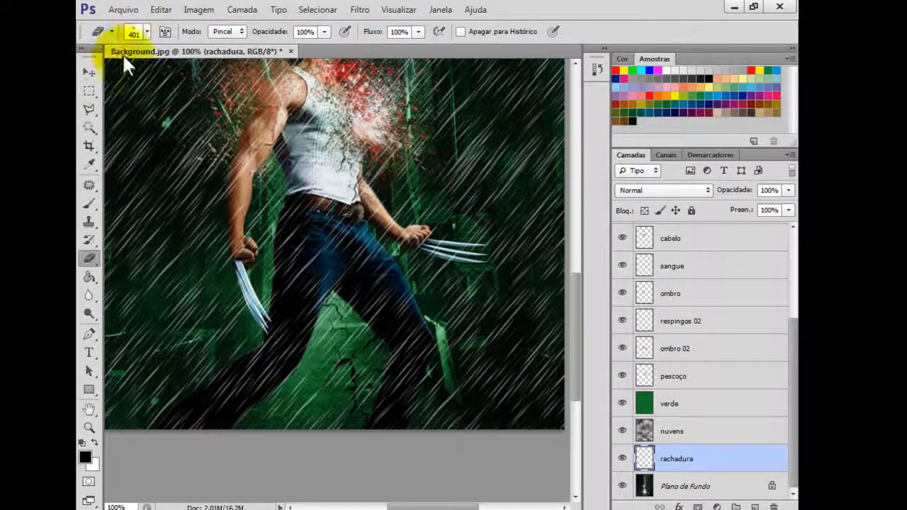
# Erase around the crack's upper end between the legs using a soft round 150 px eraser with 0% hardness.
pyautogui.click(146, 31)
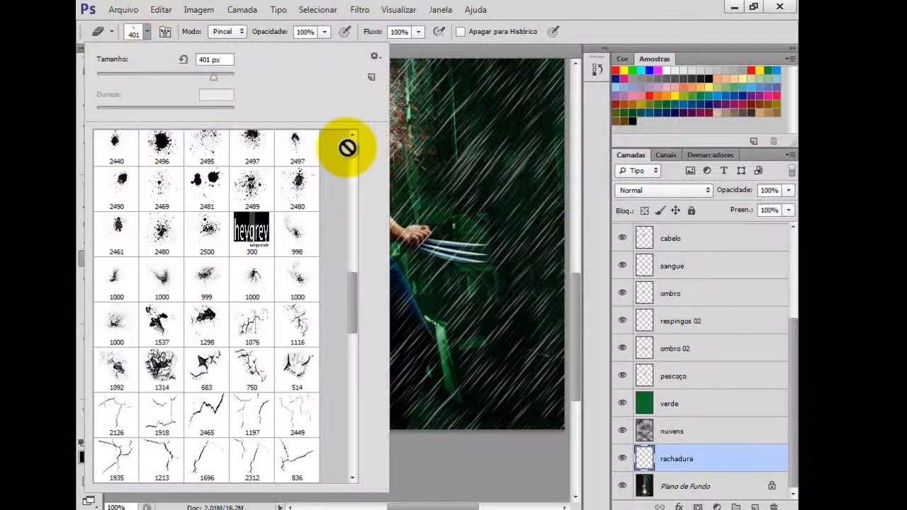
pyautogui.click(354, 148)
pyautogui.click(216, 157)
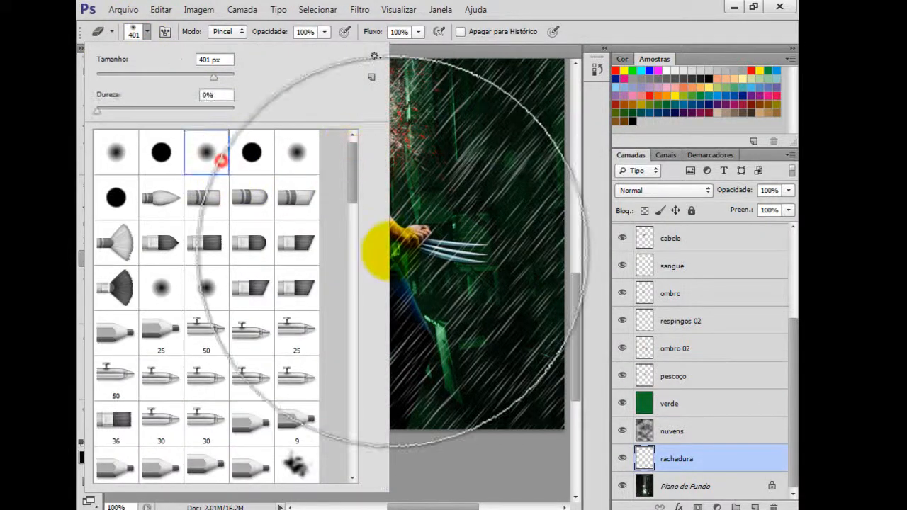
pyautogui.click(391, 252)
pyautogui.press('[')
pyautogui.press('[')
pyautogui.press('[')
pyautogui.press('[')
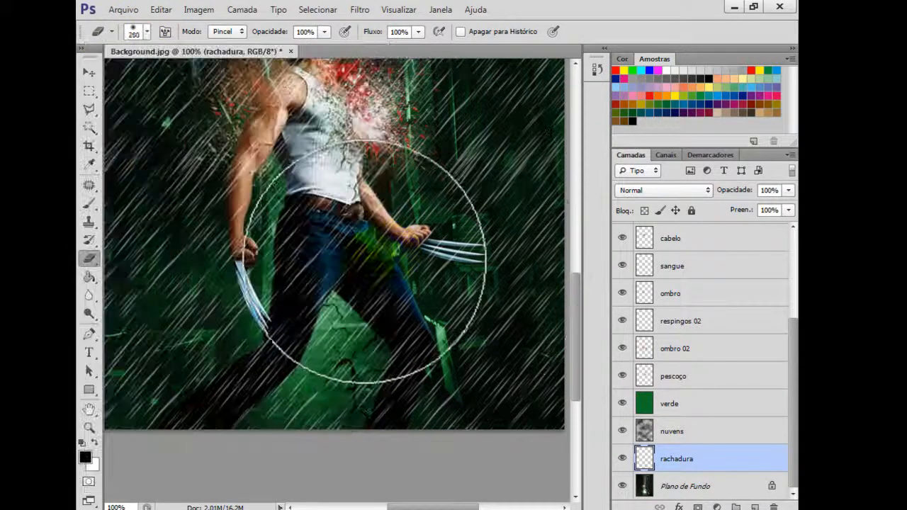
pyautogui.moveTo(329, 278); pyautogui.dragTo(321, 286)
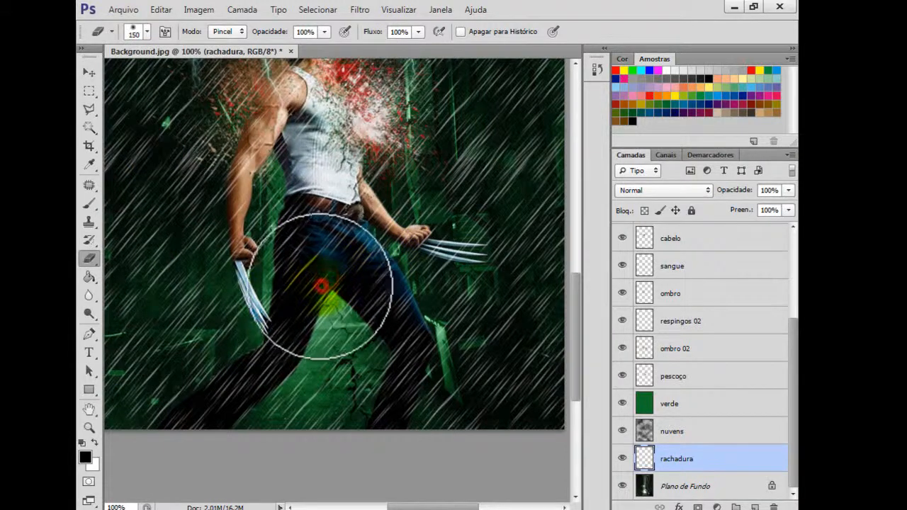
# Add a new layer named rachadura 2 above rachadura and activate the Brush tool.
pyautogui.click(87, 73)
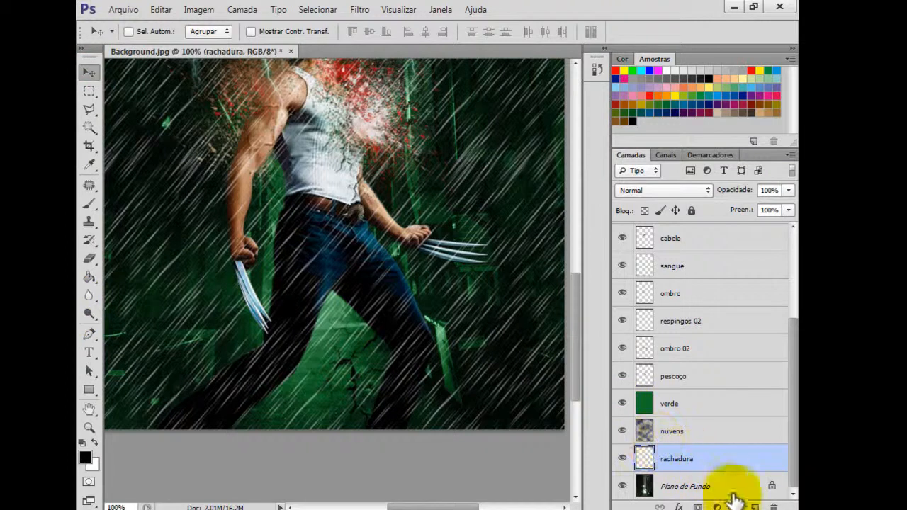
pyautogui.click(755, 507)
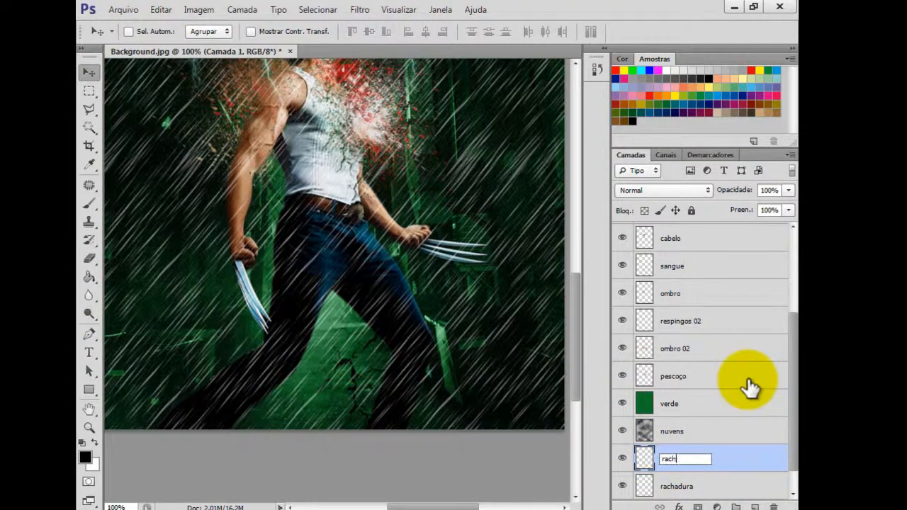
pyautogui.press('Return')
pyautogui.click(86, 202)
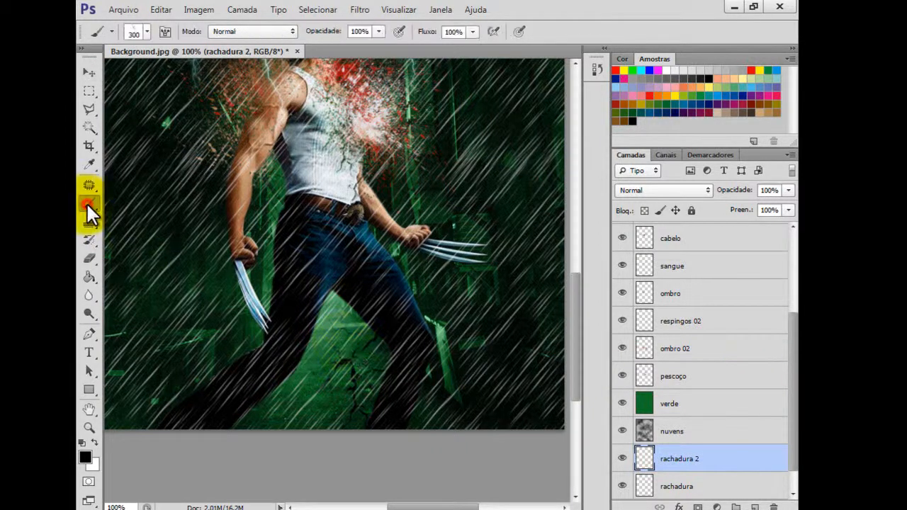
# Choose the 1076 px crack brush, reduce it to 300 px and stamp a crack across the legs on rachadura 2.
pyautogui.click(148, 33)
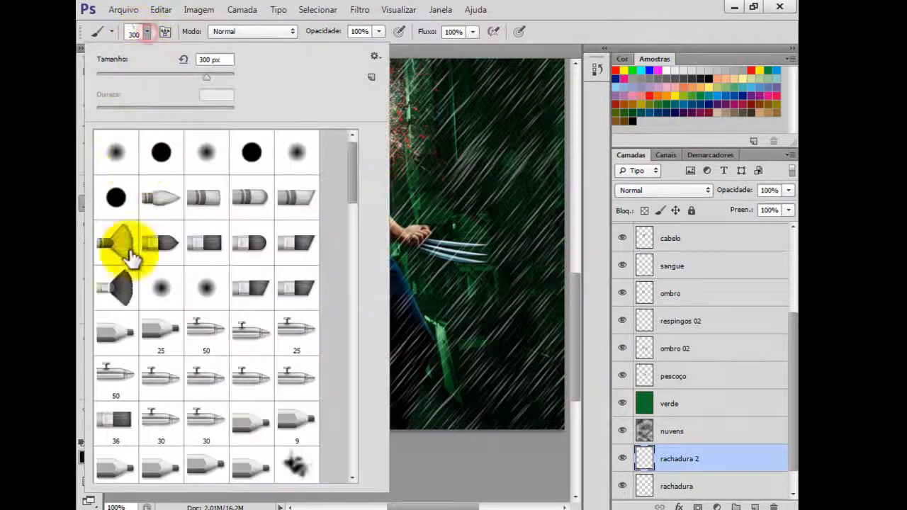
pyautogui.moveTo(355, 196); pyautogui.dragTo(354, 354)
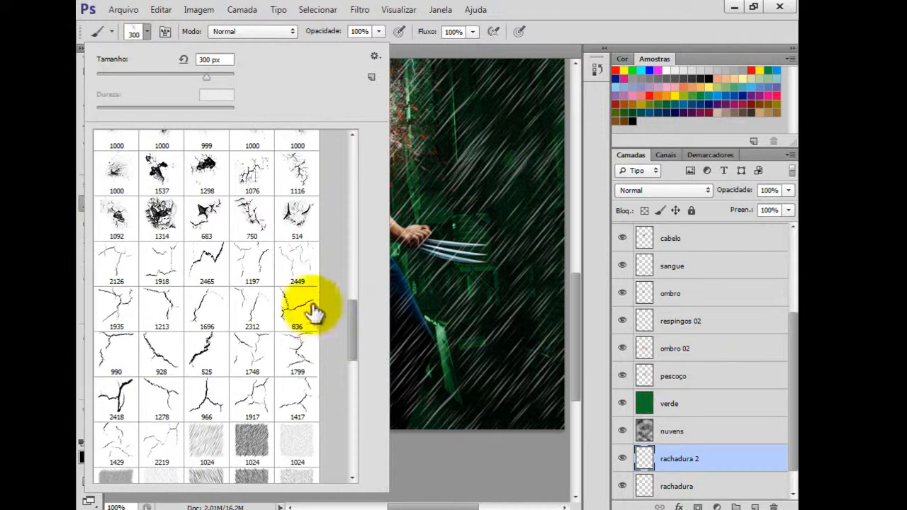
pyautogui.click(259, 177)
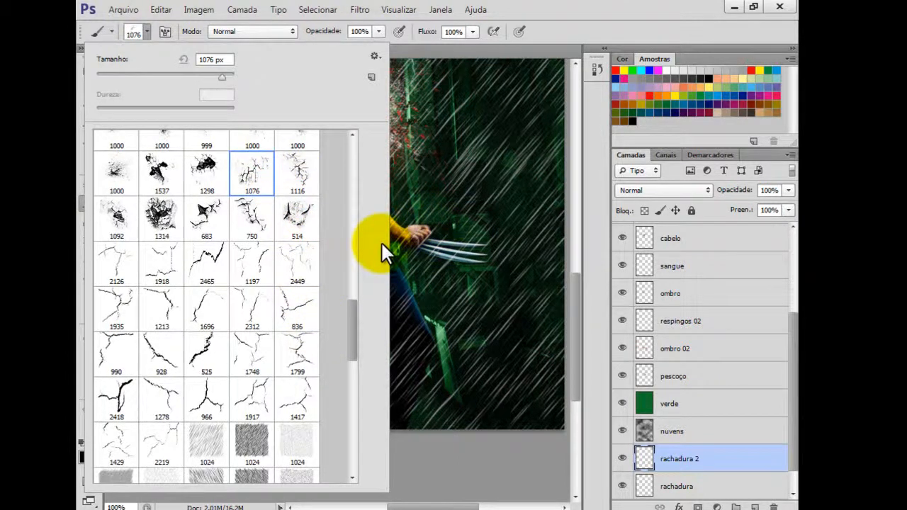
pyautogui.press('Return')
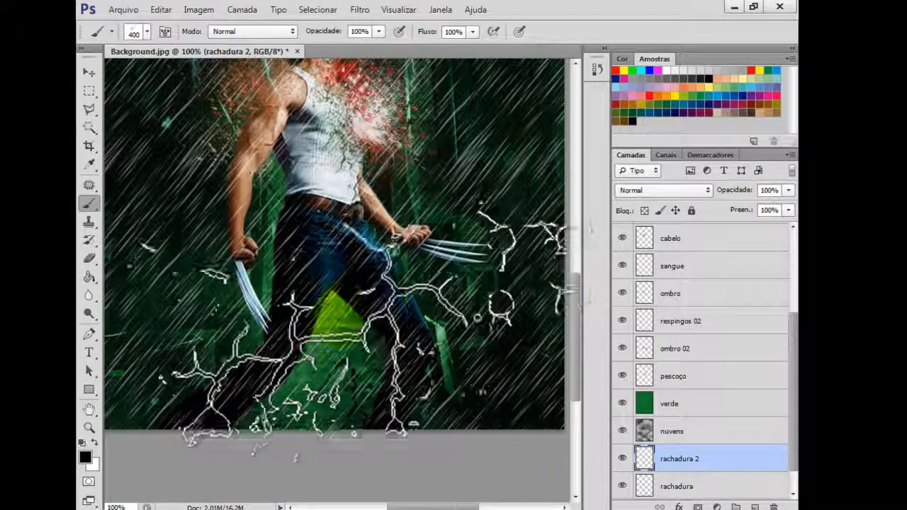
pyautogui.press('[')
pyautogui.click(310, 362)
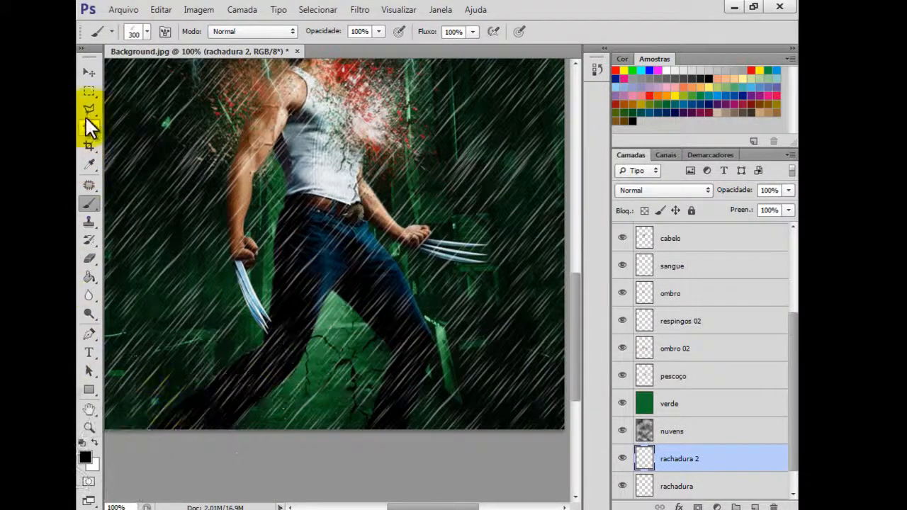
# Rotate the rachadura 2 crack about a quarter turn counterclockwise and shift it down onto the ground between the legs.
pyautogui.click(87, 73)
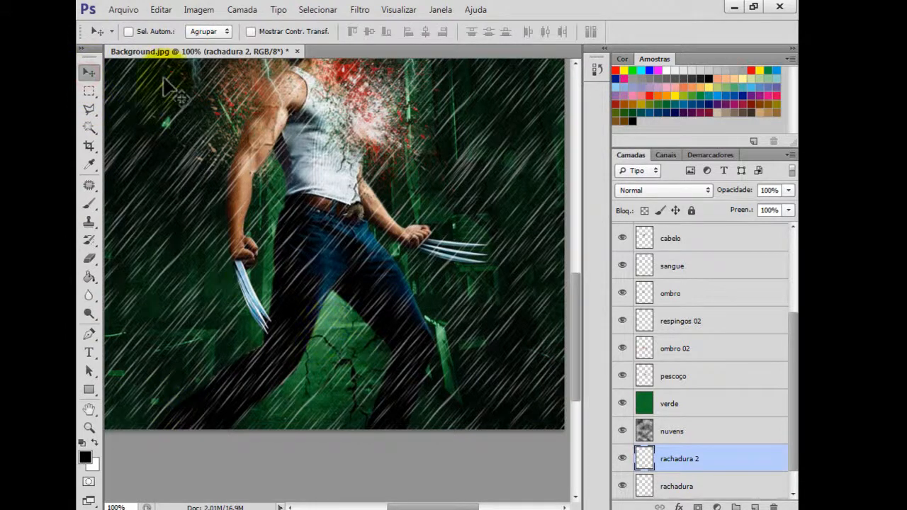
pyautogui.click(161, 10)
pyautogui.moveTo(224, 272)
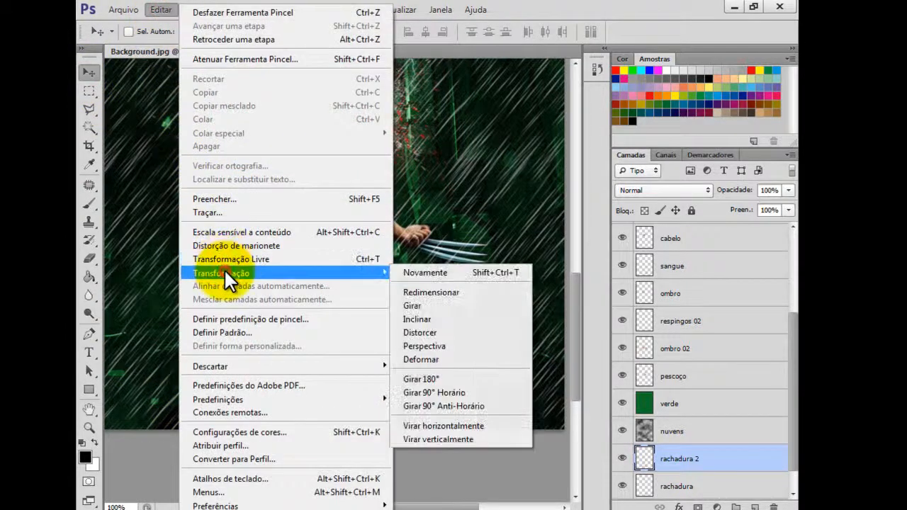
pyautogui.click(413, 292)
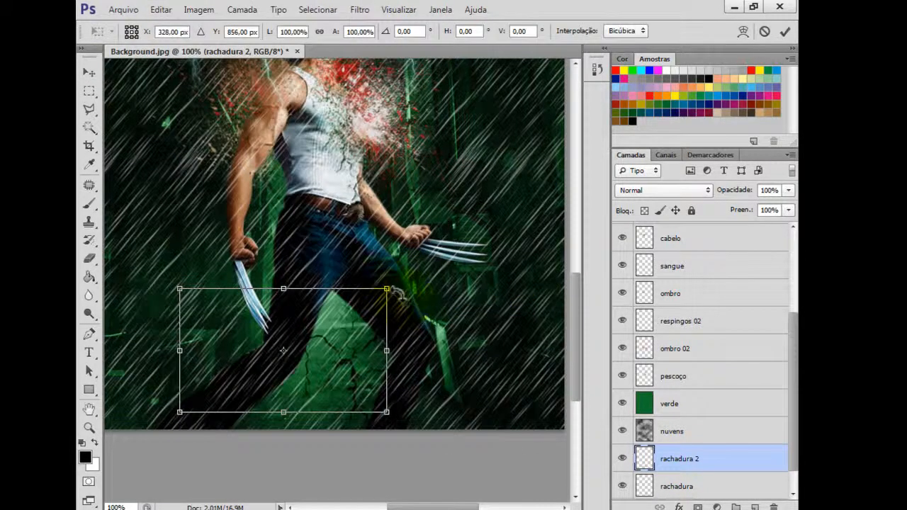
pyautogui.moveTo(390, 285); pyautogui.dragTo(230, 259)
pyautogui.moveTo(304, 390); pyautogui.dragTo(298, 403)
pyautogui.press('Return')
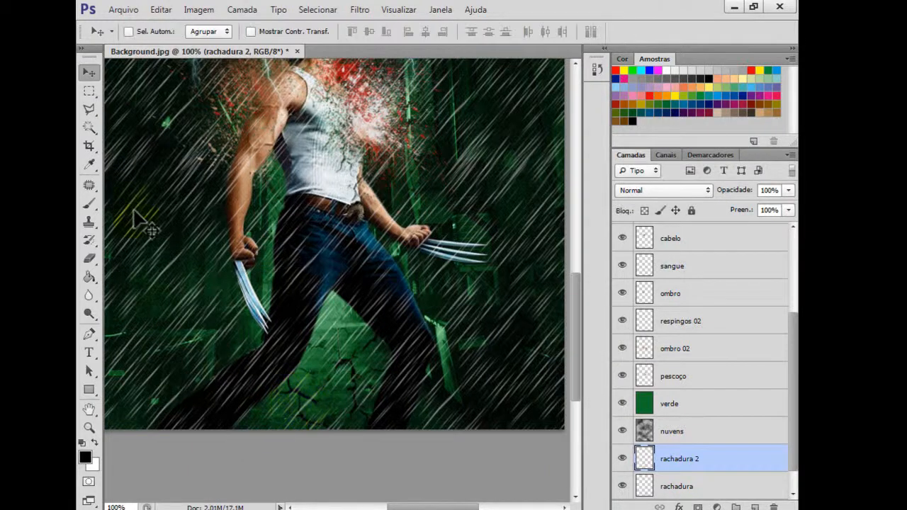
# Scale the rachadura 2 crack's height to 77.63%, keeping its lower edge in place so it lies flatter on the ground.
pyautogui.click(161, 9)
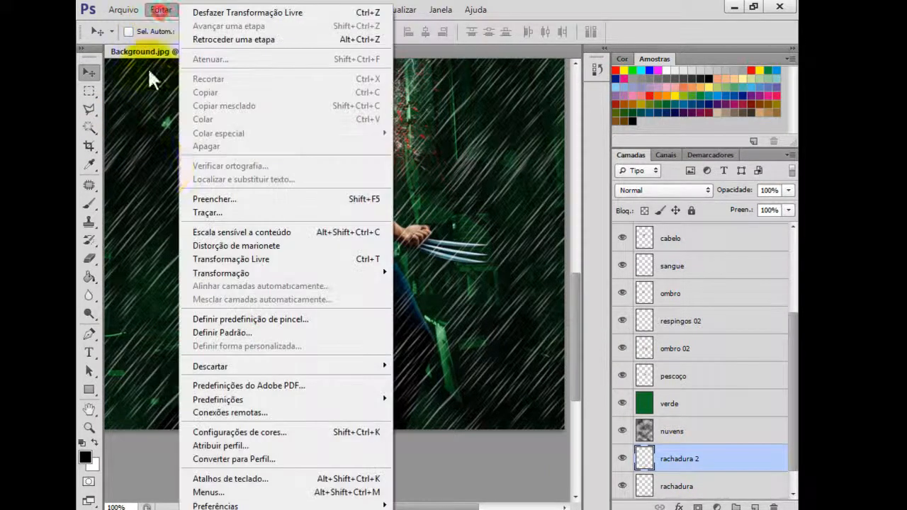
pyautogui.moveTo(234, 274)
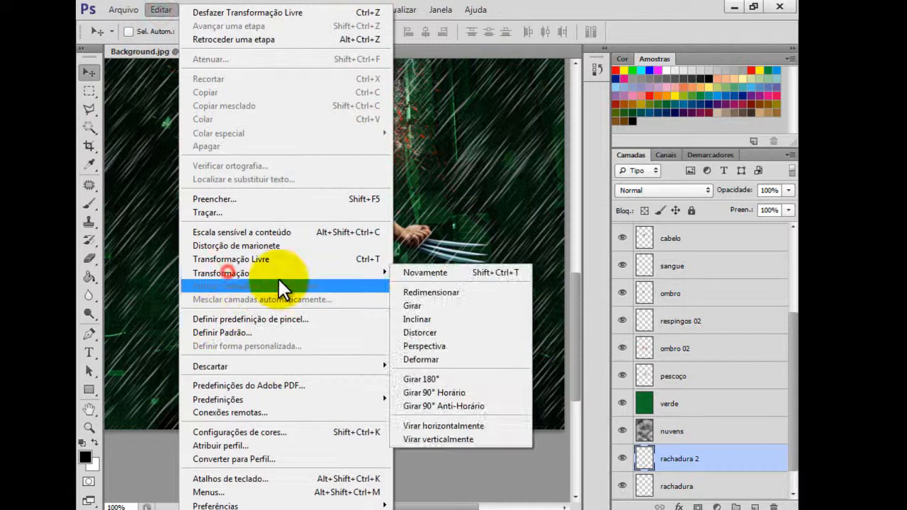
pyautogui.click(408, 291)
pyautogui.moveTo(282, 272); pyautogui.dragTo(277, 320)
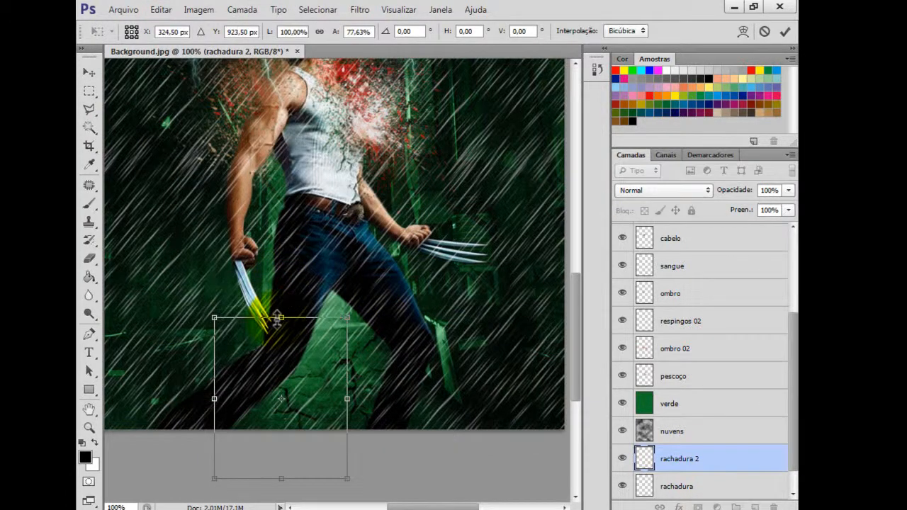
pyautogui.press('Return')
# Collapse the relâmpago layer's effects and erase the lightning overlapping the man's face and chest with the 150 px soft eraser.
pyautogui.hotkey('ctrl', '-')
pyautogui.hotkey('ctrl', '-')
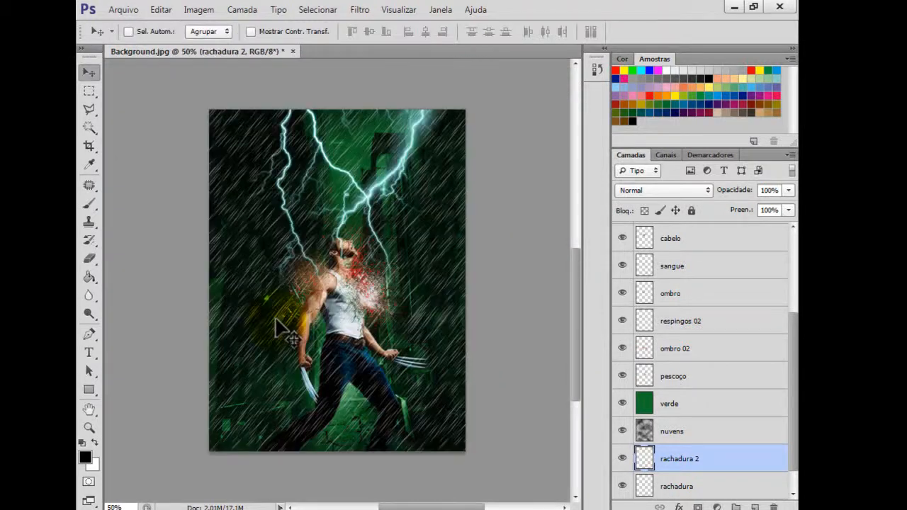
pyautogui.hotkey('ctrl', '+')
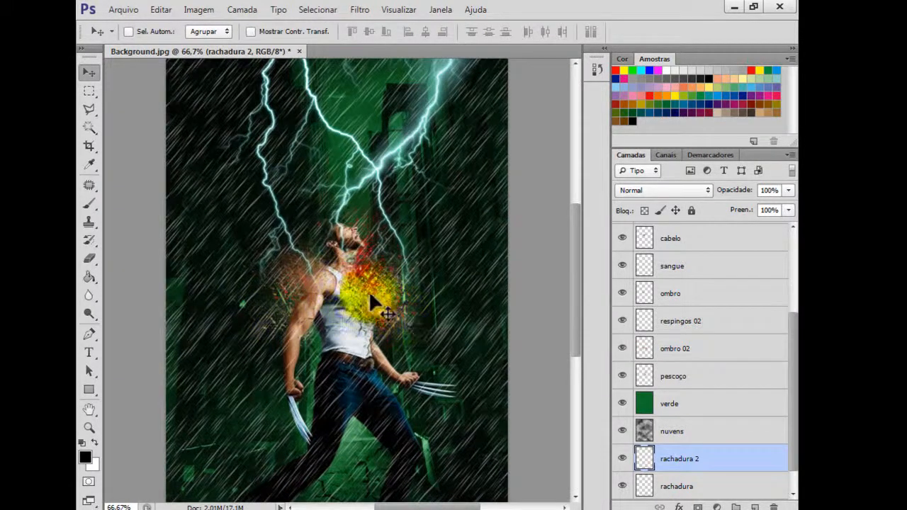
pyautogui.moveTo(364, 288); pyautogui.dragTo(340, 226)
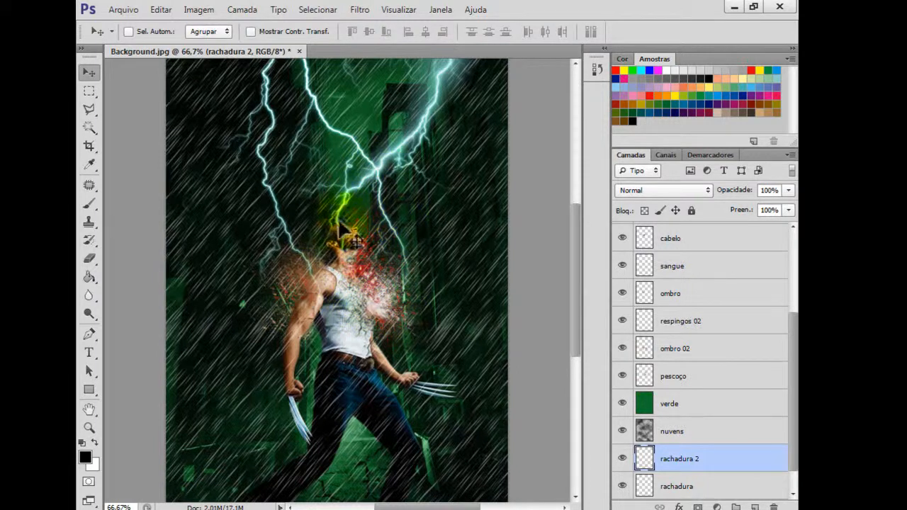
pyautogui.click(698, 241)
pyautogui.scroll(3, 698, 244)
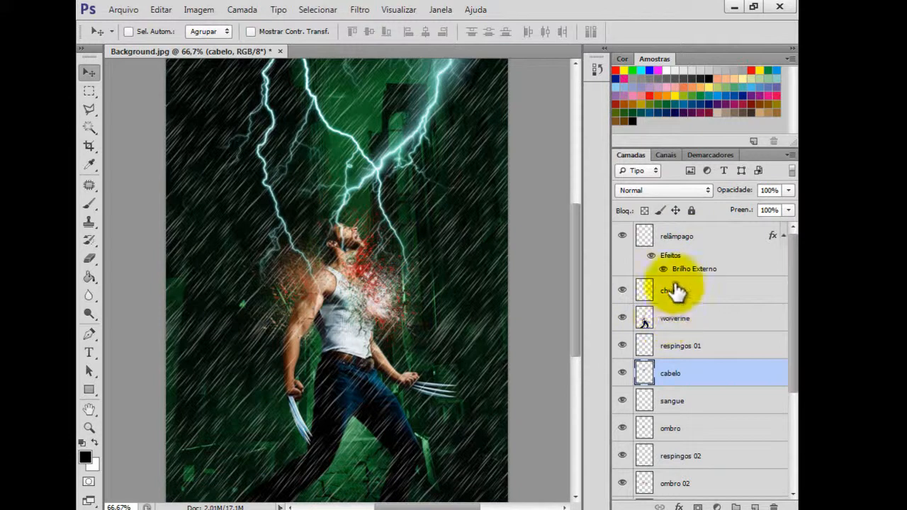
pyautogui.click(783, 236)
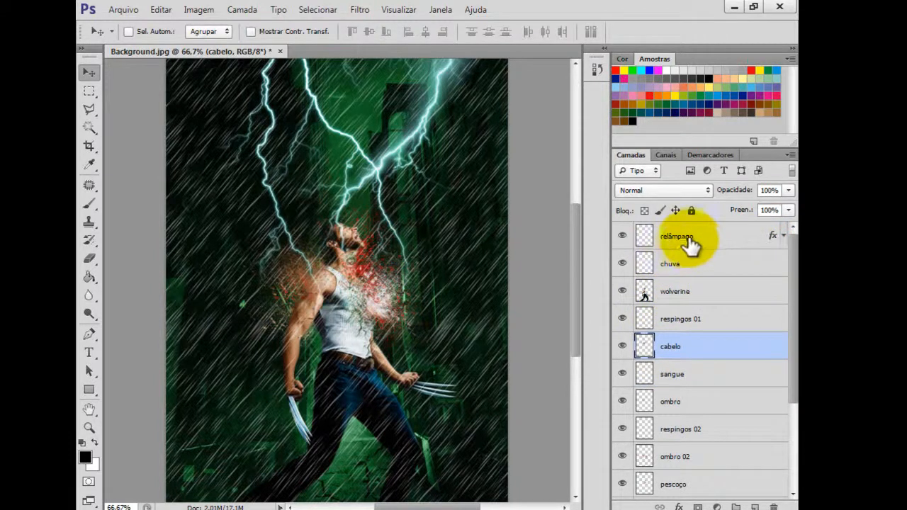
pyautogui.click(685, 242)
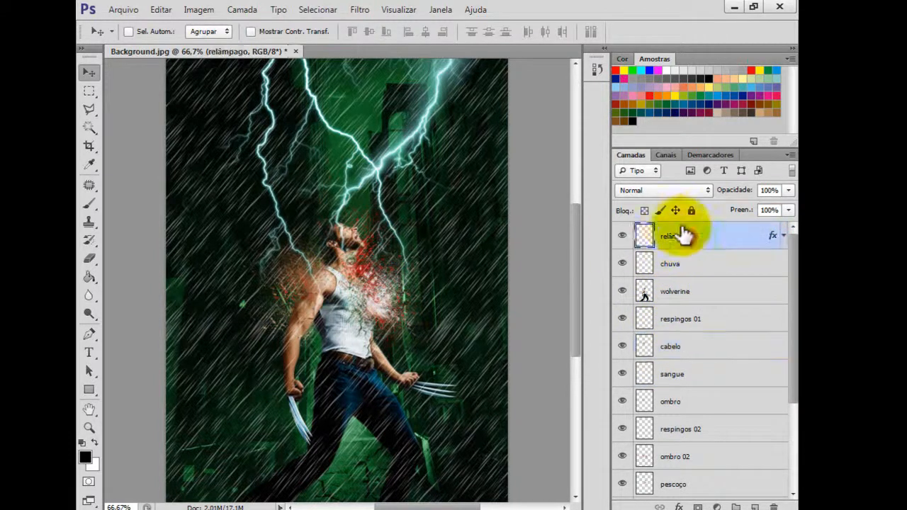
pyautogui.click(89, 258)
pyautogui.moveTo(263, 244)
pyautogui.mouseDown()
pyautogui.moveTo(346, 254)
pyautogui.moveTo(344, 243)
pyautogui.moveTo(358, 297)
pyautogui.moveTo(346, 316)
pyautogui.mouseUp()
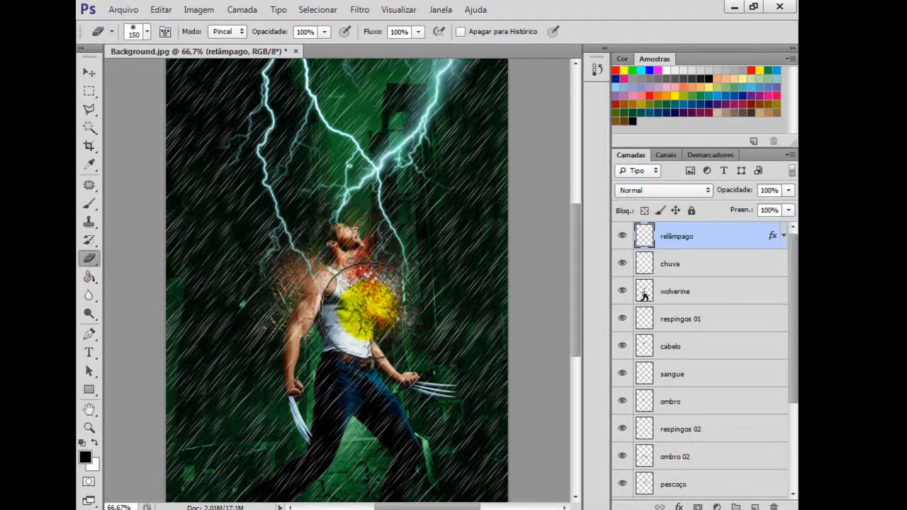
pyautogui.click(89, 74)
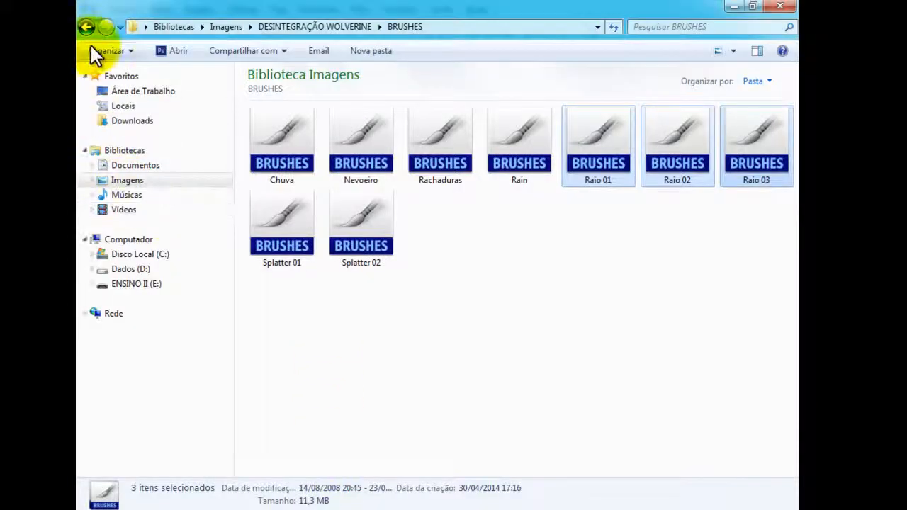
# In Windows Explorer, open the DESINTEGRAÇÃO WOLVERINE project's Fonts folder and select both font files, TT0589M_ and TT0590M_.
pyautogui.click(89, 30)
pyautogui.doubleClick(362, 149)
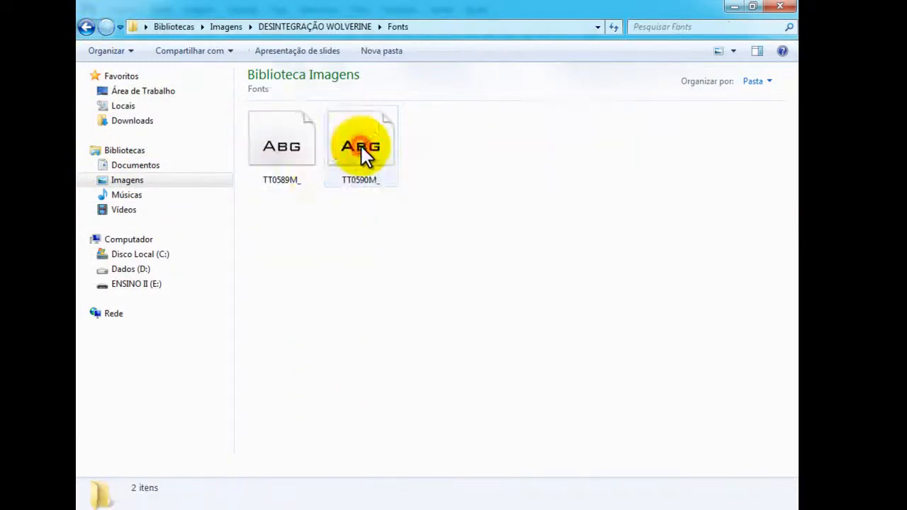
pyautogui.click(281, 160)
pyautogui.keyDown('ctrl'); pyautogui.click(365, 165); pyautogui.keyUp('ctrl')
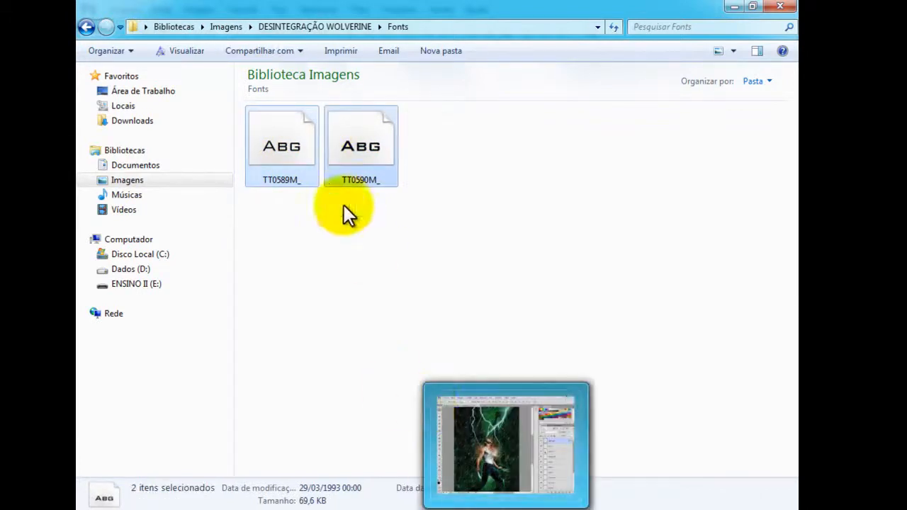
# Switch to Photoshop, make white the foreground colour and write "X-MEN ORIGINS:" across the man's legs in 60 pt Bebas.
pyautogui.click(496, 505)
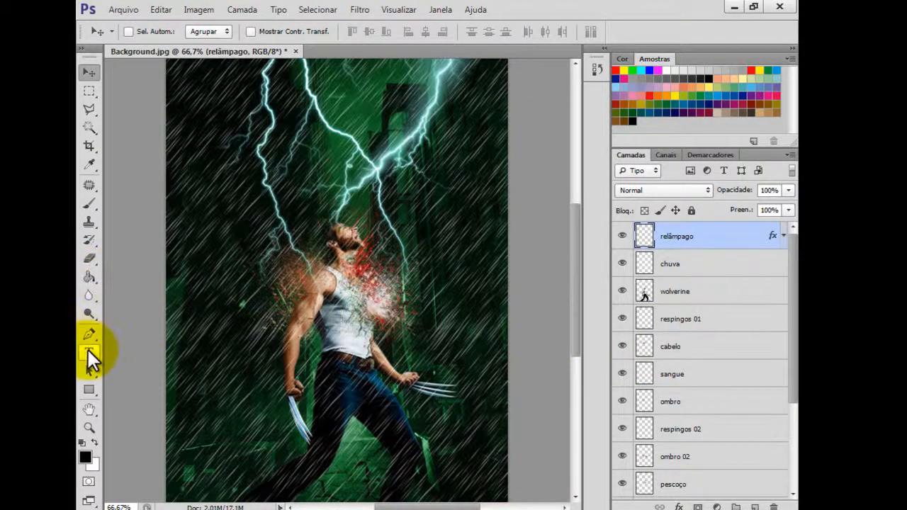
pyautogui.click(95, 443)
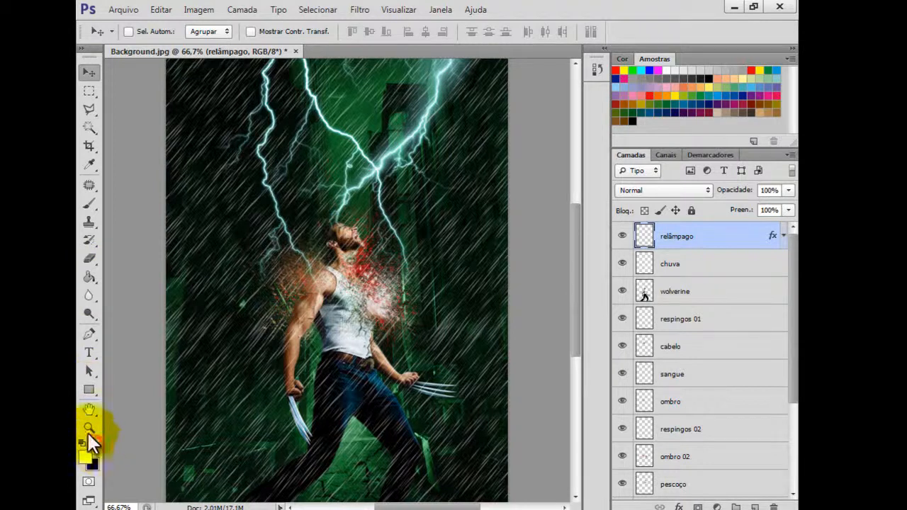
pyautogui.click(91, 353)
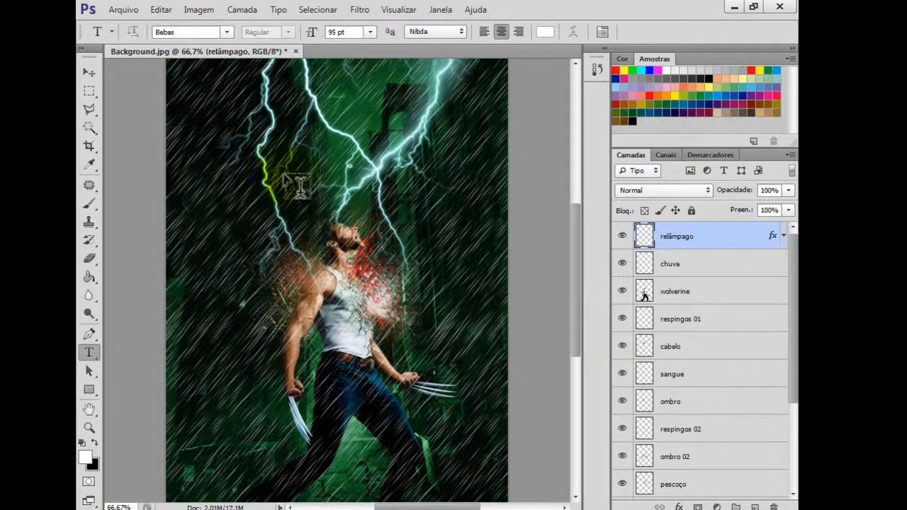
pyautogui.click(318, 447)
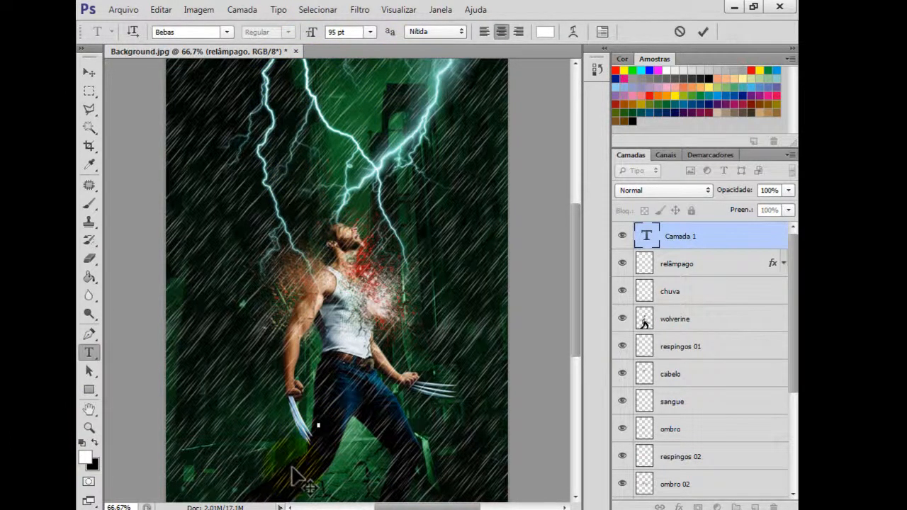
pyautogui.click(370, 32)
pyautogui.click(363, 259)
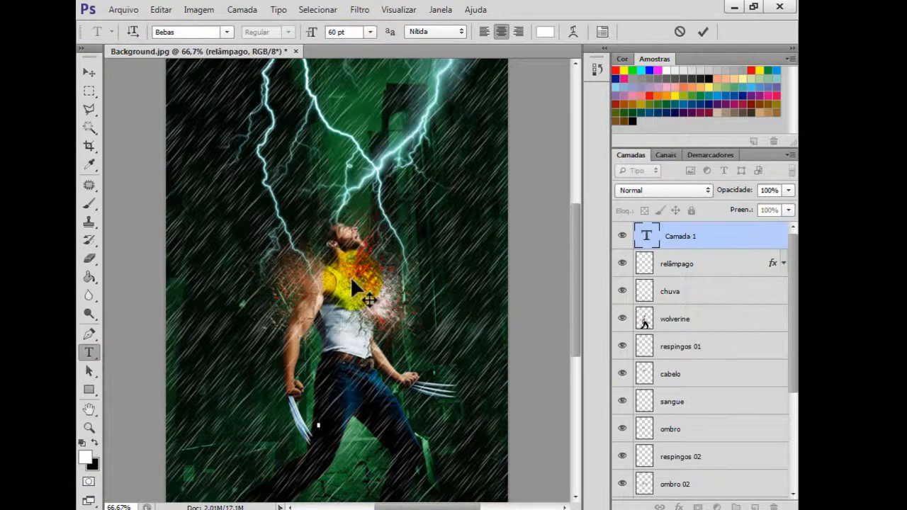
pyautogui.write('X-M')
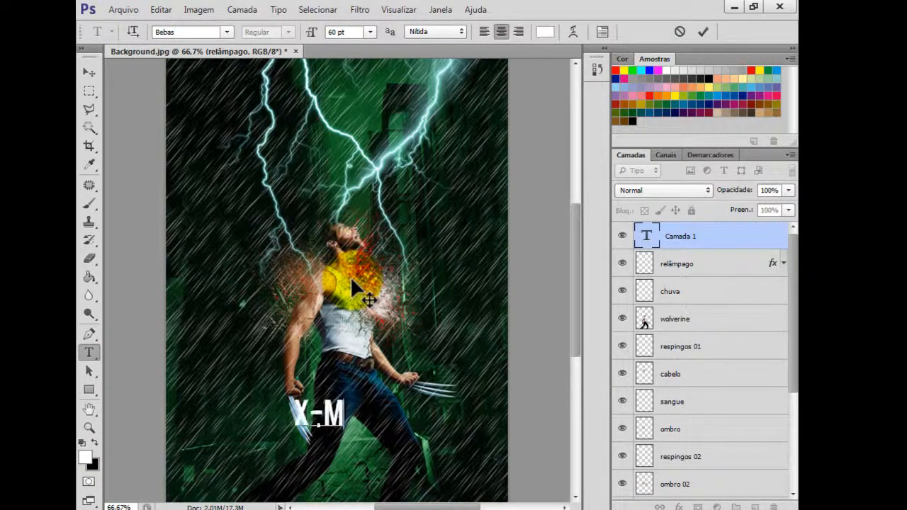
pyautogui.write('ENORIGINS')
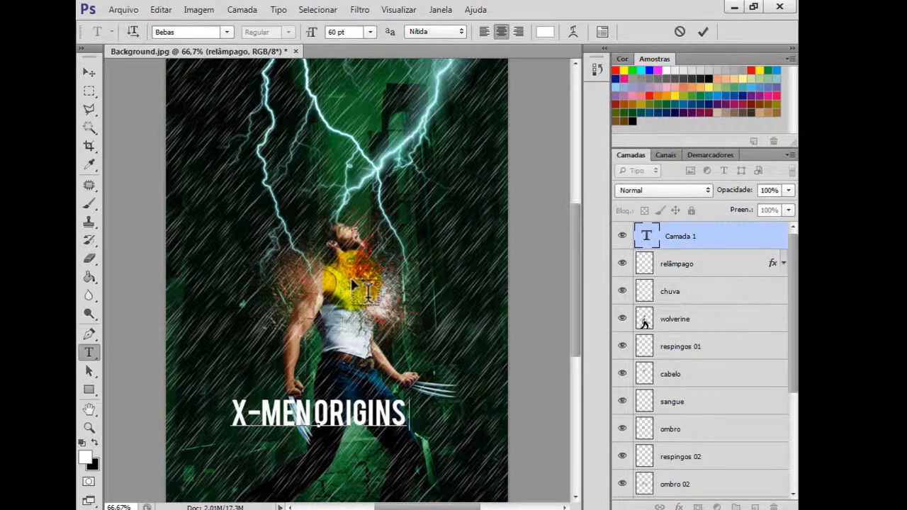
pyautogui.write(':')
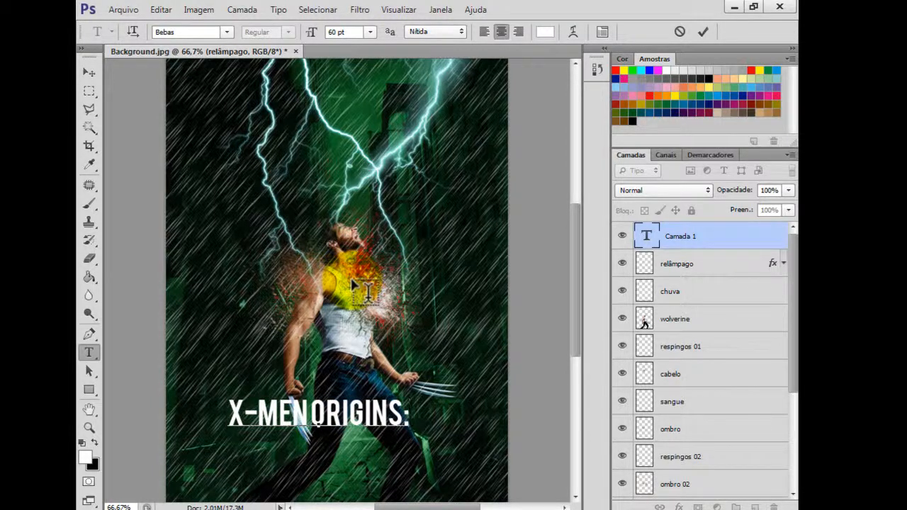
# Select the whole X-MEN ORIGINS: text and look through the available fonts for it.
pyautogui.hotkey('ctrl', 'a')
pyautogui.click(226, 32)
pyautogui.moveTo(385, 85); pyautogui.dragTo(384, 57)
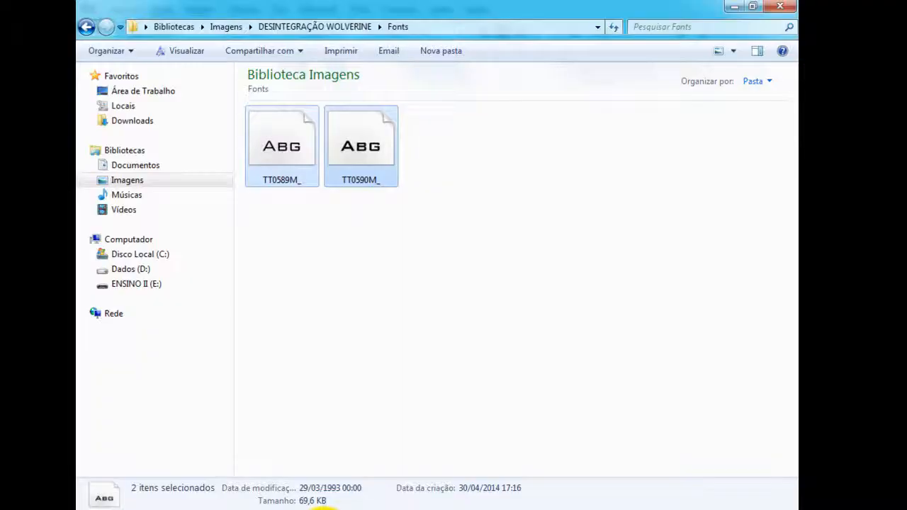
# Install the two selected fonts, TT0589M_ and TT0590M_, from the Fonts folder in Windows Explorer, and return to Photoshop.
pyautogui.rightClick(334, 158)
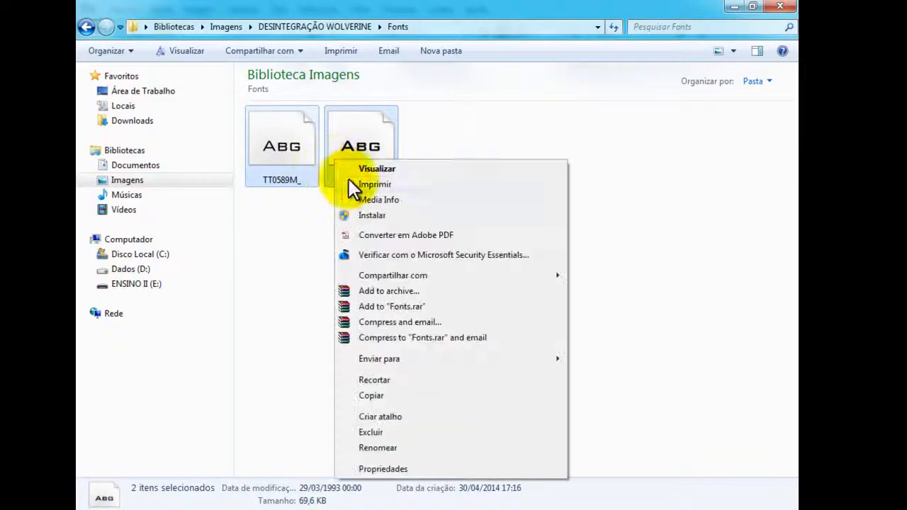
pyautogui.click(365, 216)
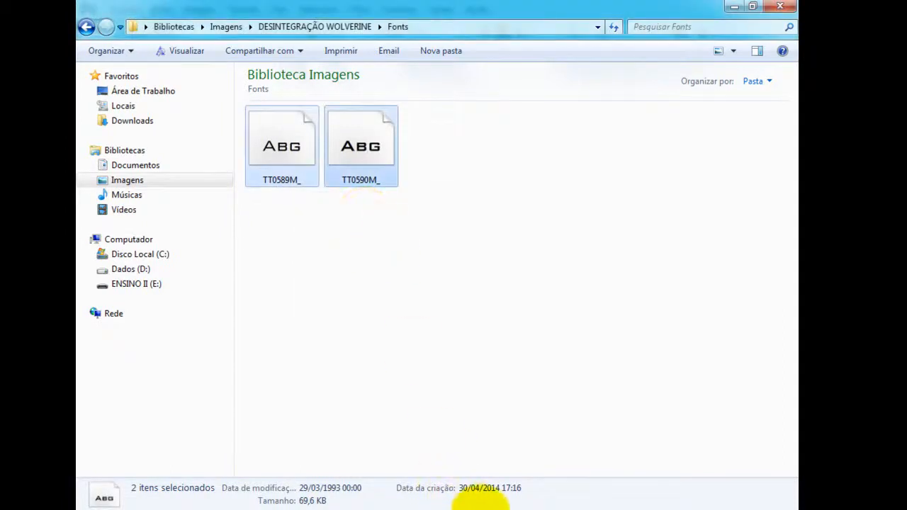
pyautogui.click(472, 508)
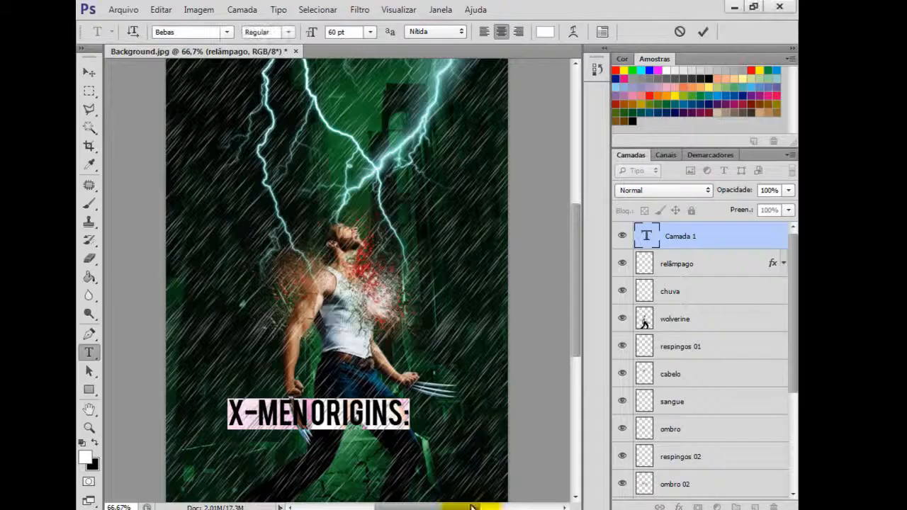
# Set the X-MEN ORIGINS: text in BankGothic Md BT and move it slightly within the image across the man's legs.
pyautogui.click(227, 31)
pyautogui.moveTo(381, 92); pyautogui.dragTo(380, 71)
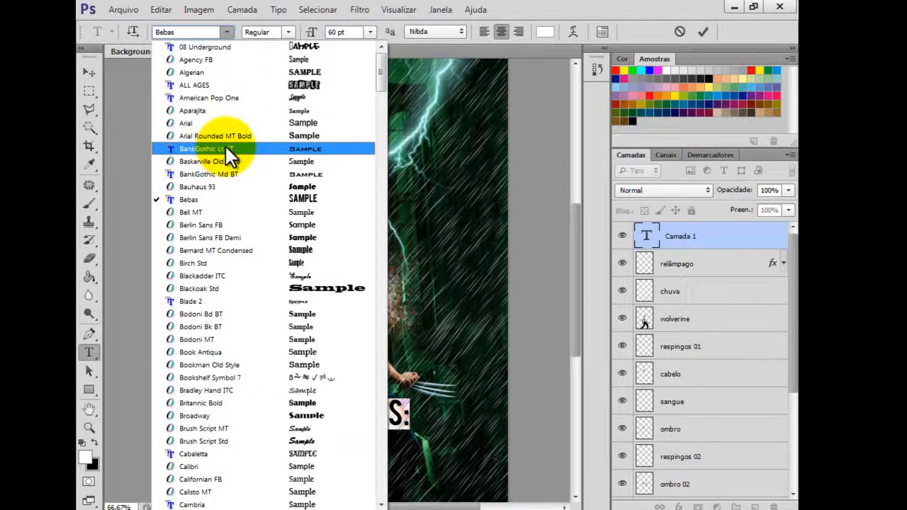
pyautogui.click(209, 172)
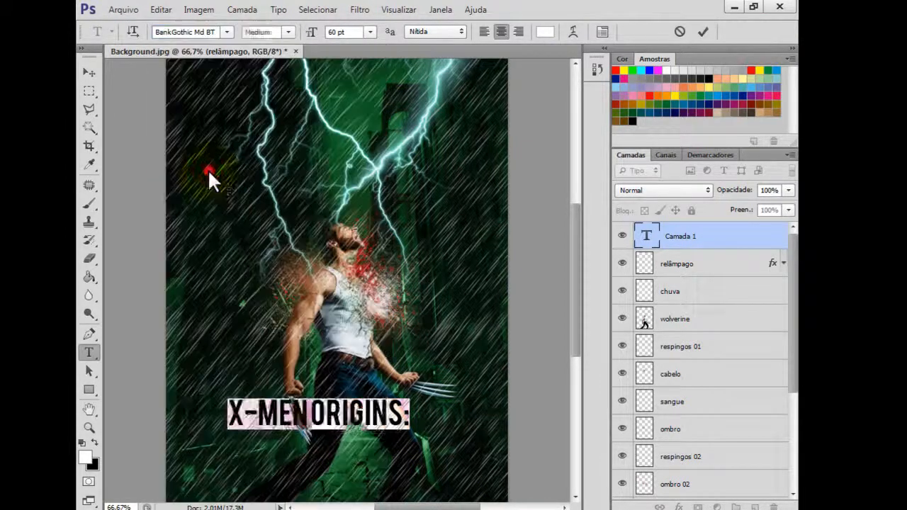
pyautogui.click(89, 73)
pyautogui.moveTo(258, 422); pyautogui.dragTo(286, 434)
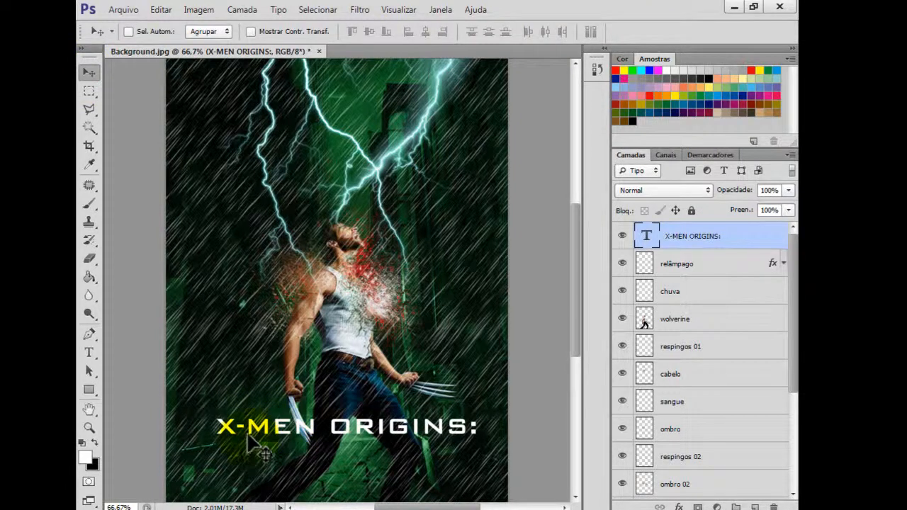
# Scale the title down to about 84% width and 88% height and reposition it across the man's legs.
pyautogui.hotkey('ctrl', 't')
pyautogui.moveTo(481, 444); pyautogui.dragTo(440, 438)
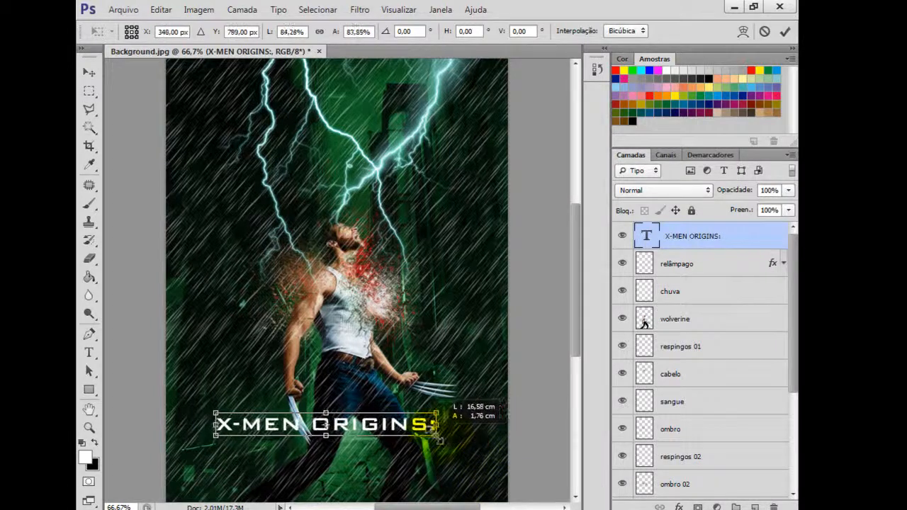
pyautogui.press('Return')
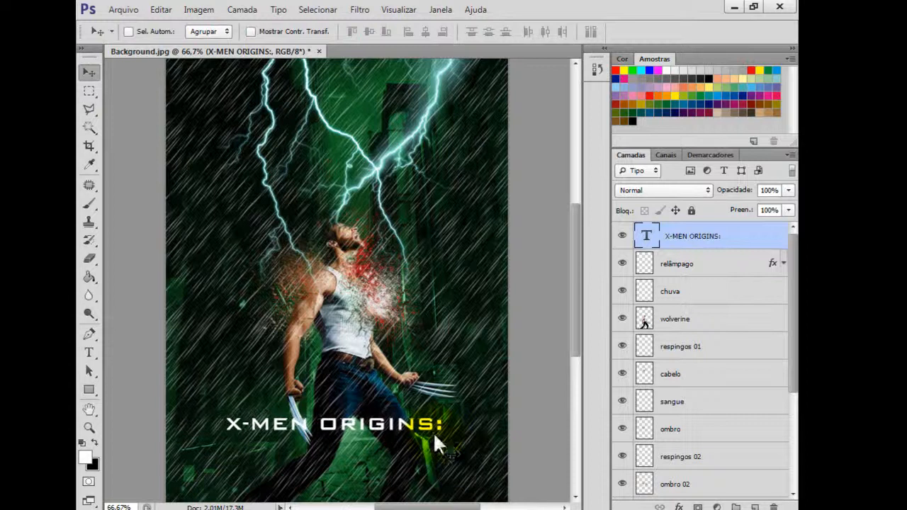
pyautogui.moveTo(434, 439)
pyautogui.mouseDown()
pyautogui.moveTo(432, 430)
pyautogui.moveTo(409, 434)
pyautogui.moveTo(385, 226)
pyautogui.moveTo(385, 61)
pyautogui.mouseUp()
pyautogui.moveTo(387, 376); pyautogui.dragTo(401, 131)
pyautogui.moveTo(389, 317); pyautogui.dragTo(385, 324)
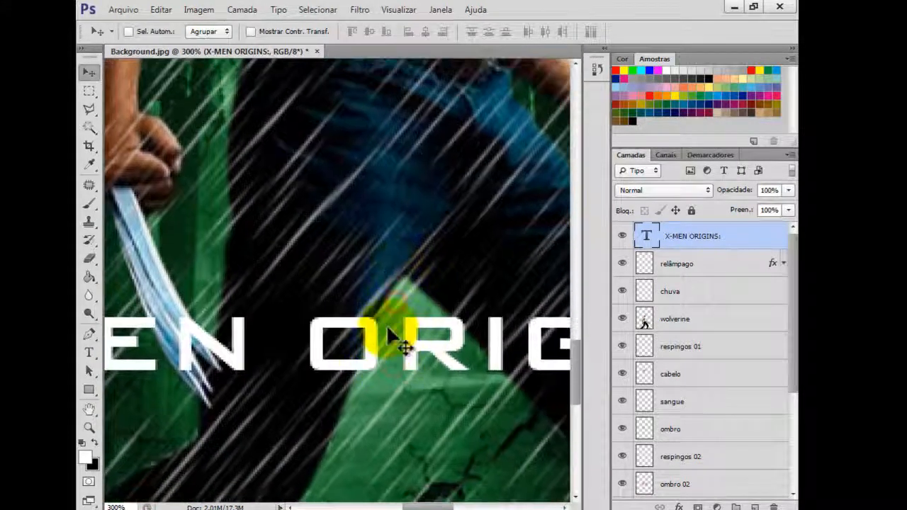
pyautogui.scroll(-1, 408, 332)
pyautogui.scroll(-1, 406, 329)
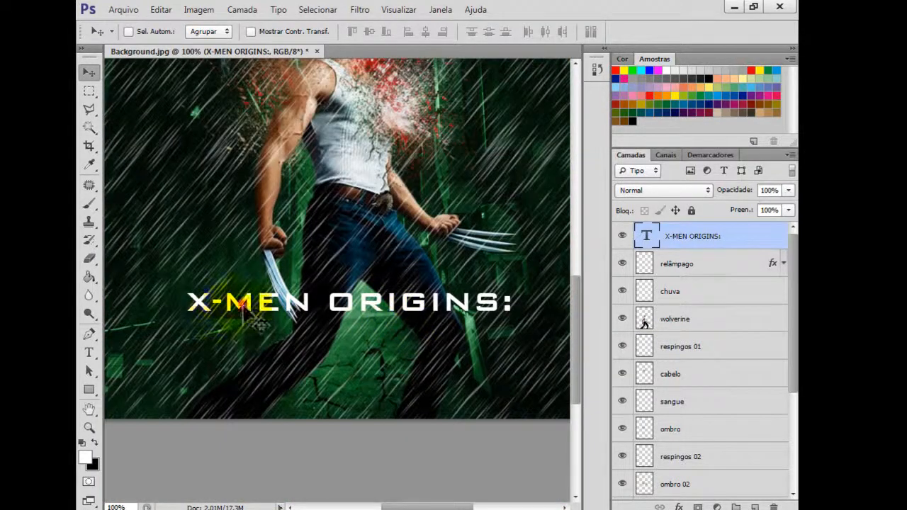
pyautogui.moveTo(245, 310); pyautogui.dragTo(245, 313)
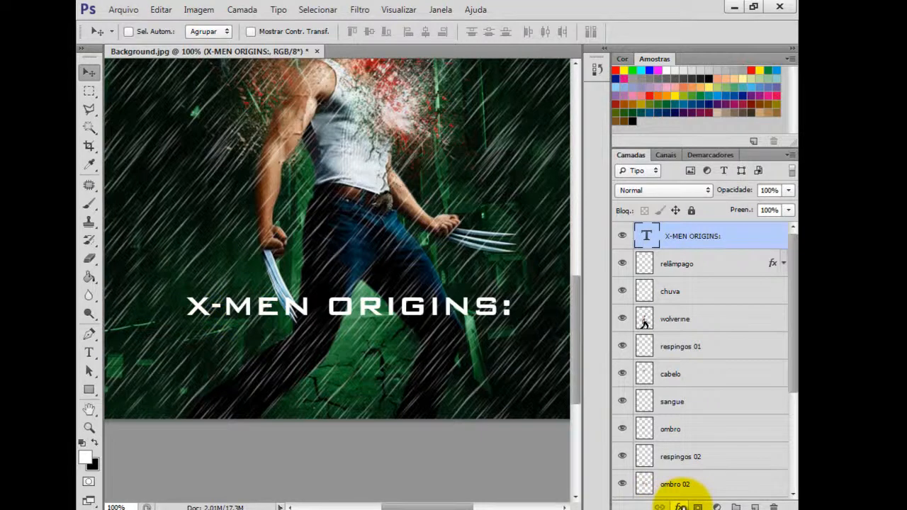
# Add a Gradient Overlay to the title layer and insert four colour stops between the ends of its gradient.
pyautogui.click(681, 507)
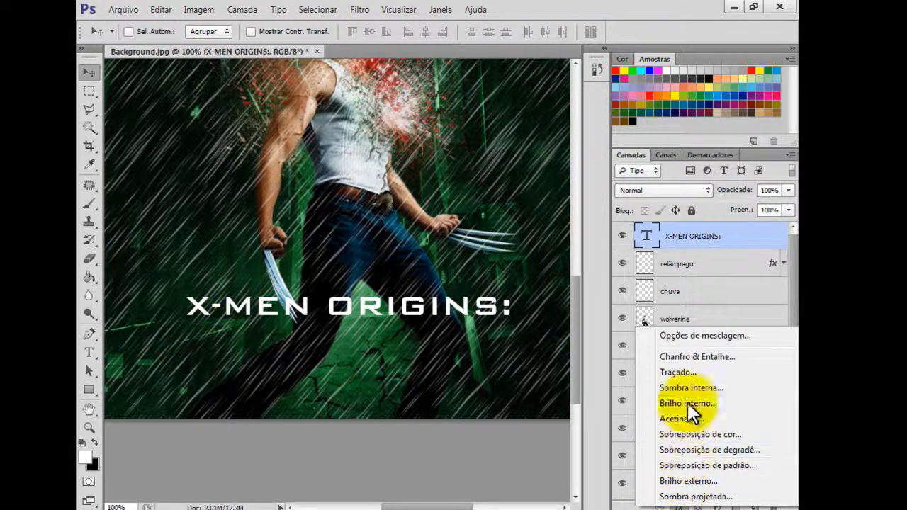
pyautogui.click(691, 451)
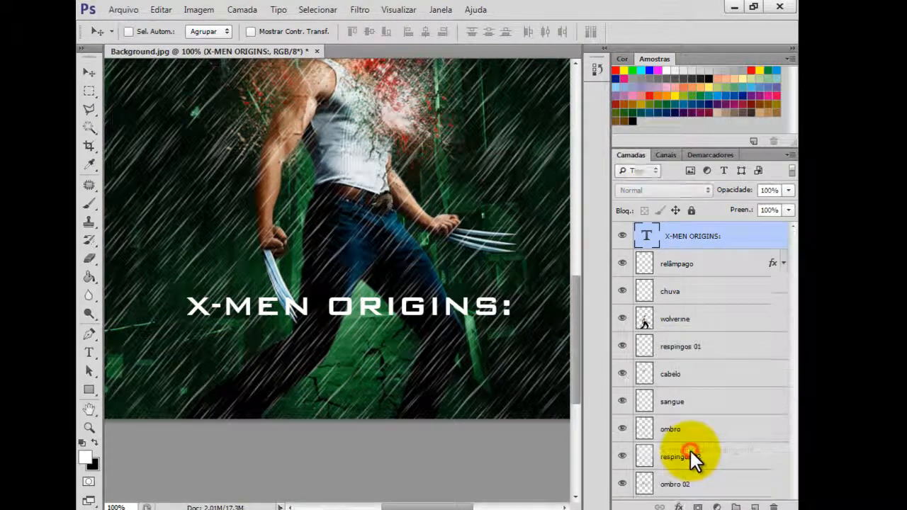
pyautogui.moveTo(453, 189); pyautogui.dragTo(572, 150)
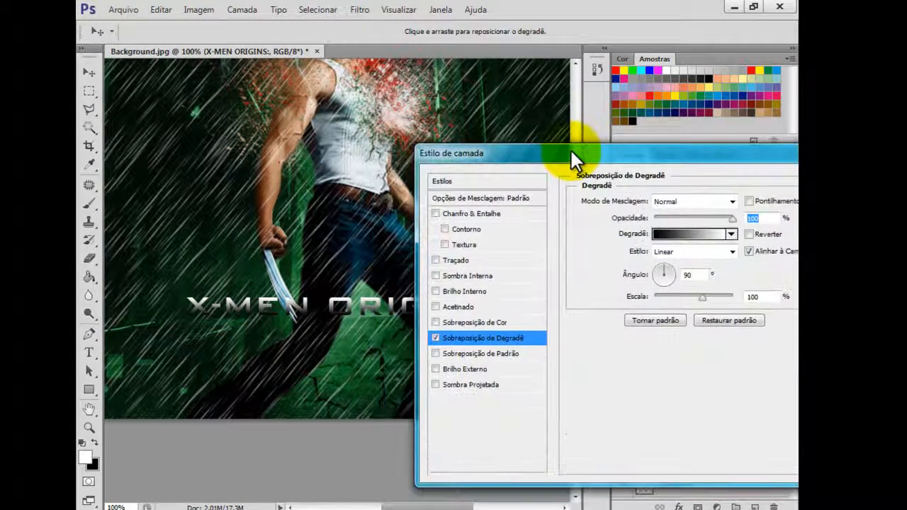
pyautogui.click(670, 235)
pyautogui.click(466, 373)
pyautogui.click(505, 372)
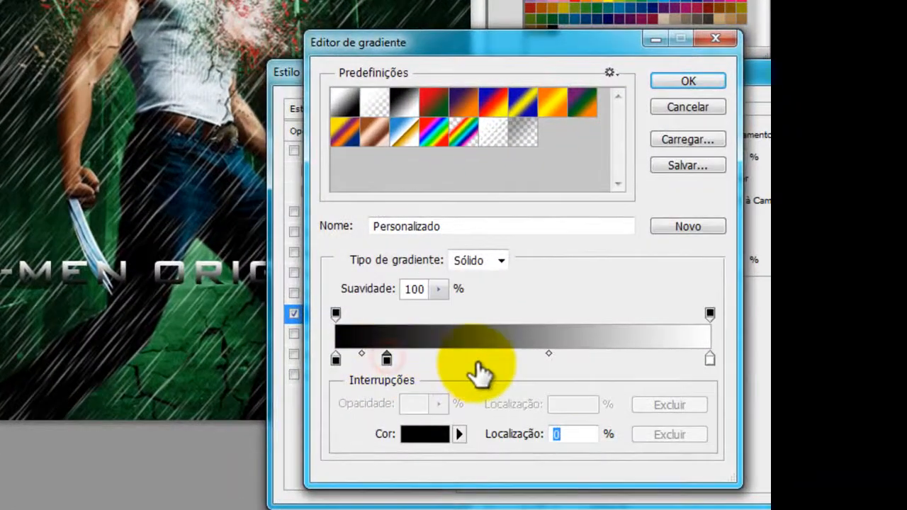
pyautogui.click(480, 363)
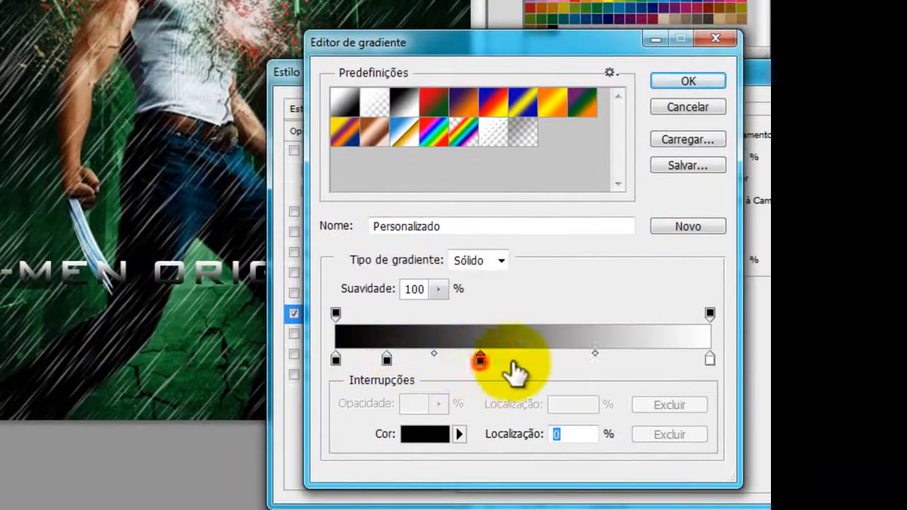
pyautogui.click(573, 363)
pyautogui.click(653, 363)
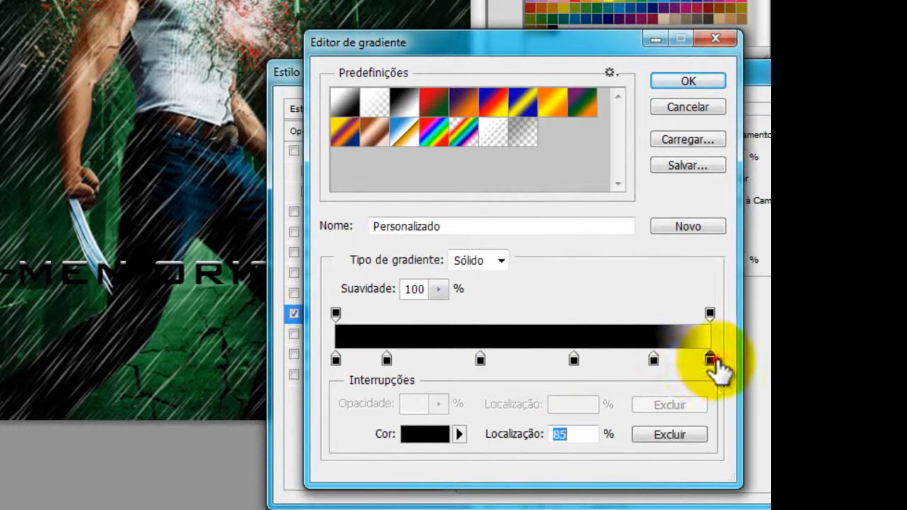
# Make the gradient's first stop near-white, and move the second stop to 23% with the grey #bcb8b8.
pyautogui.click(335, 360)
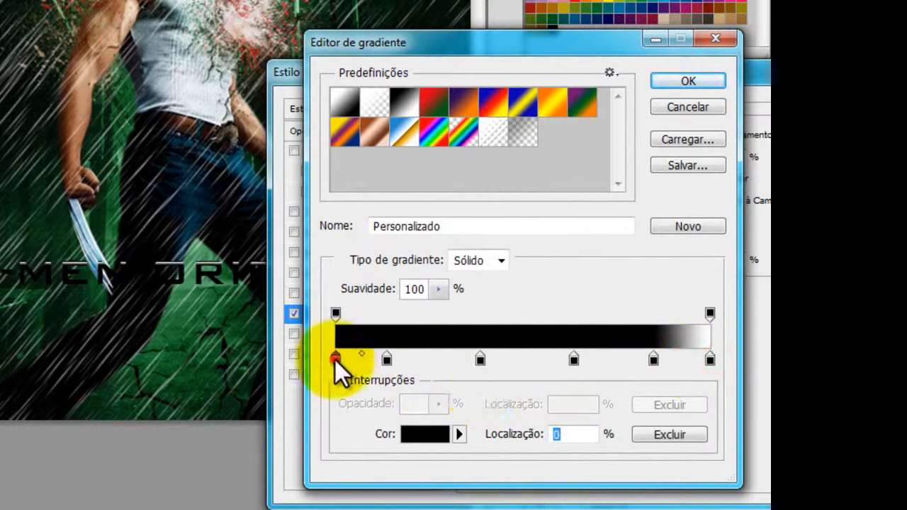
pyautogui.click(427, 436)
pyautogui.moveTo(340, 162); pyautogui.dragTo(316, 124)
pyautogui.click(718, 114)
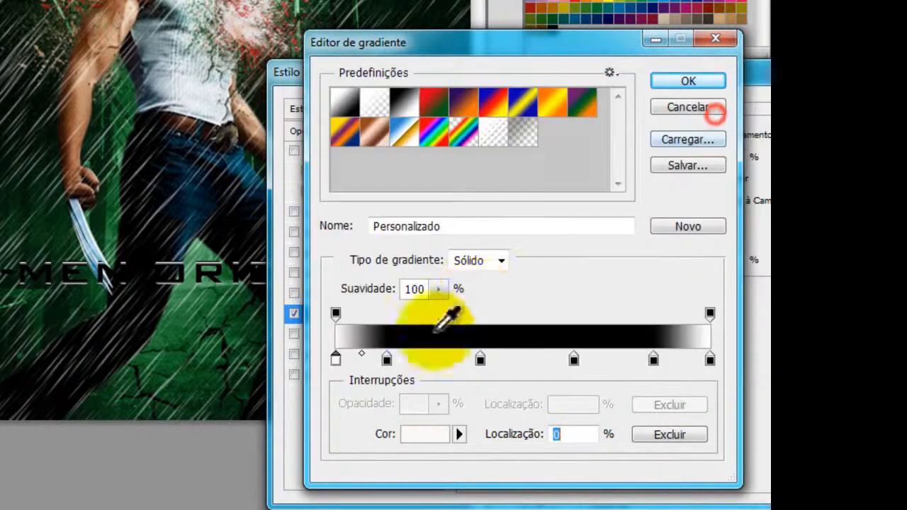
pyautogui.moveTo(388, 364); pyautogui.dragTo(421, 364)
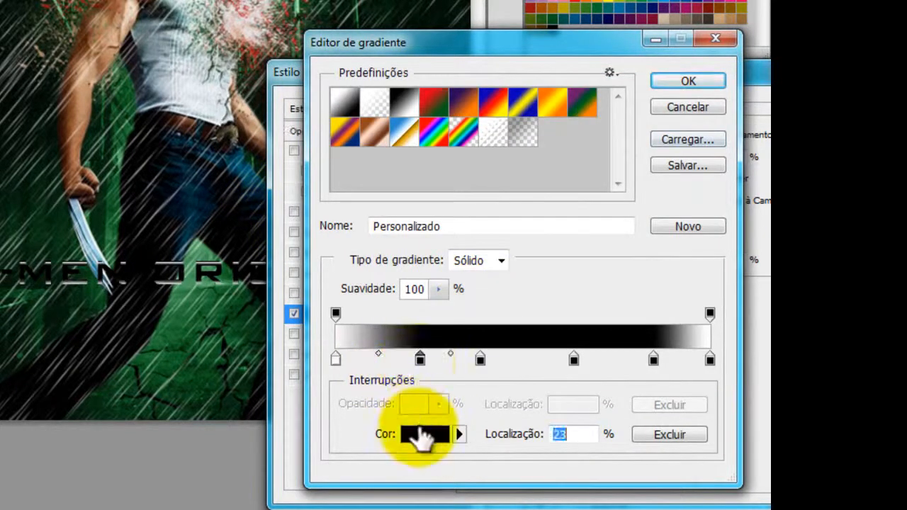
pyautogui.click(423, 435)
pyautogui.moveTo(316, 173); pyautogui.dragTo(316, 183)
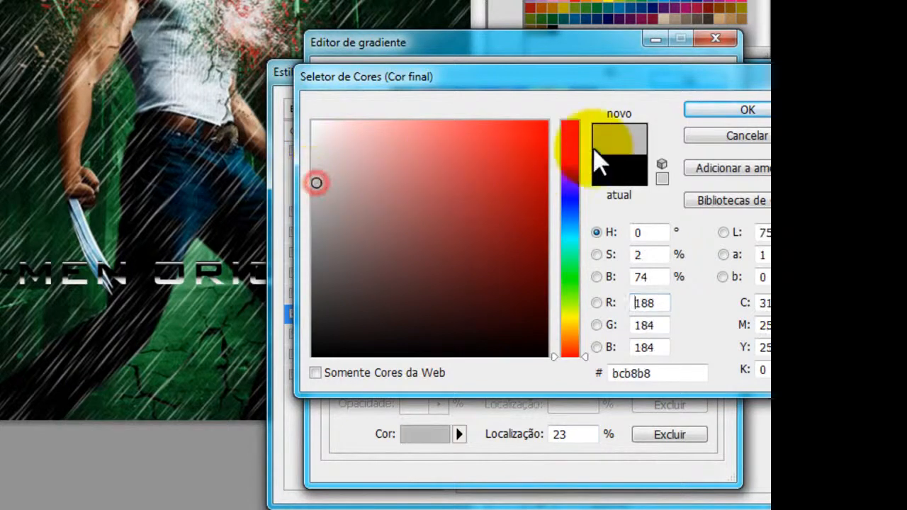
pyautogui.click(689, 115)
# Move the third gradient stop to 43% in white and the fourth stop to 65% in light grey #d2d0d0.
pyautogui.moveTo(481, 360); pyautogui.dragTo(495, 360)
pyautogui.click(416, 433)
pyautogui.moveTo(389, 246); pyautogui.dragTo(312, 122)
pyautogui.click(751, 111)
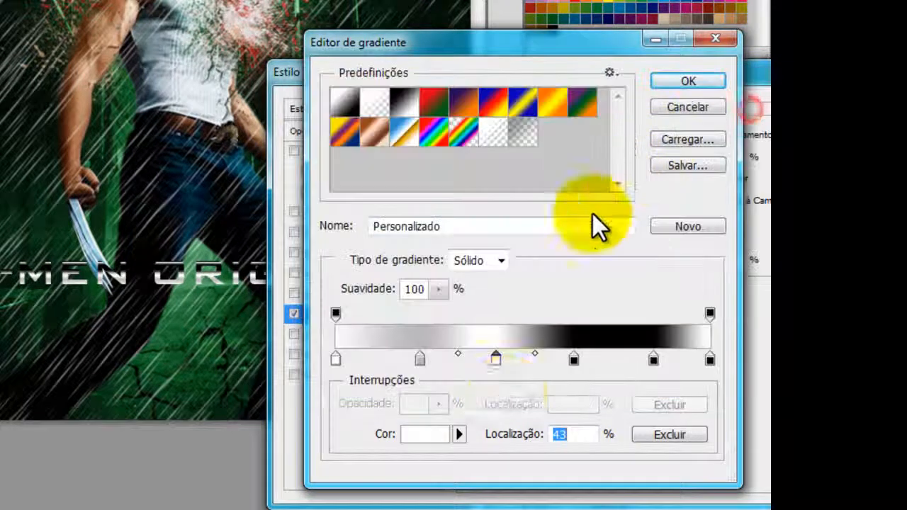
pyautogui.moveTo(573, 361); pyautogui.dragTo(581, 362)
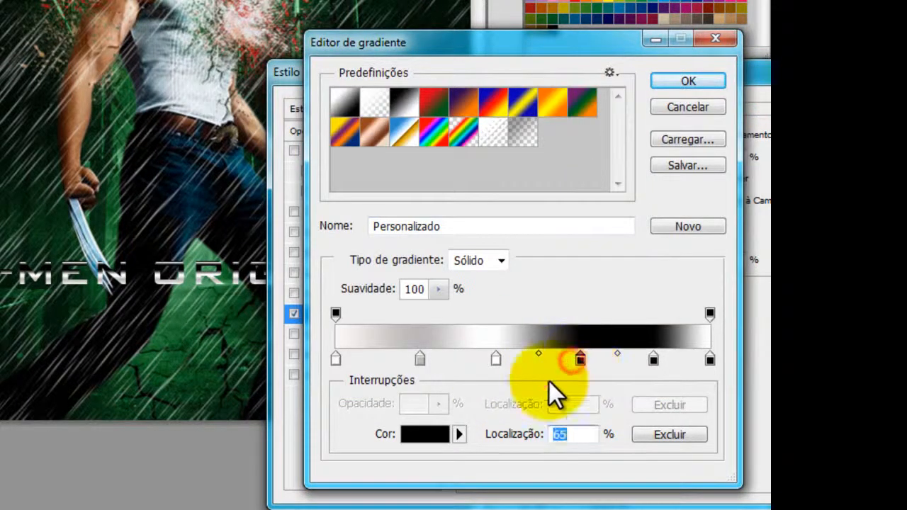
pyautogui.click(426, 433)
pyautogui.click(314, 163)
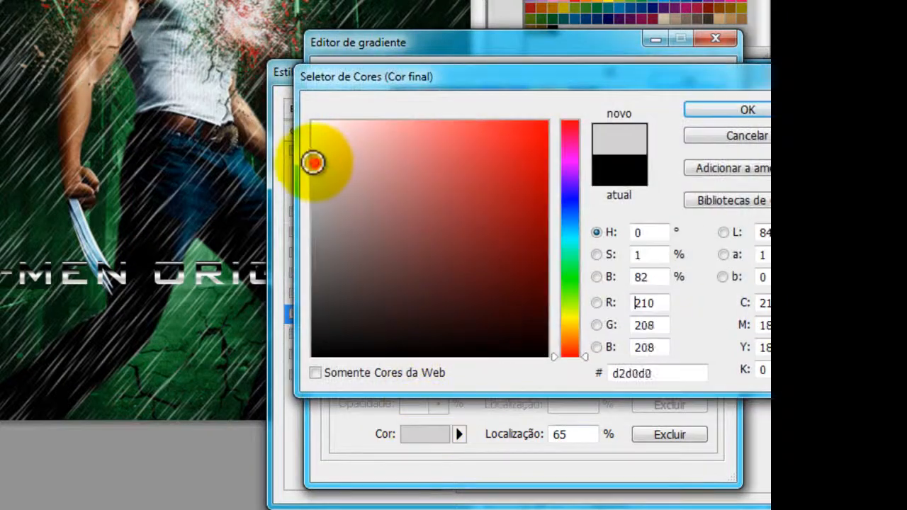
pyautogui.click(708, 115)
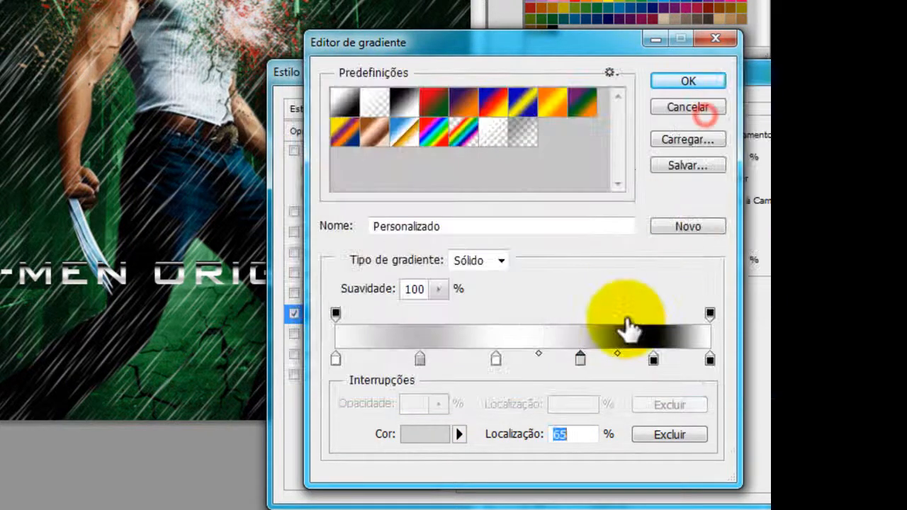
# Move the light grey fourth stop to 59%, and place the fifth stop at 78% in near-white.
pyautogui.click(653, 360)
pyautogui.moveTo(580, 360); pyautogui.dragTo(558, 364)
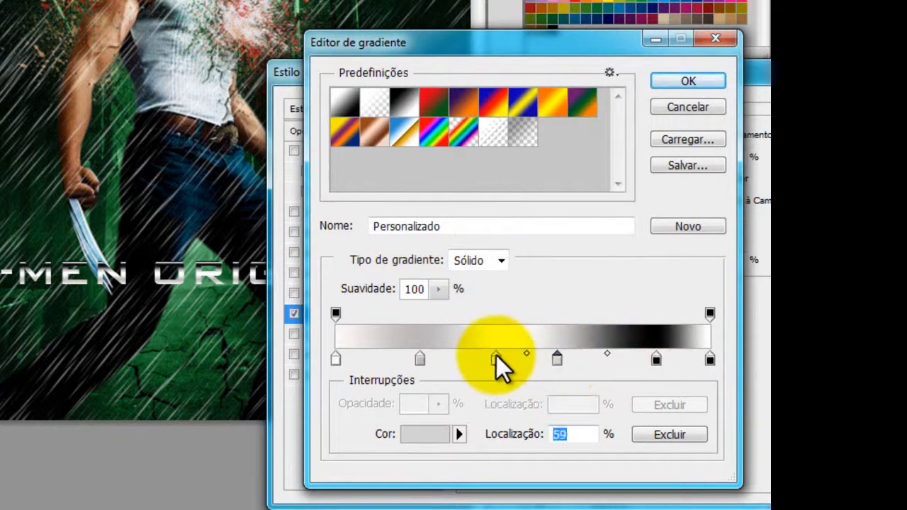
pyautogui.click(494, 358)
pyautogui.click(556, 360)
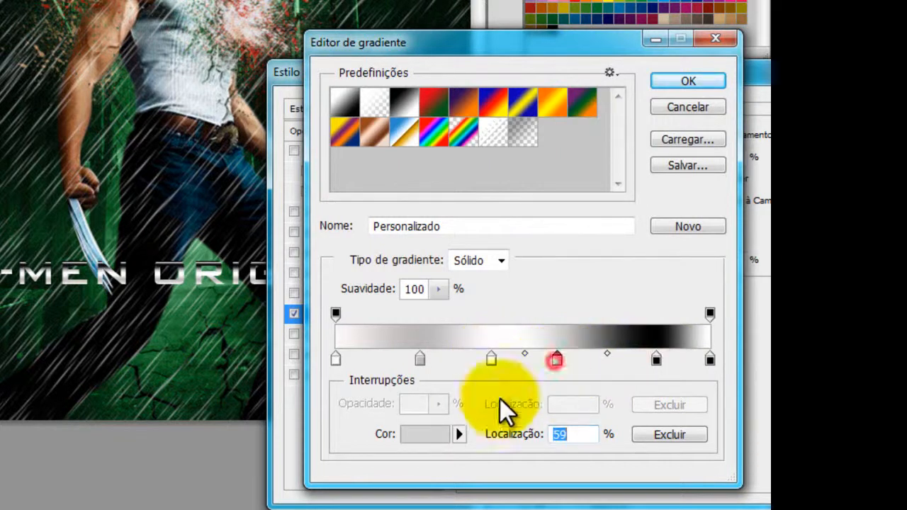
pyautogui.moveTo(660, 361); pyautogui.dragTo(627, 363)
pyautogui.click(424, 435)
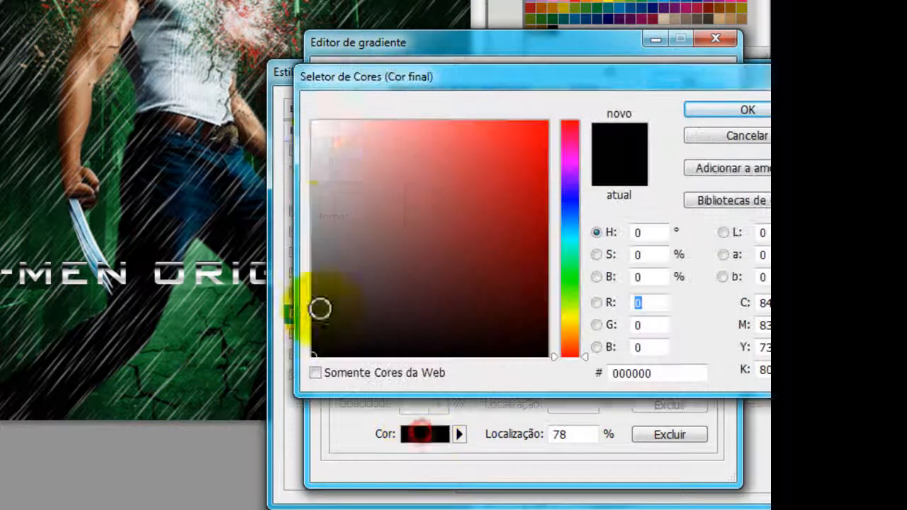
pyautogui.click(314, 126)
pyautogui.click(702, 106)
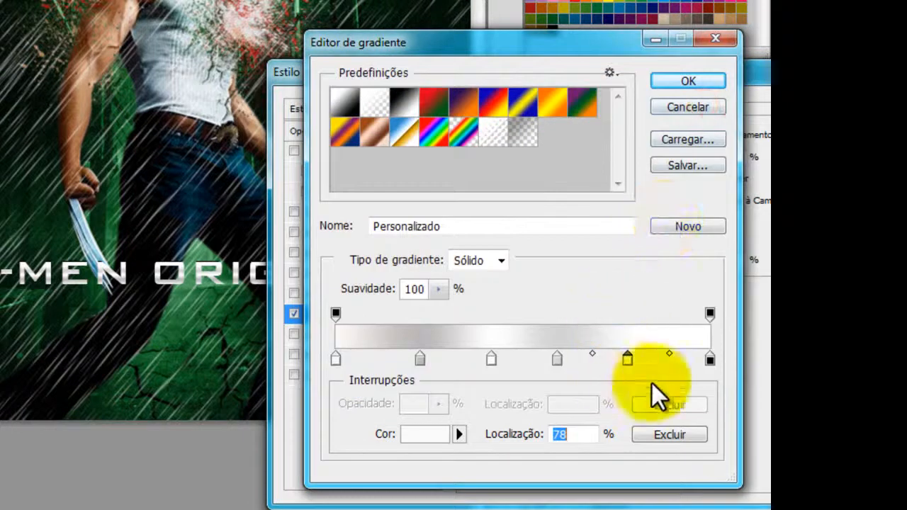
# Set the gradient's end stop at 100% to the near-white #fdfcfc.
pyautogui.click(711, 361)
pyautogui.click(417, 435)
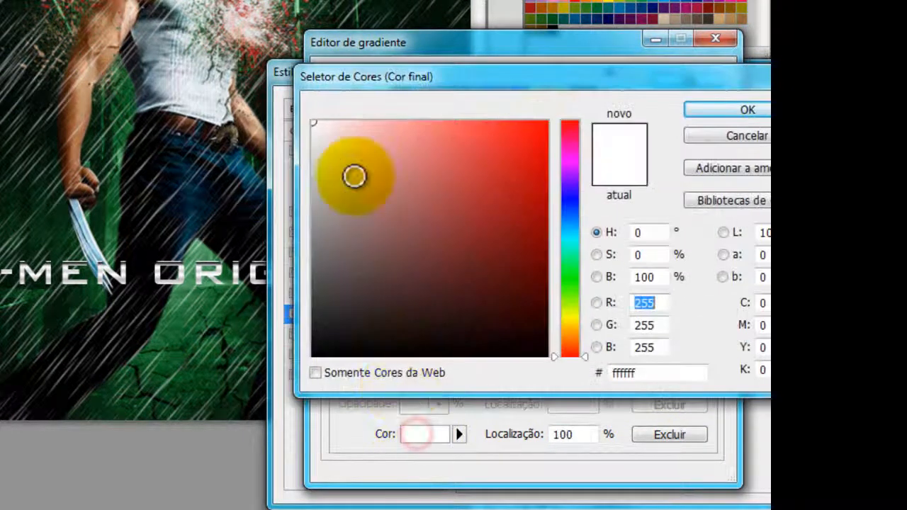
pyautogui.moveTo(318, 151); pyautogui.dragTo(314, 179)
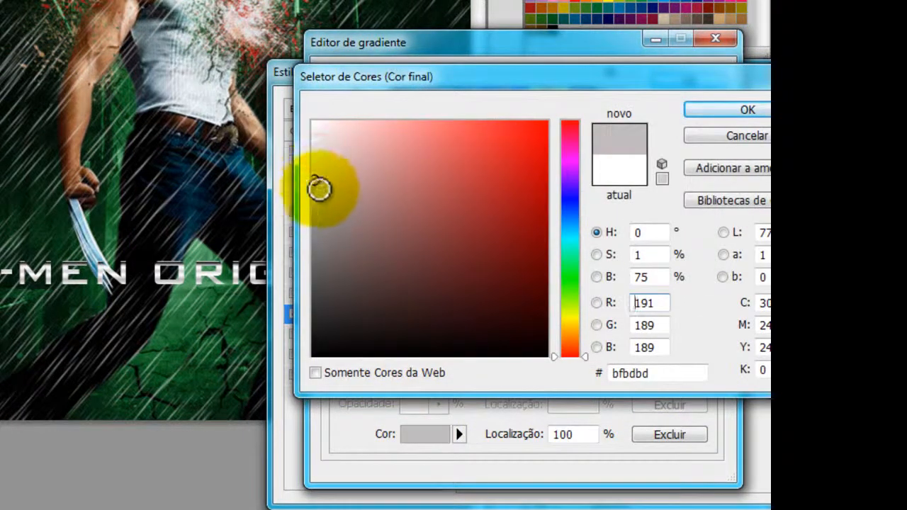
pyautogui.moveTo(316, 146); pyautogui.dragTo(312, 122)
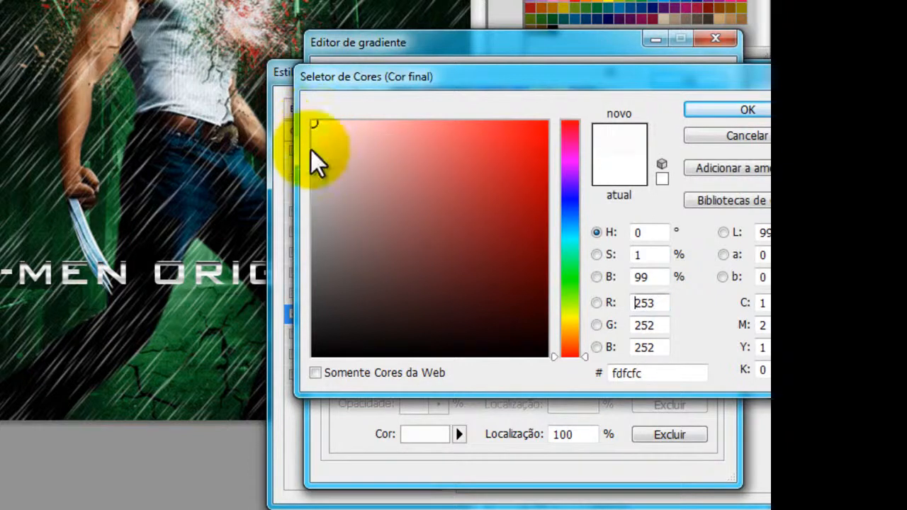
pyautogui.click(689, 113)
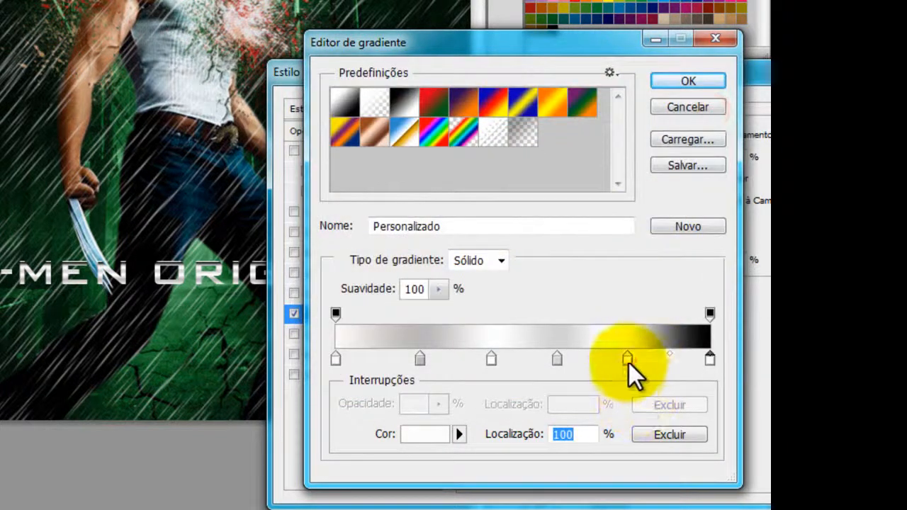
# Shift the fifth stop slightly toward the centre, recolour the remaining black end stop to #e7e4e4 and accept the gradient.
pyautogui.moveTo(628, 362); pyautogui.dragTo(622, 363)
pyautogui.click(709, 360)
pyautogui.click(419, 435)
pyautogui.moveTo(334, 248); pyautogui.dragTo(314, 143)
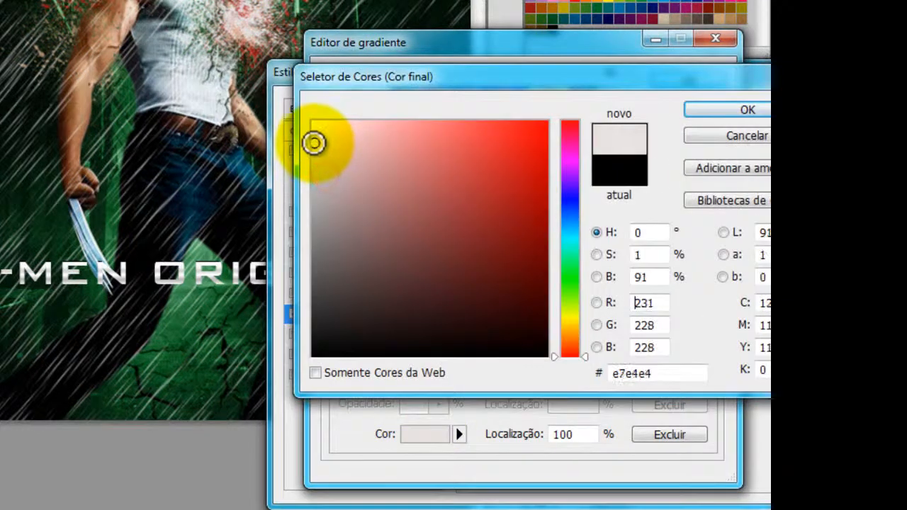
pyautogui.click(724, 111)
pyautogui.click(682, 80)
# Try the Bevel & Emboss effect with its default settings on the title, viewing the lettering enlarged.
pyautogui.moveTo(335, 81); pyautogui.dragTo(413, 41)
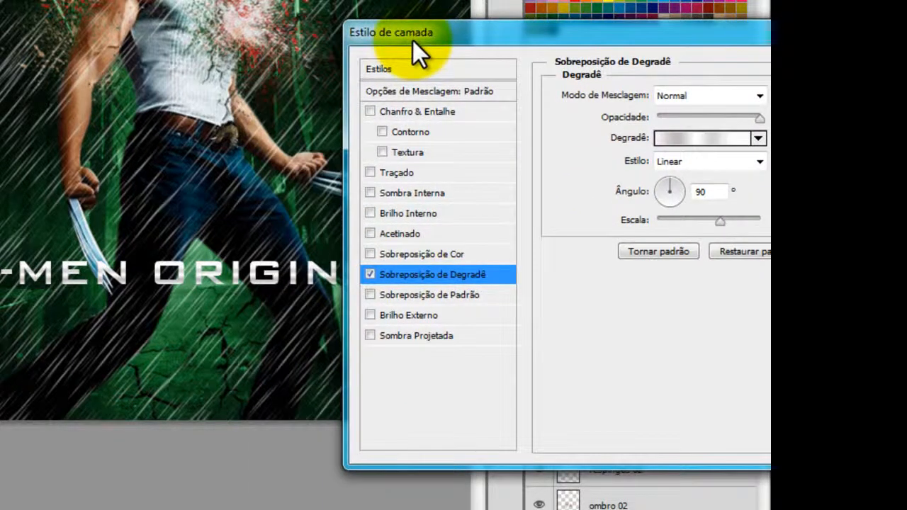
pyautogui.hotkey('ctrl', '+')
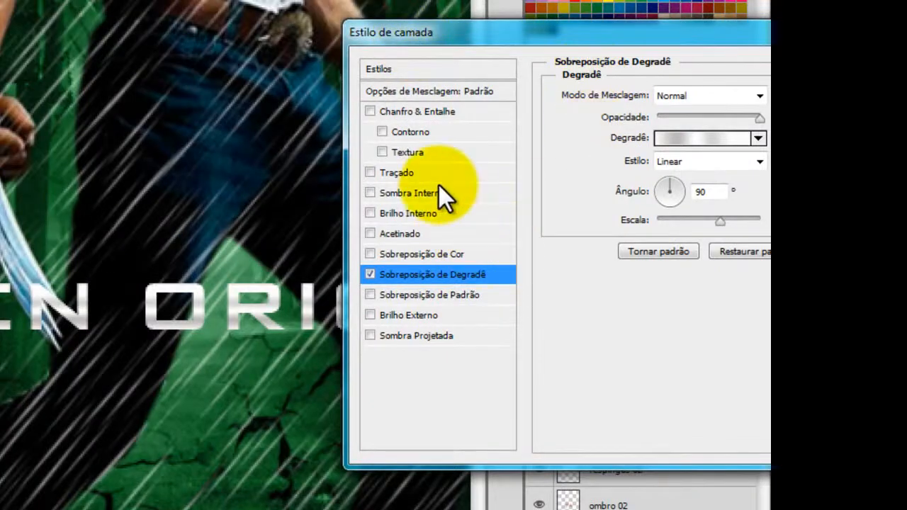
pyautogui.click(423, 113)
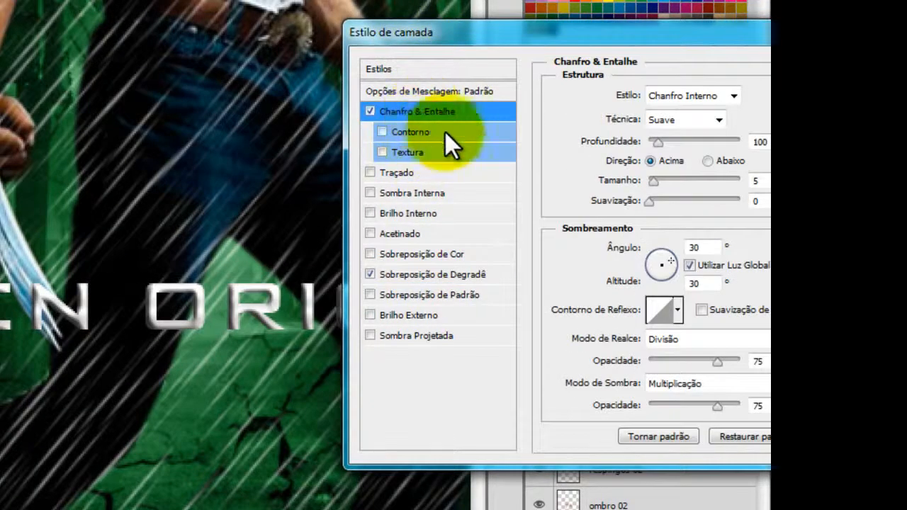
pyautogui.click(370, 112)
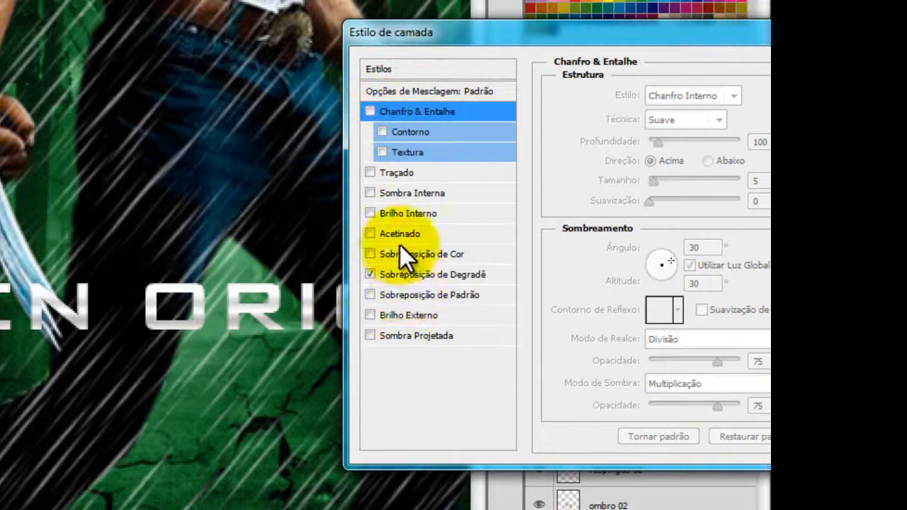
# Add a 1 px black outside stroke at 100% opacity to the X-MEN ORIGINS: title and accept the layer style.
pyautogui.click(399, 172)
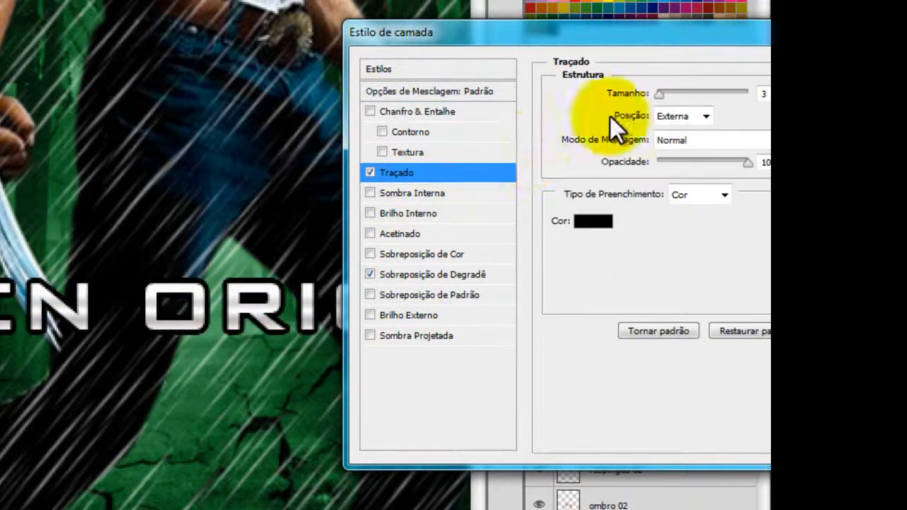
pyautogui.moveTo(679, 44); pyautogui.dragTo(559, 116)
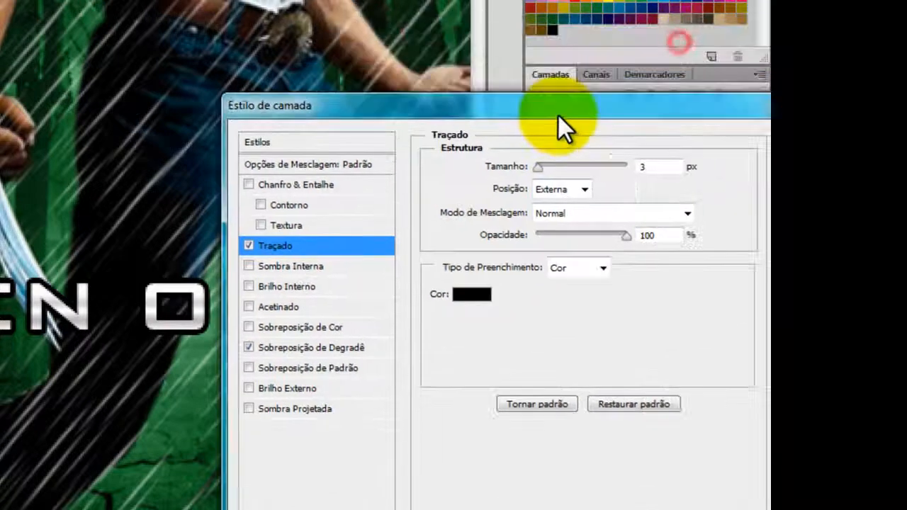
pyautogui.doubleClick(642, 168)
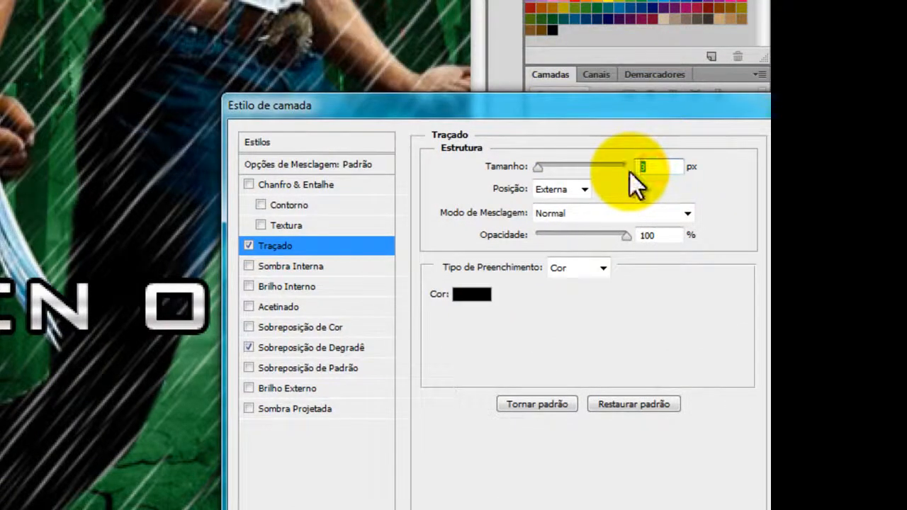
pyautogui.write('1')
pyautogui.moveTo(714, 108); pyautogui.dragTo(601, 160)
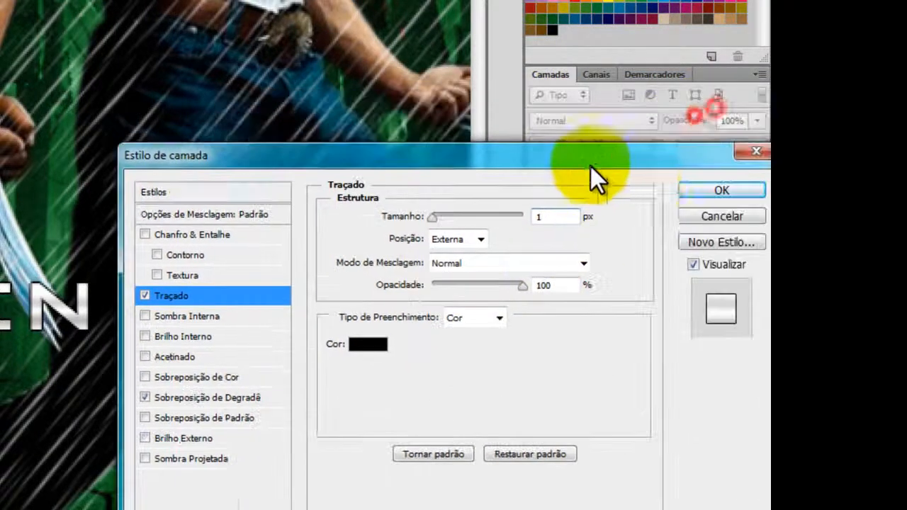
pyautogui.click(729, 192)
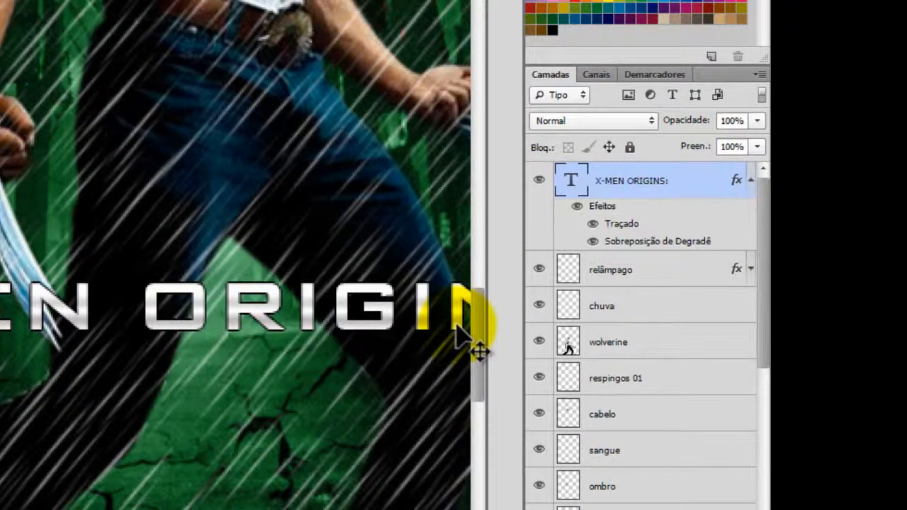
pyautogui.hotkey('ctrl', '-')
pyautogui.hotkey('ctrl', '-')
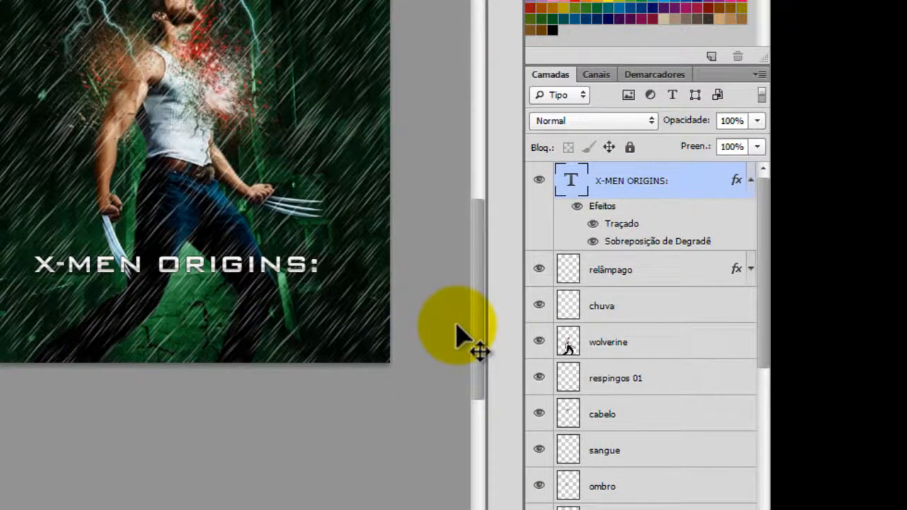
# Duplicate the X-MEN ORIGINS: text layer and place the copy directly beneath the original in the layer stack.
pyautogui.click(750, 181)
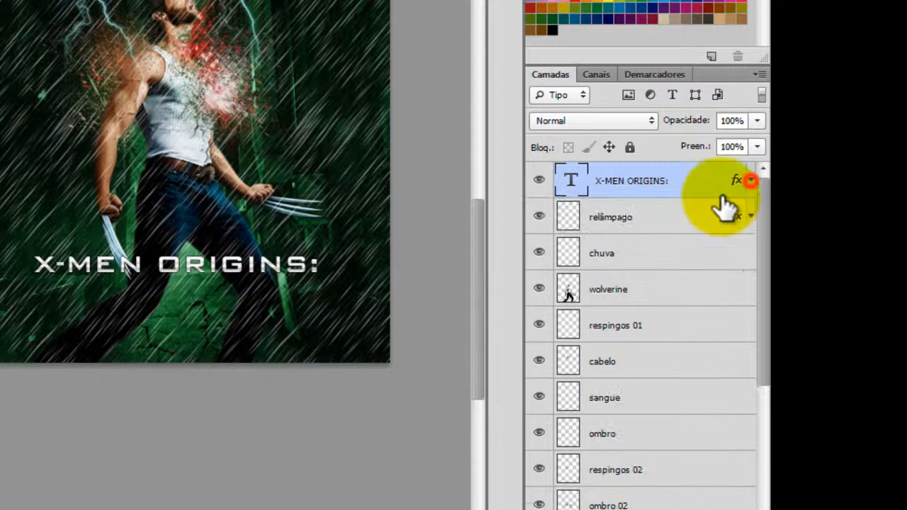
pyautogui.rightClick(628, 183)
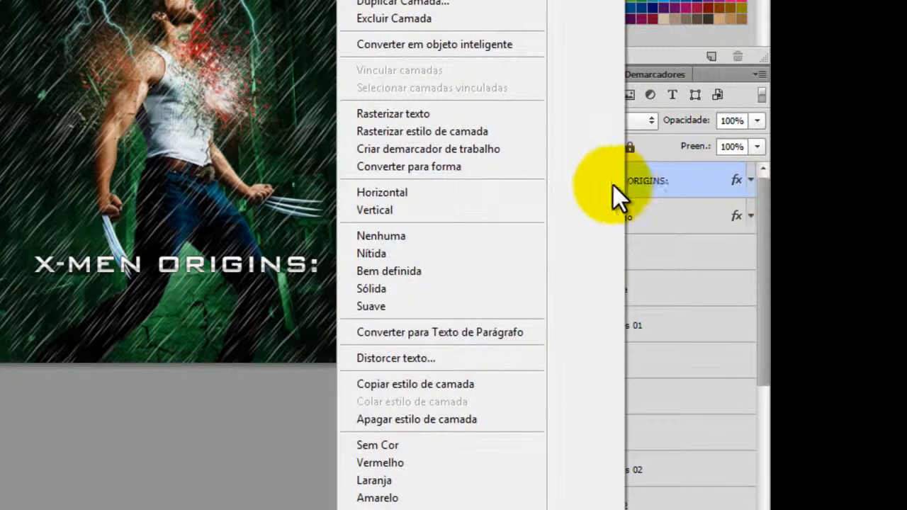
pyautogui.click(428, 5)
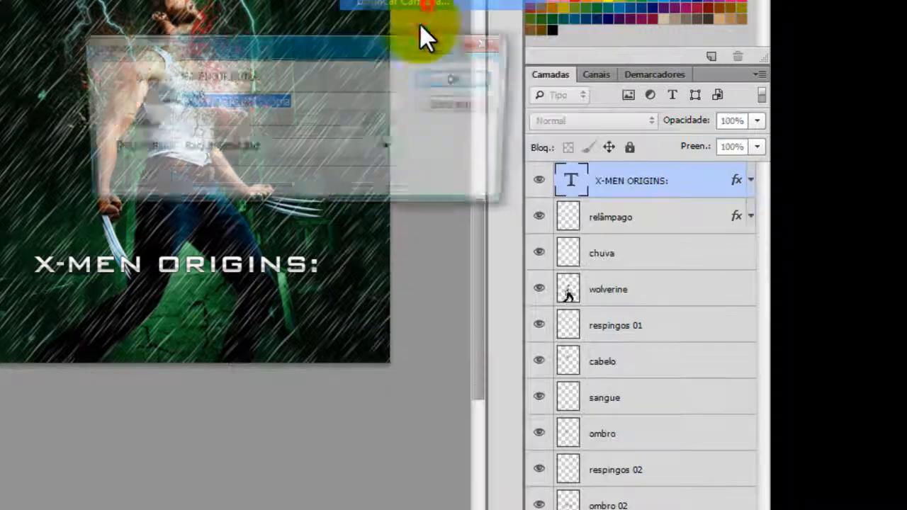
pyautogui.click(453, 83)
pyautogui.moveTo(570, 202); pyautogui.dragTo(630, 229)
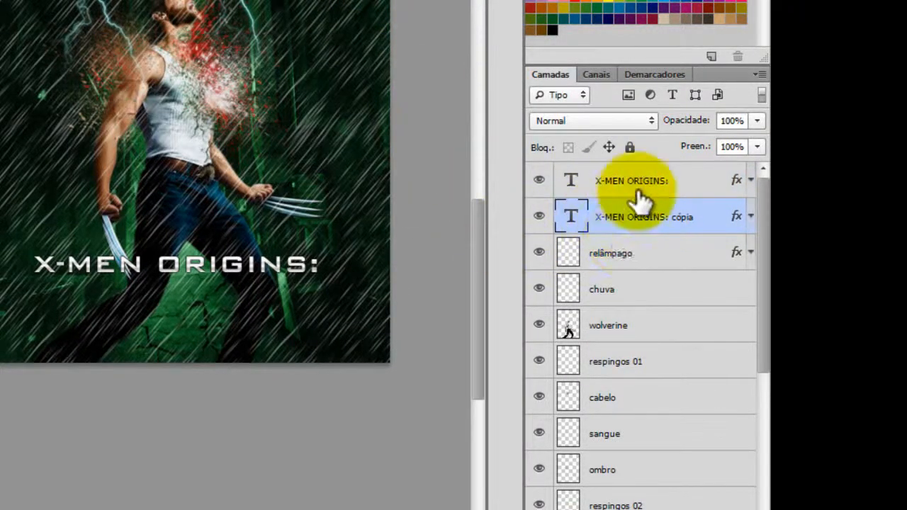
# Shift the duplicated title straight down below the original line and replace its text with WOLVERINE.
pyautogui.hotkey('shift', 'Down')
pyautogui.hotkey('shift', 'Down')
pyautogui.hotkey('shift', 'Down')
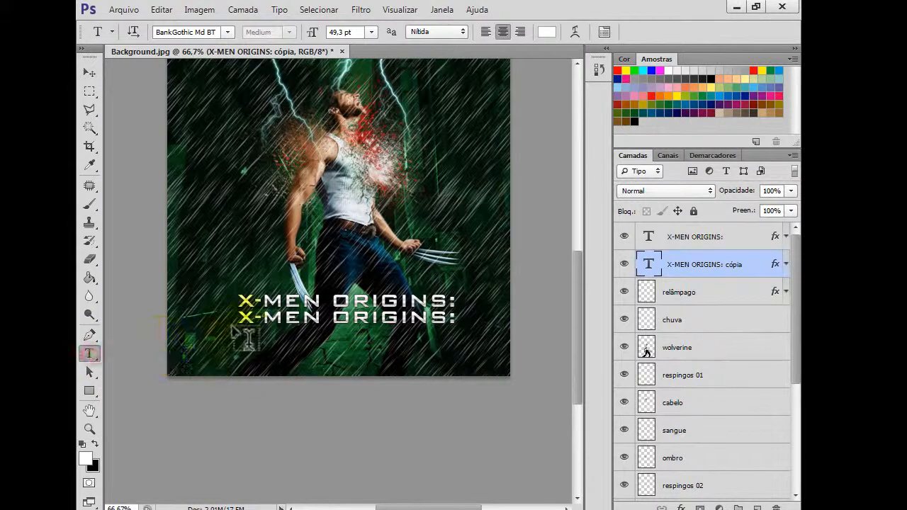
pyautogui.moveTo(239, 310); pyautogui.dragTo(521, 329)
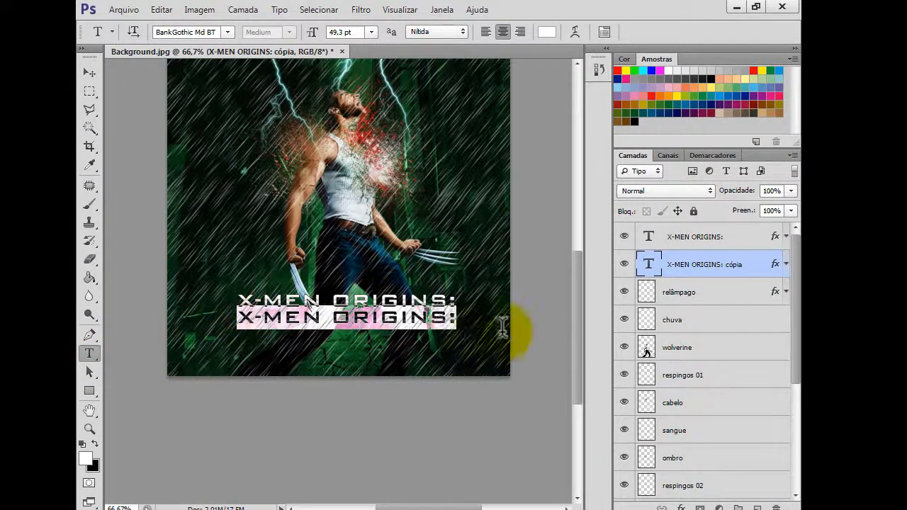
pyautogui.hotkey('ctrl', 'h')
pyautogui.write('WOLVERINE')
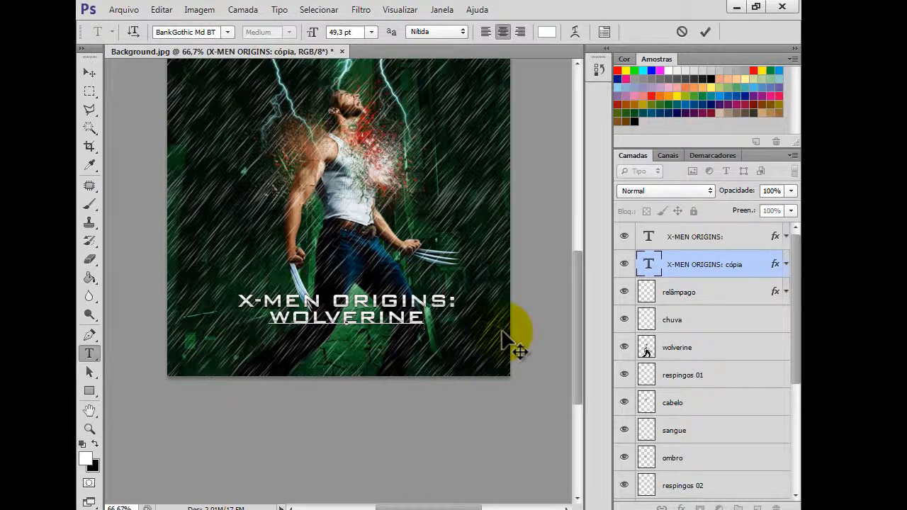
# Enlarge the WOLVERINE text to a font size of 70 and commit the text edit.
pyautogui.hotkey('ctrl', 'a')
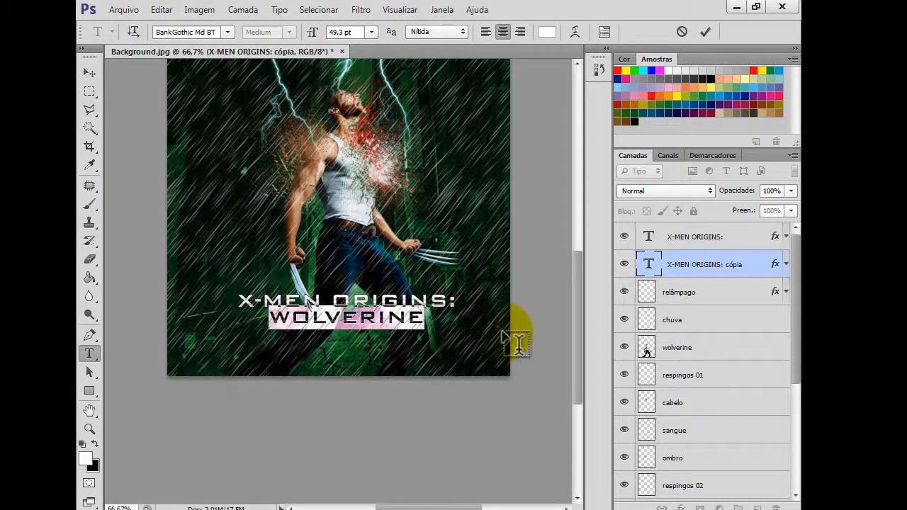
pyautogui.click(358, 32)
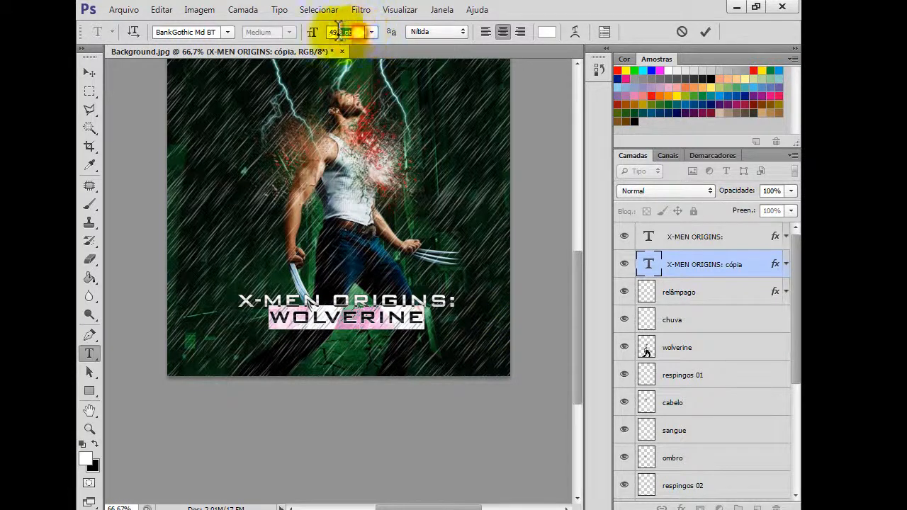
pyautogui.write('60')
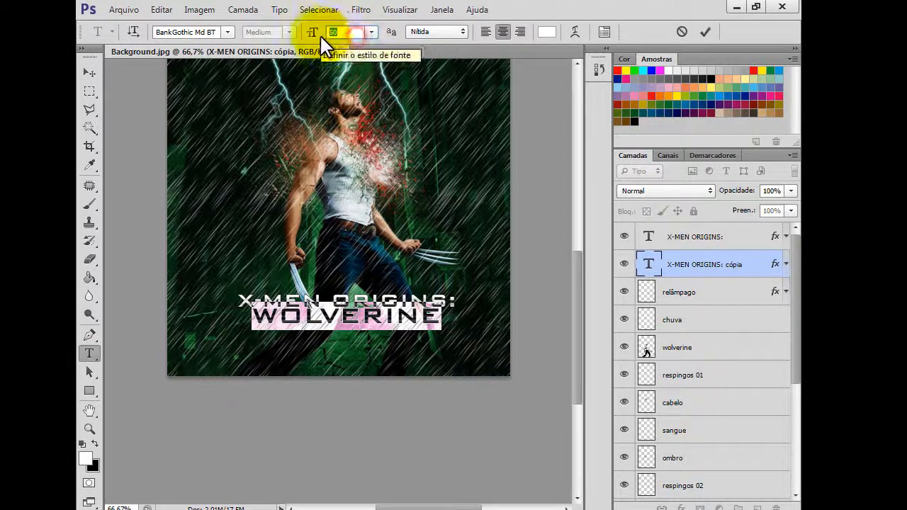
pyautogui.press('Return')
pyautogui.write('70')
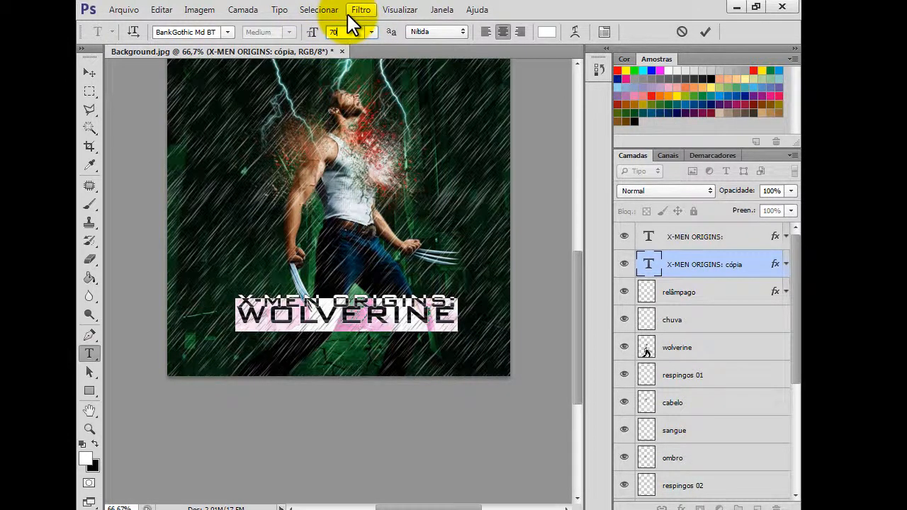
pyautogui.click(85, 75)
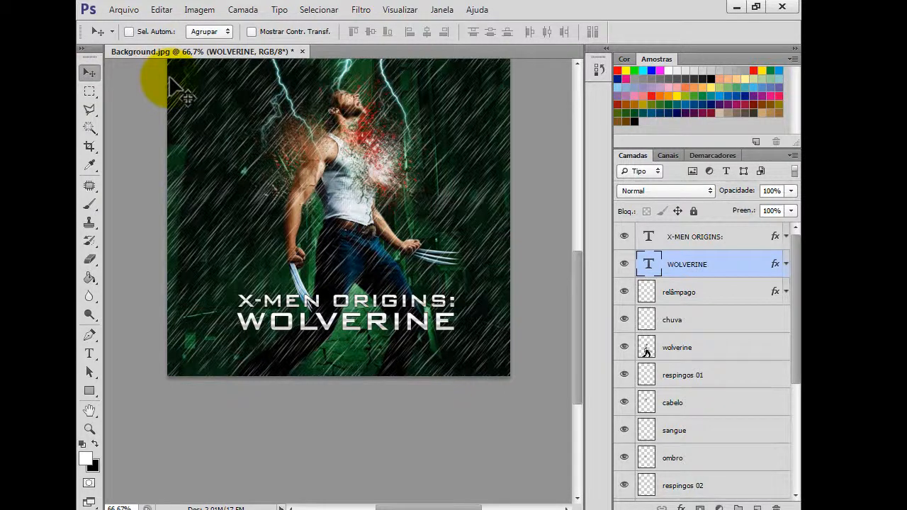
# Align the X-MEN ORIGINS: and WOLVERINE text layers with the Plano de Fundo layer on their horizontal centres.
pyautogui.hotkey('ctrl', '-')
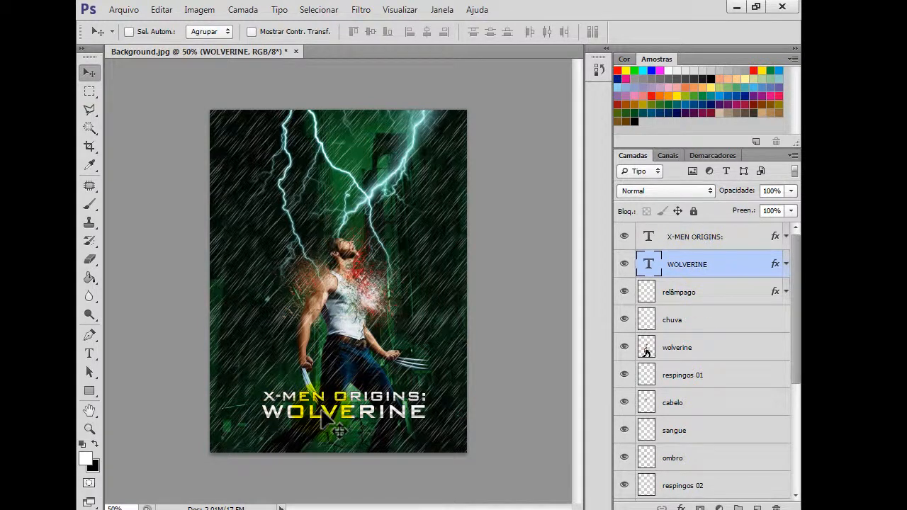
pyautogui.keyDown('shift'); pyautogui.click(699, 240); pyautogui.keyUp('shift')
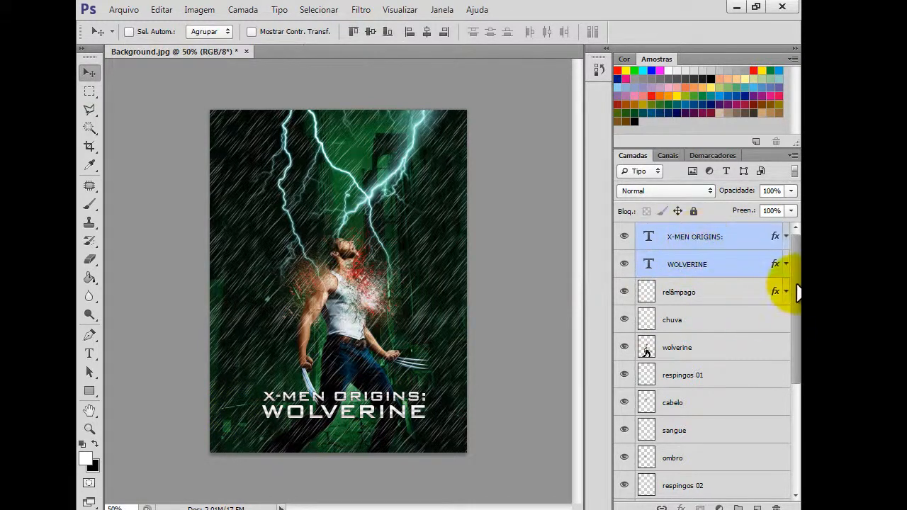
pyautogui.click(795, 428)
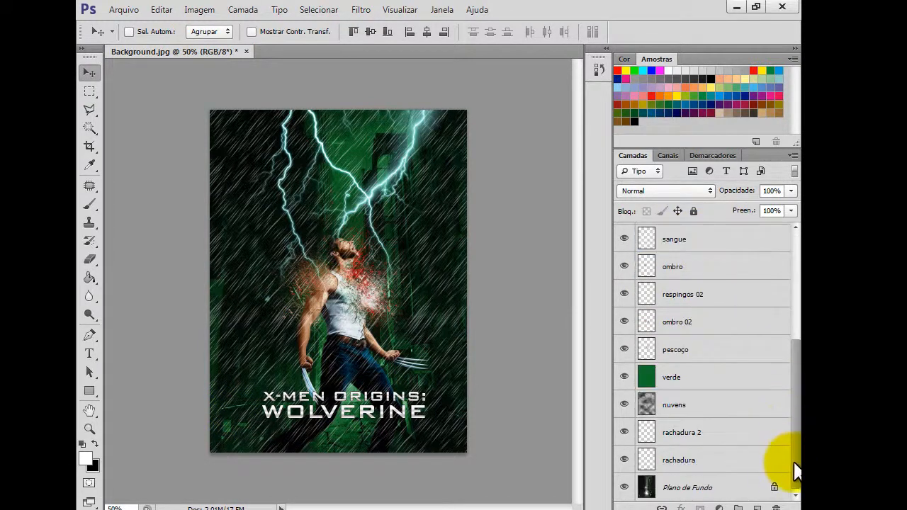
pyautogui.click(687, 489)
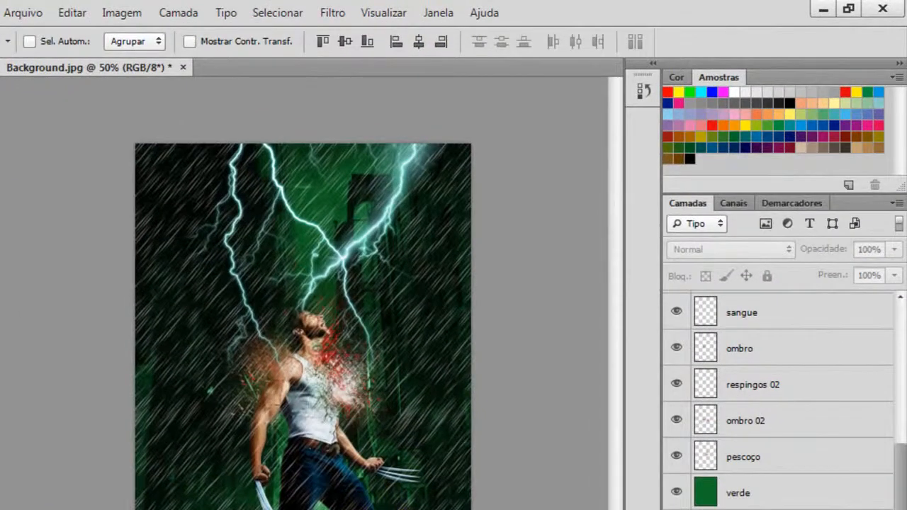
pyautogui.click(421, 43)
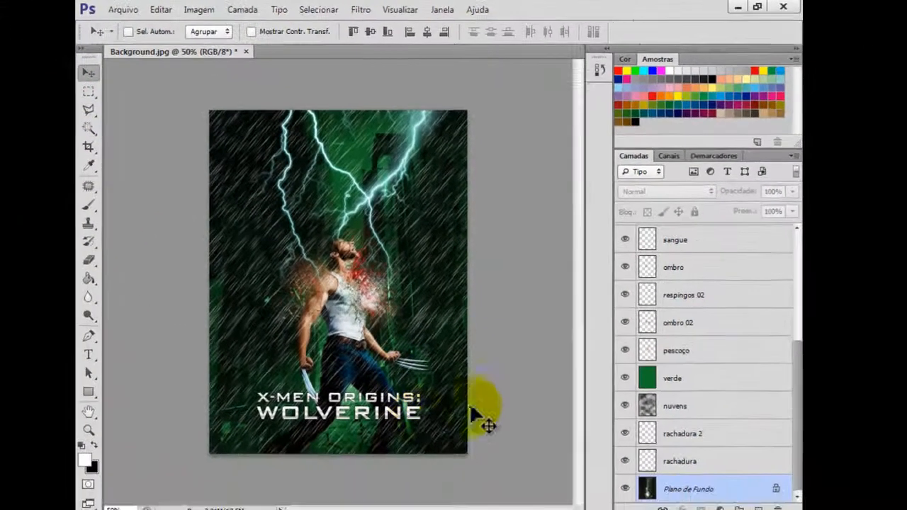
# Nudge the X-MEN ORIGINS: and WOLVERINE layers together slightly down toward the poster's lower edge.
pyautogui.click(729, 241)
pyautogui.scroll(7, 723, 245)
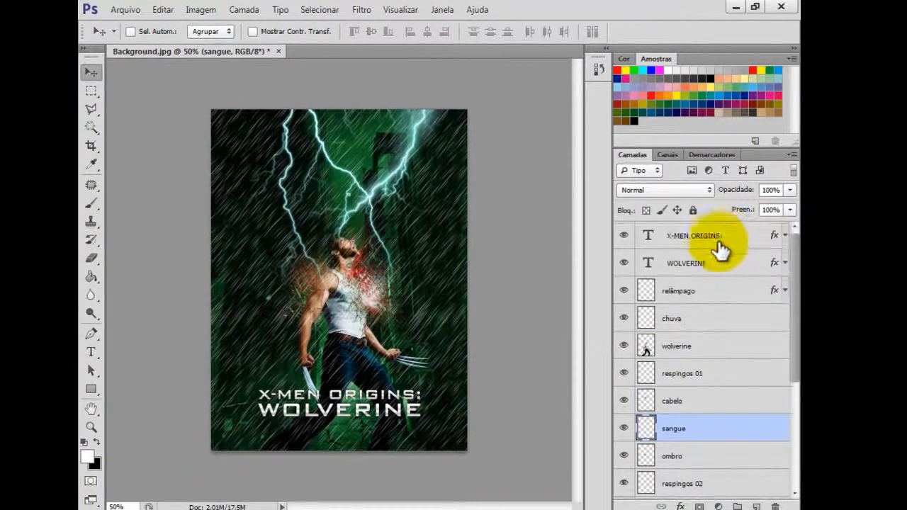
pyautogui.click(720, 245)
pyautogui.keyDown('shift'); pyautogui.click(709, 261); pyautogui.keyUp('shift')
pyautogui.press('Down')
pyautogui.press('Down')
pyautogui.press('Down')
pyautogui.press('Down')
pyautogui.press('Down')
pyautogui.press('Down')
pyautogui.press('Down')
pyautogui.press('Down')
pyautogui.press('Down')
pyautogui.press('Down')
pyautogui.press('Down')
pyautogui.press('Down')
pyautogui.press('Down')
pyautogui.press('Down')
pyautogui.press('Down')
pyautogui.press('Down')
pyautogui.press('Down')
pyautogui.press('Down')
pyautogui.press('Down')
pyautogui.press('Down')
pyautogui.press('Down')
pyautogui.press('Down')
pyautogui.press('Down')
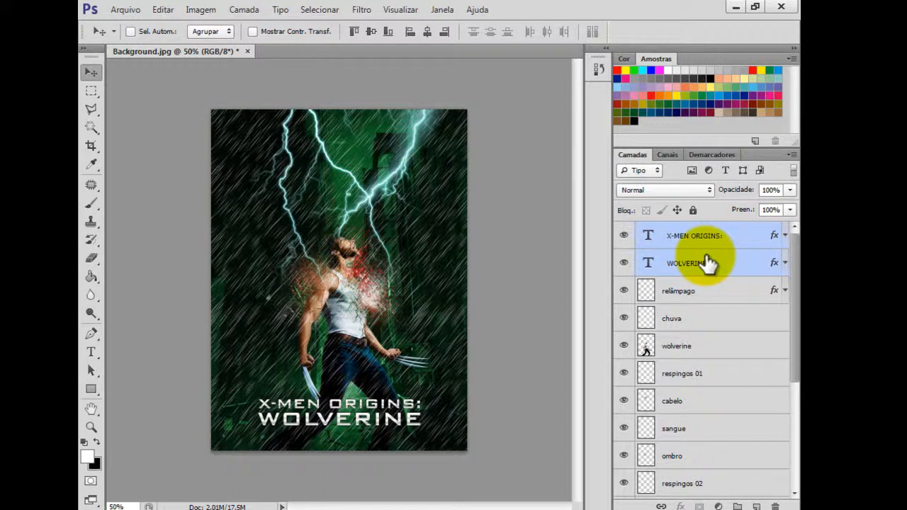
# Flatten the image so all the layers merge into the Plano de Fundo background.
pyautogui.click(711, 238)
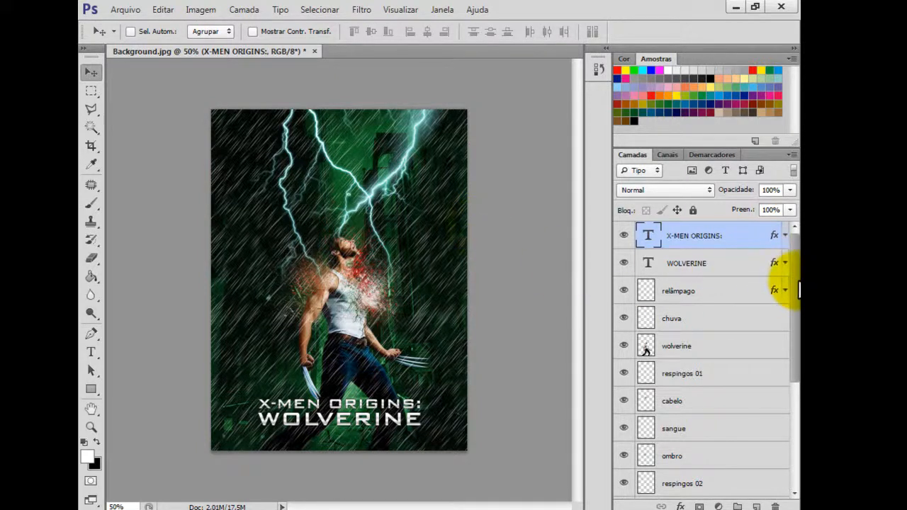
pyautogui.moveTo(794, 282); pyautogui.dragTo(790, 239)
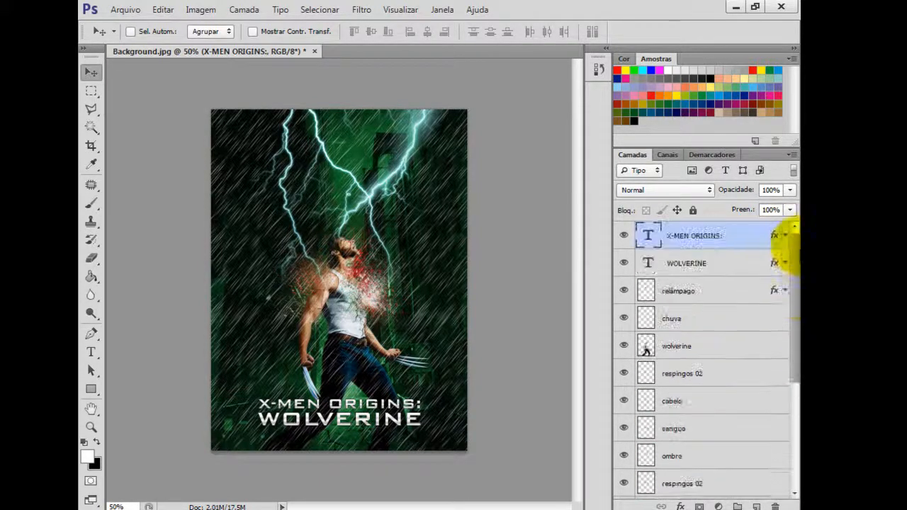
pyautogui.click(242, 9)
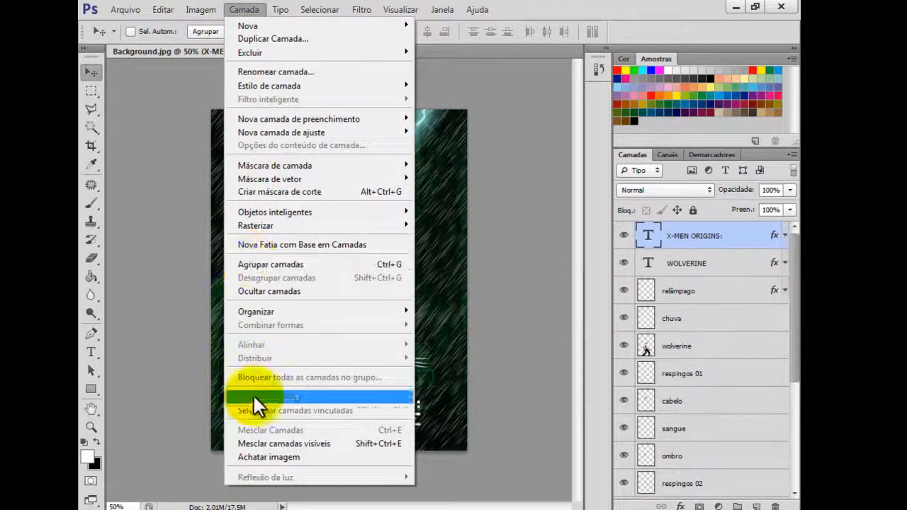
pyautogui.click(261, 458)
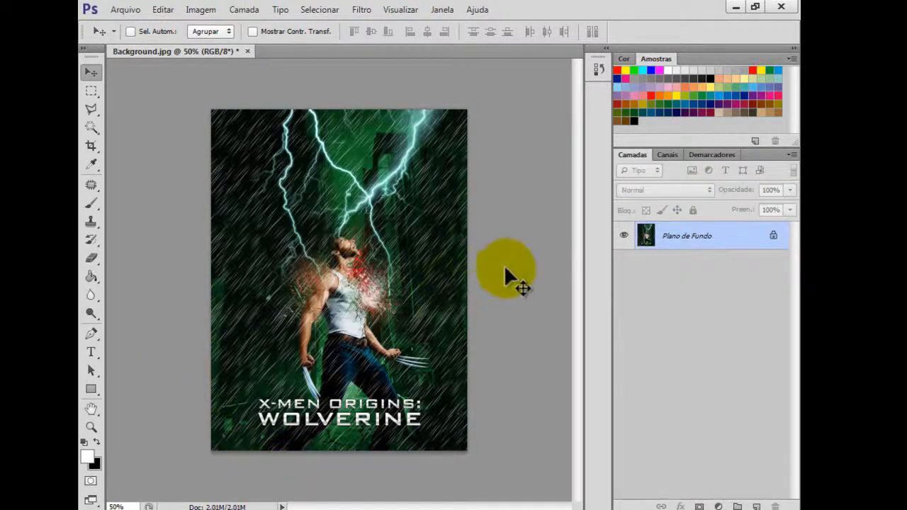